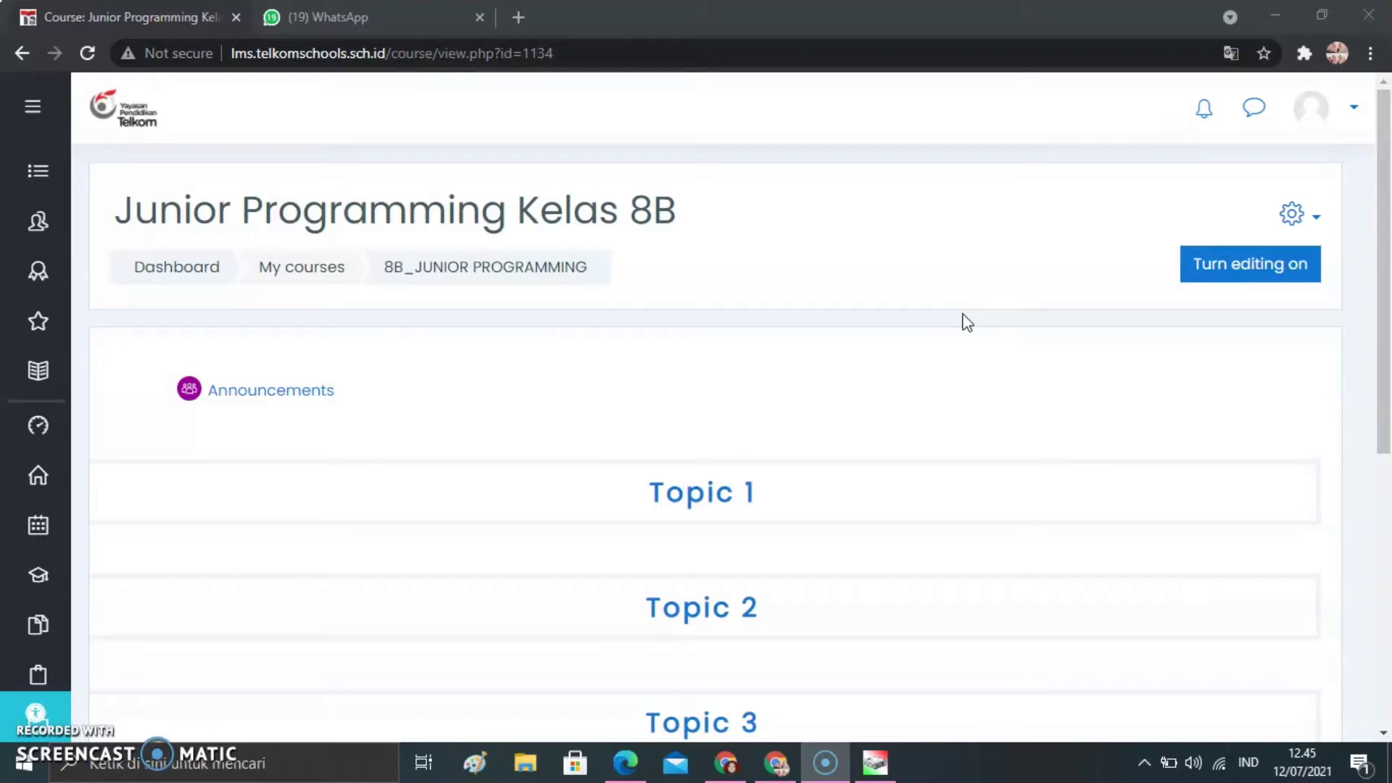
pyautogui.click(1343, 112)
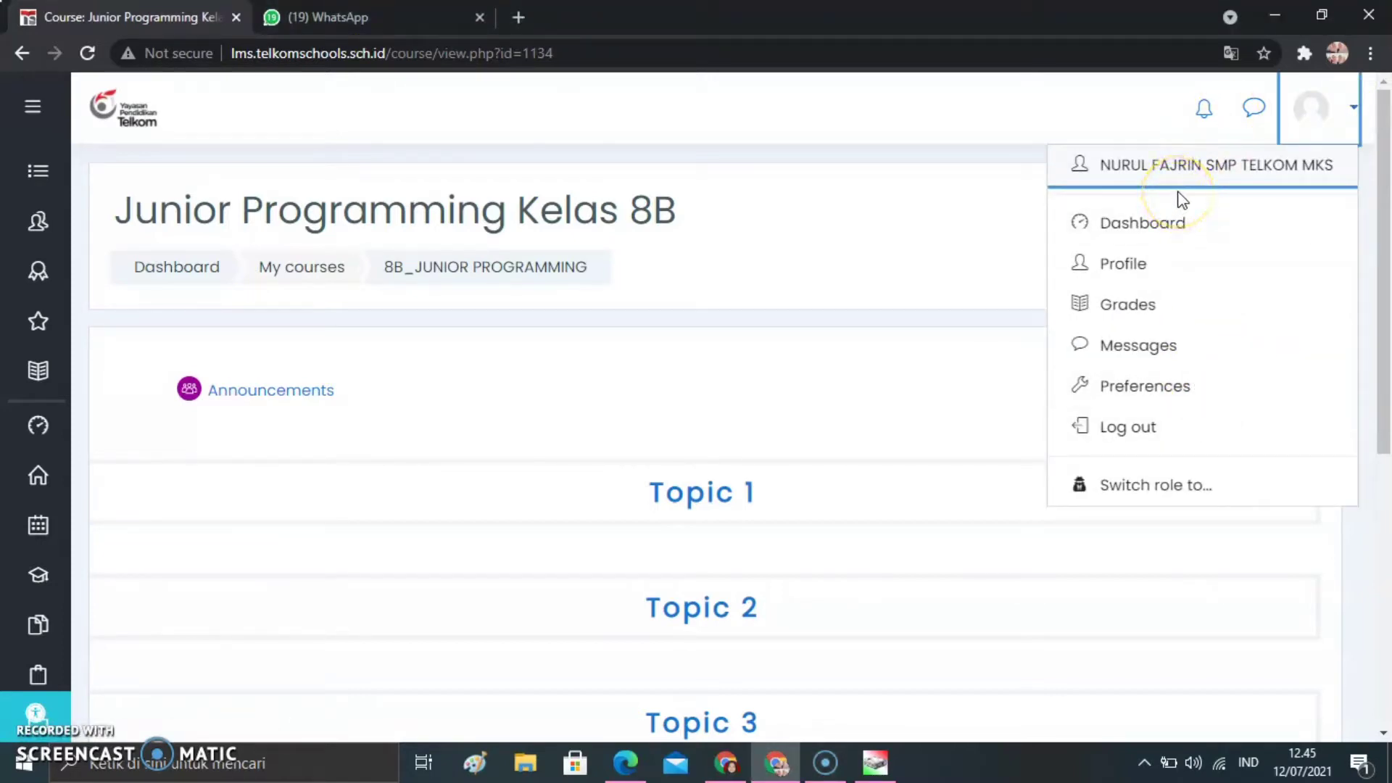
pyautogui.click(1350, 112)
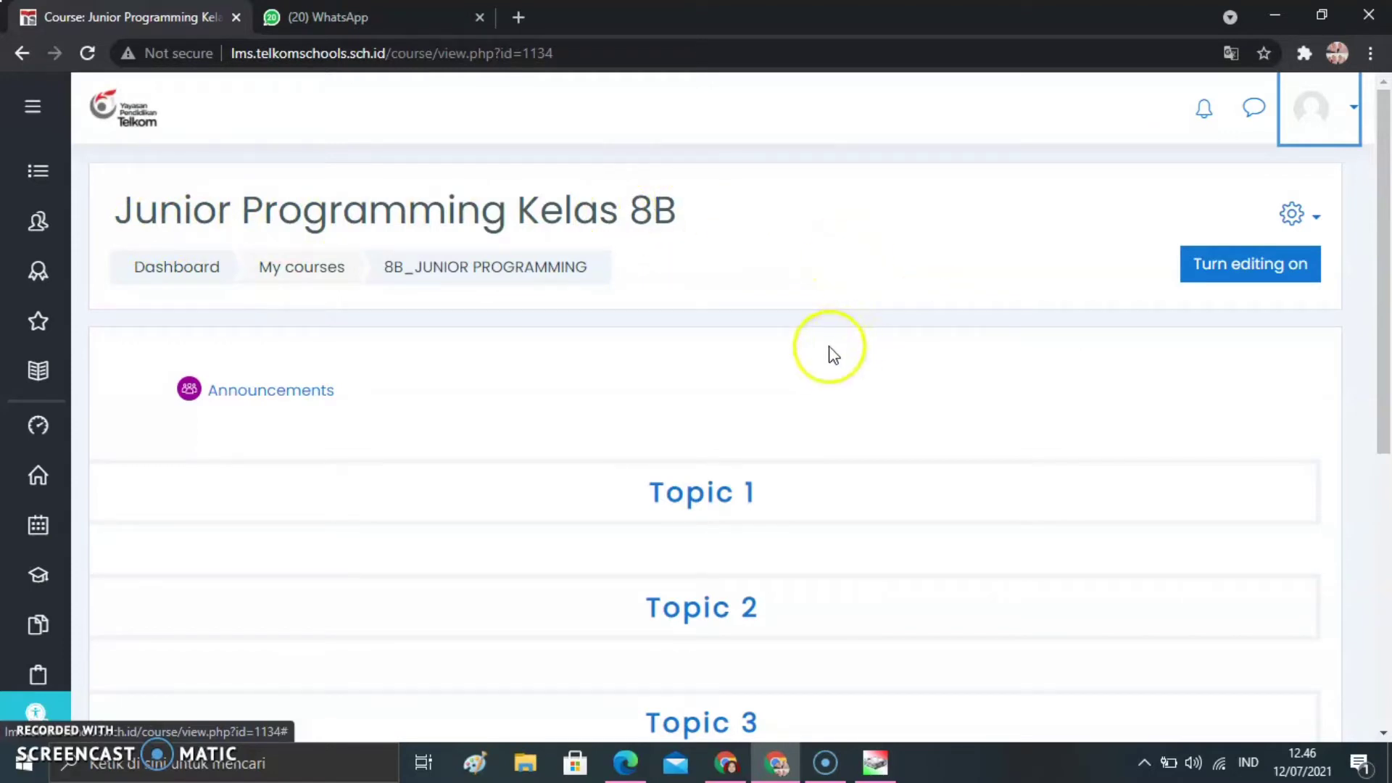
pyautogui.moveTo(1386, 332)
pyautogui.mouseDown()
pyautogui.moveTo(1387, 457)
pyautogui.moveTo(1387, 333)
pyautogui.mouseUp()
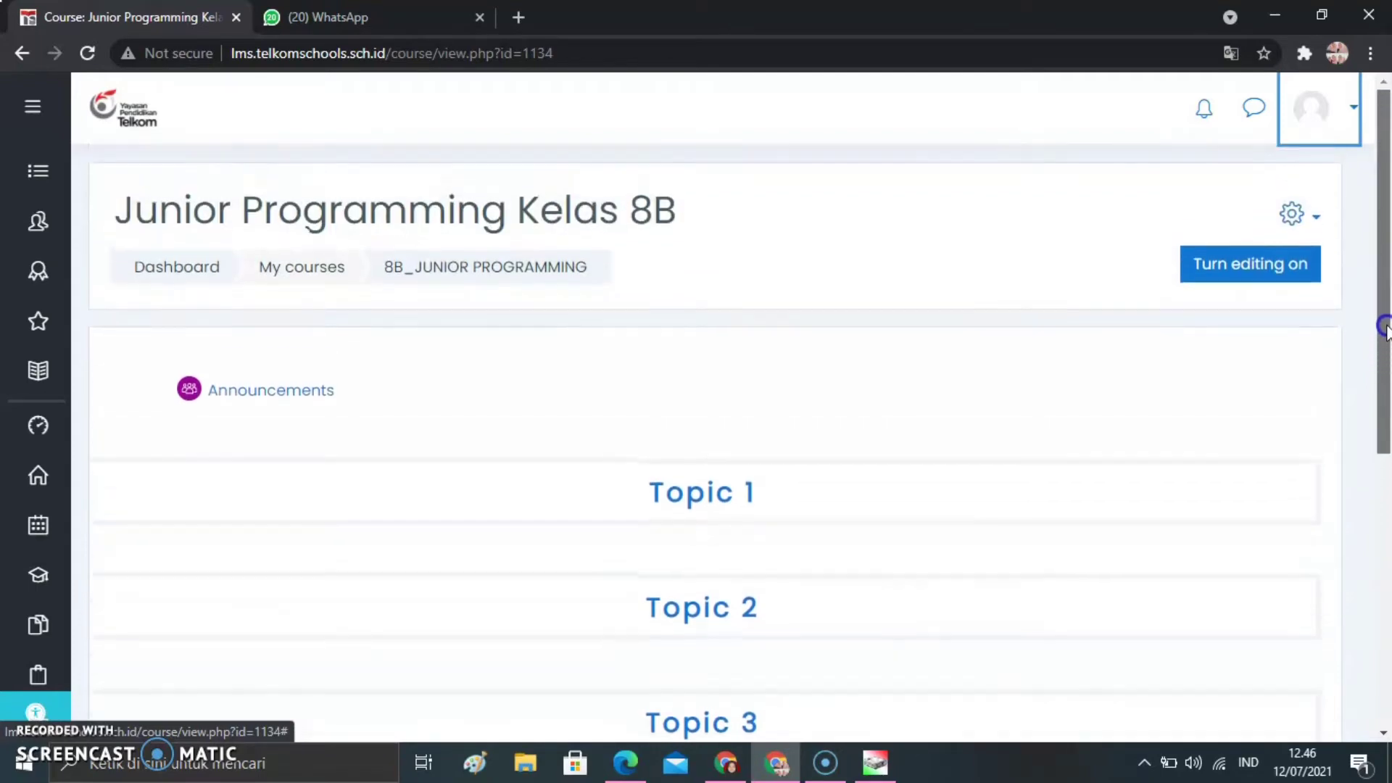
# Turn on editing for the course and start adding an Attendance activity to its general section
pyautogui.click(1244, 285)
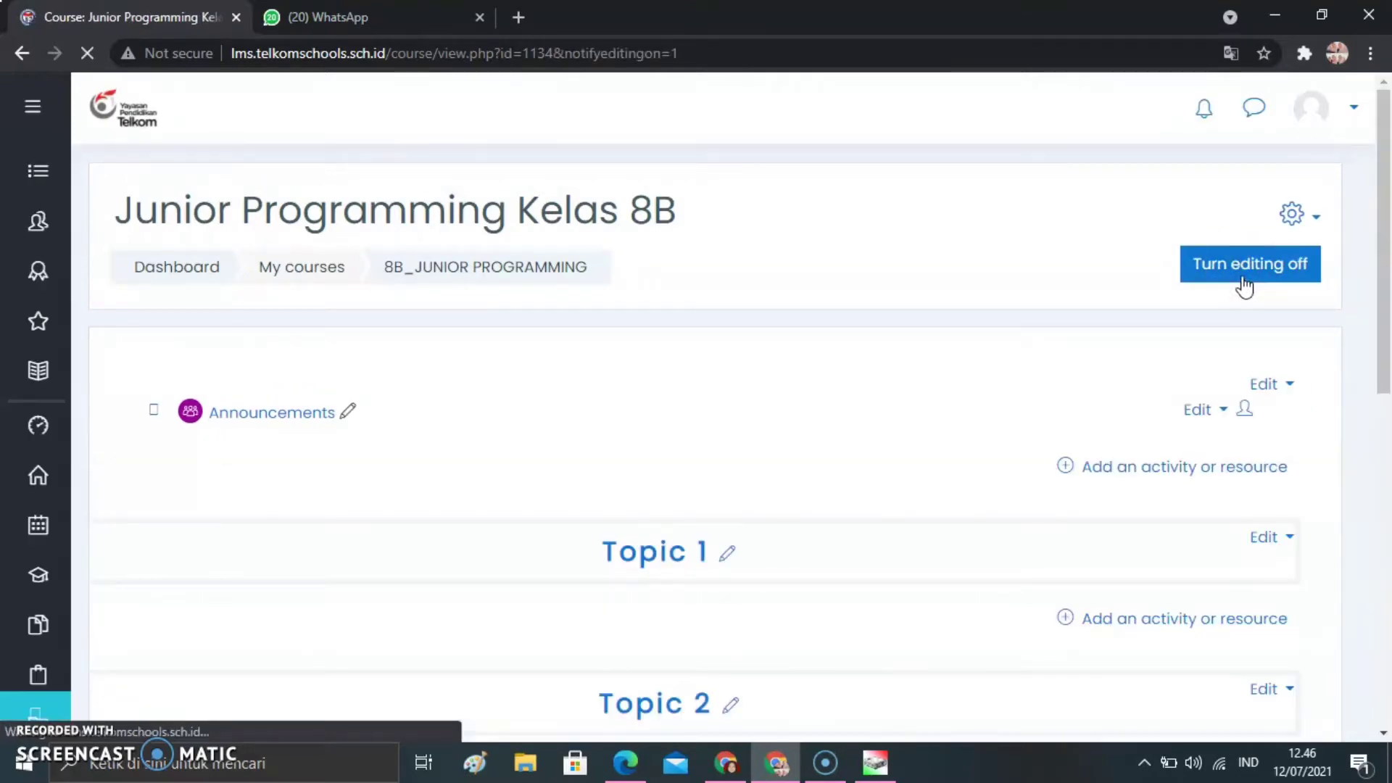
pyautogui.moveTo(1389, 346); pyautogui.dragTo(1390, 375)
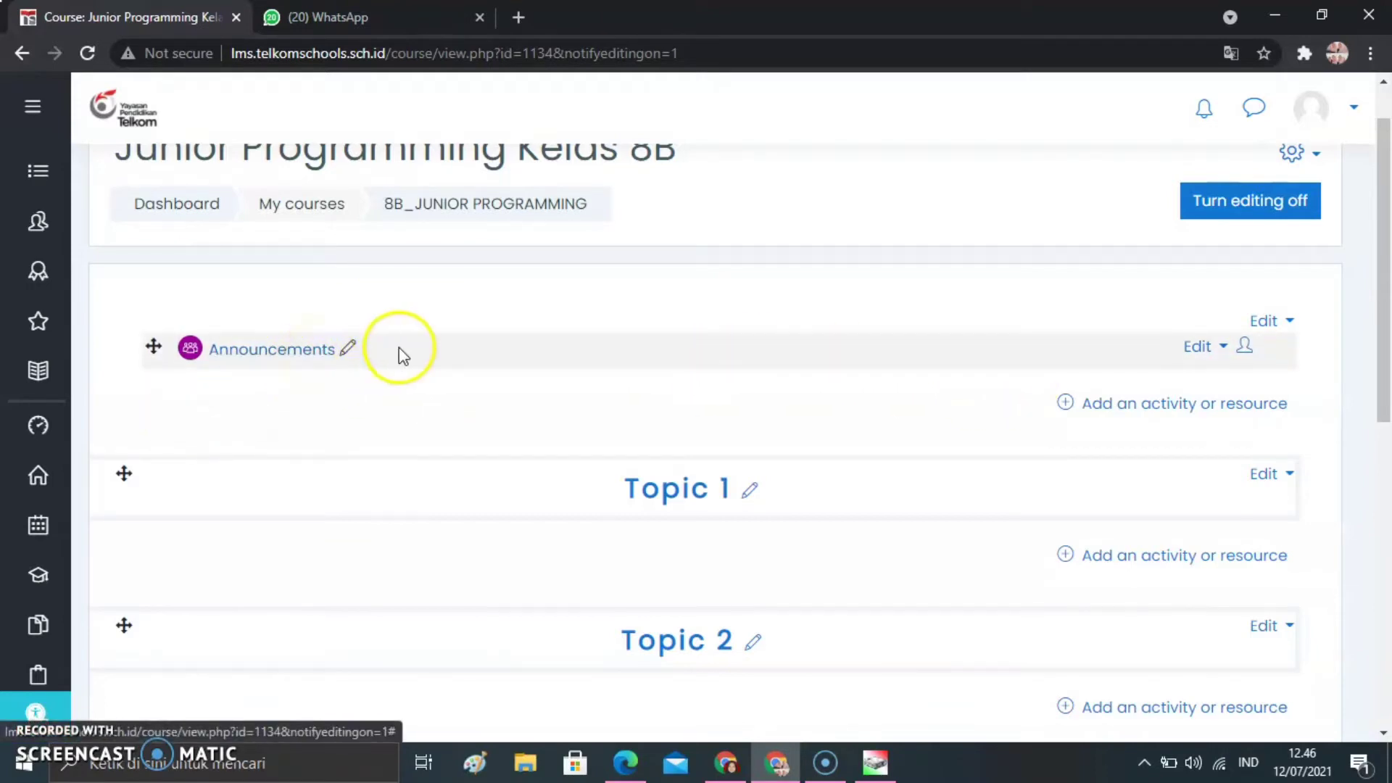
pyautogui.click(1146, 408)
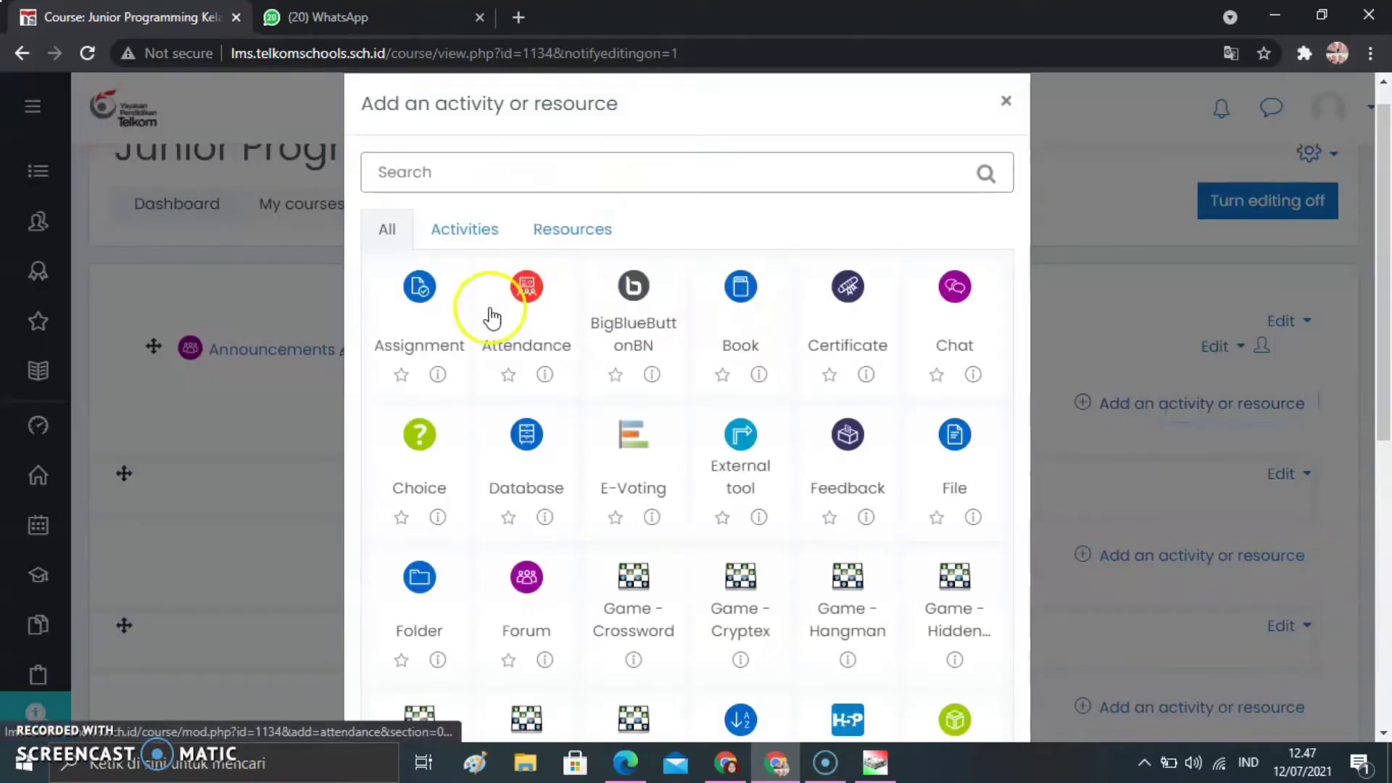
pyautogui.click(533, 321)
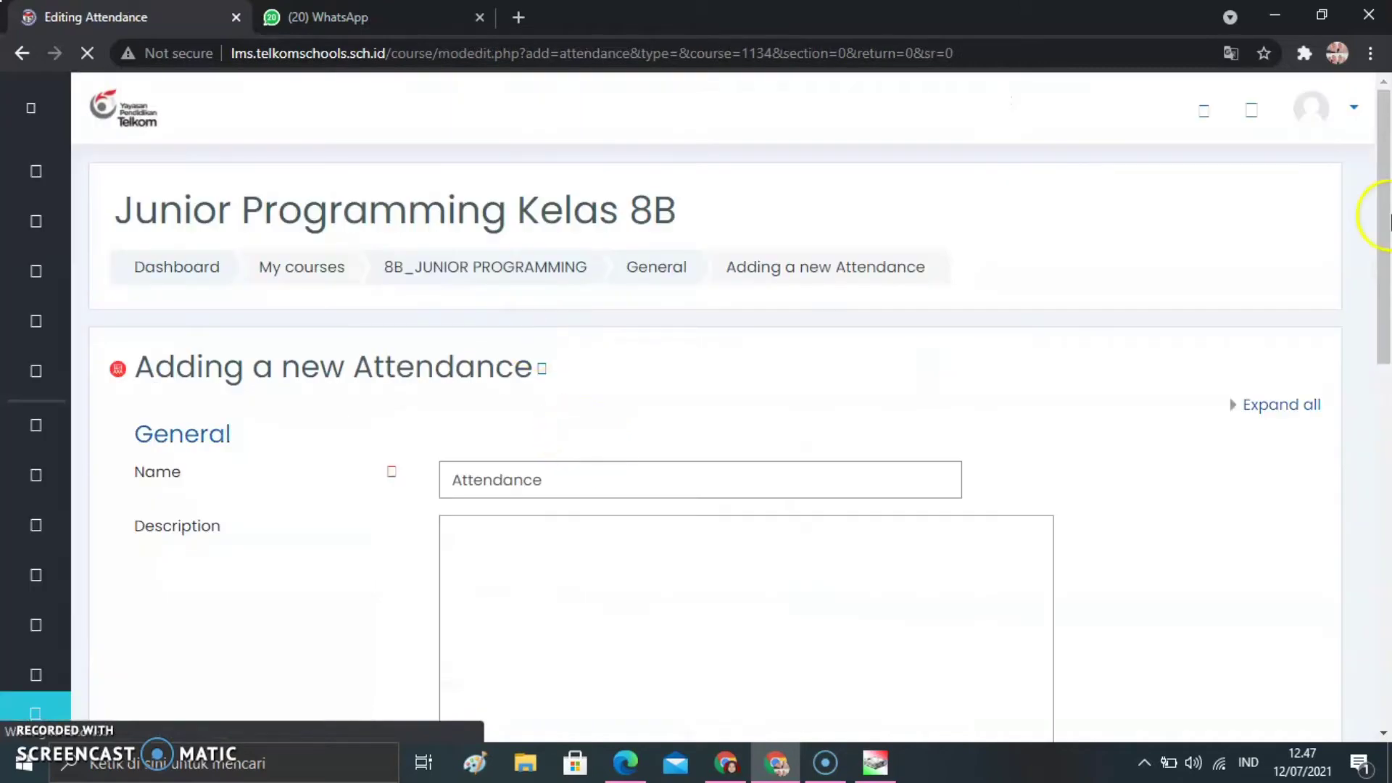
# Name the new attendance activity "Absen kelas 8B"
pyautogui.moveTo(1388, 218); pyautogui.dragTo(1359, 353)
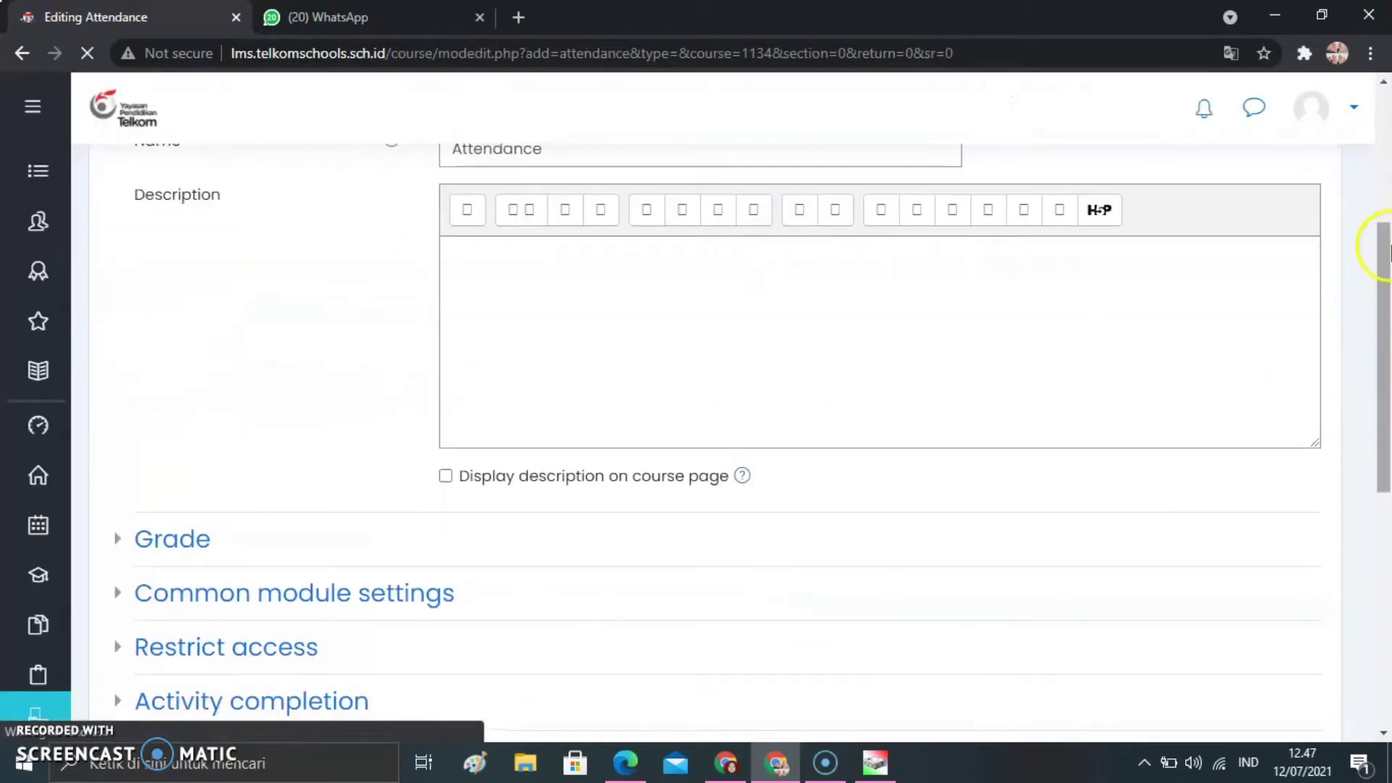
pyautogui.moveTo(1377, 232); pyautogui.dragTo(1377, 207)
pyautogui.moveTo(609, 211); pyautogui.dragTo(350, 218)
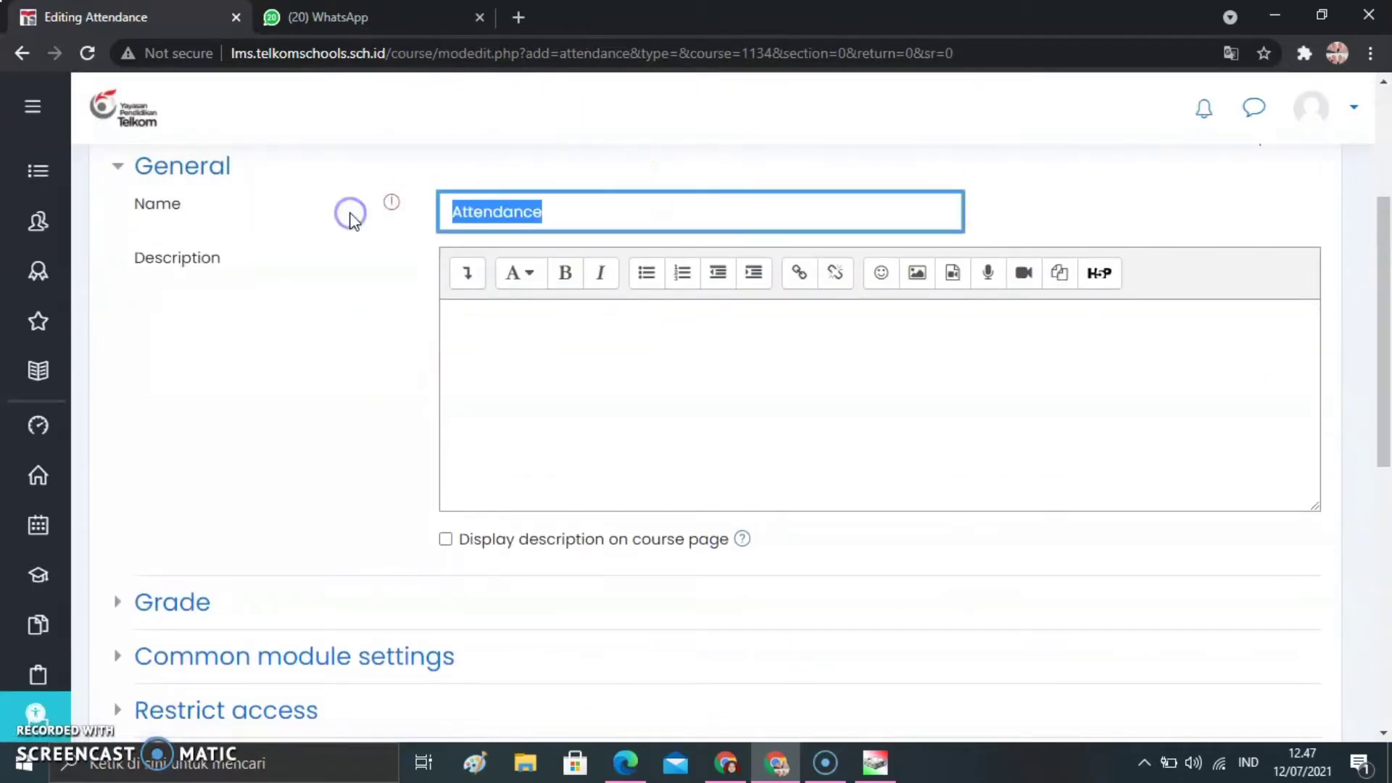
pyautogui.write('AB')
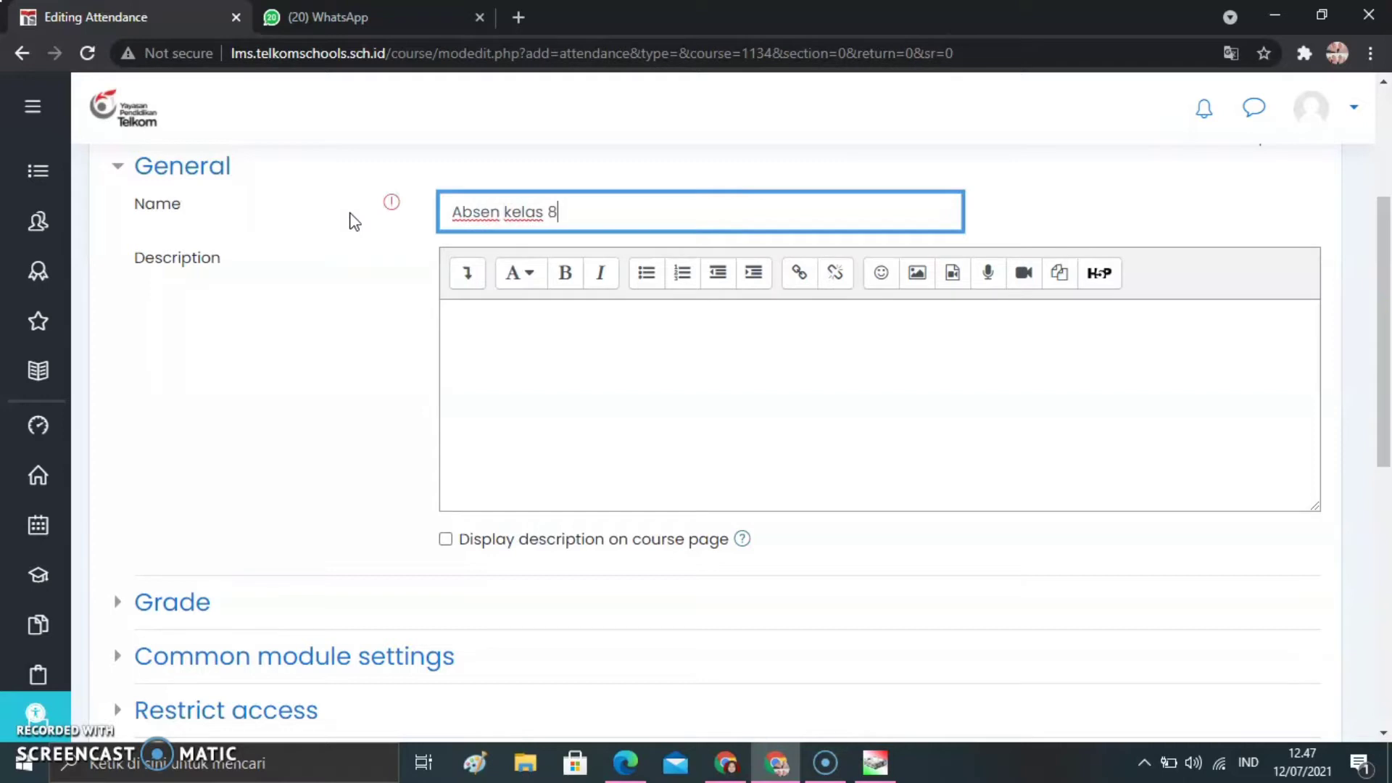
# Enter the description "Silahkan mengisi absen terlebih dahulu!" and enable displaying it on the course page
pyautogui.click(556, 332)
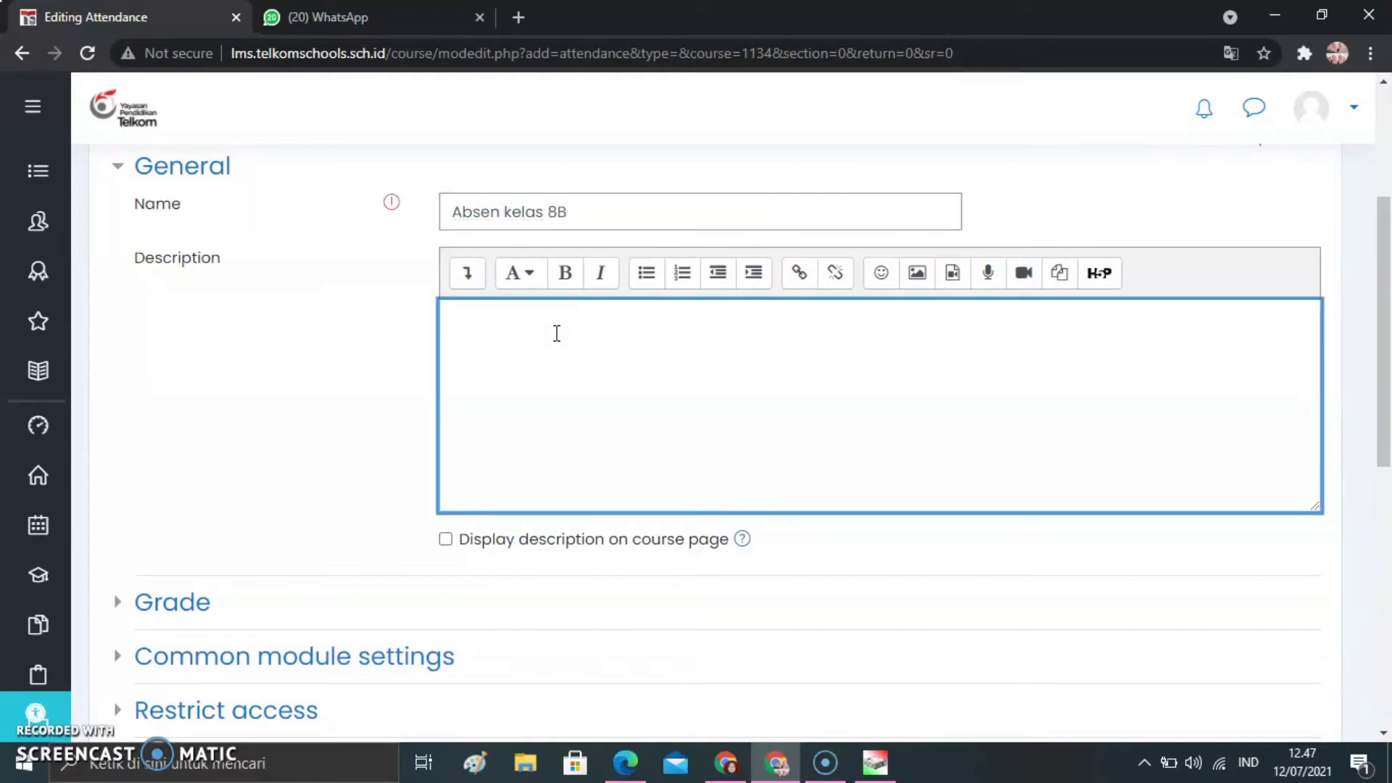
pyautogui.write('Silahkan mengisi absen terlebi')
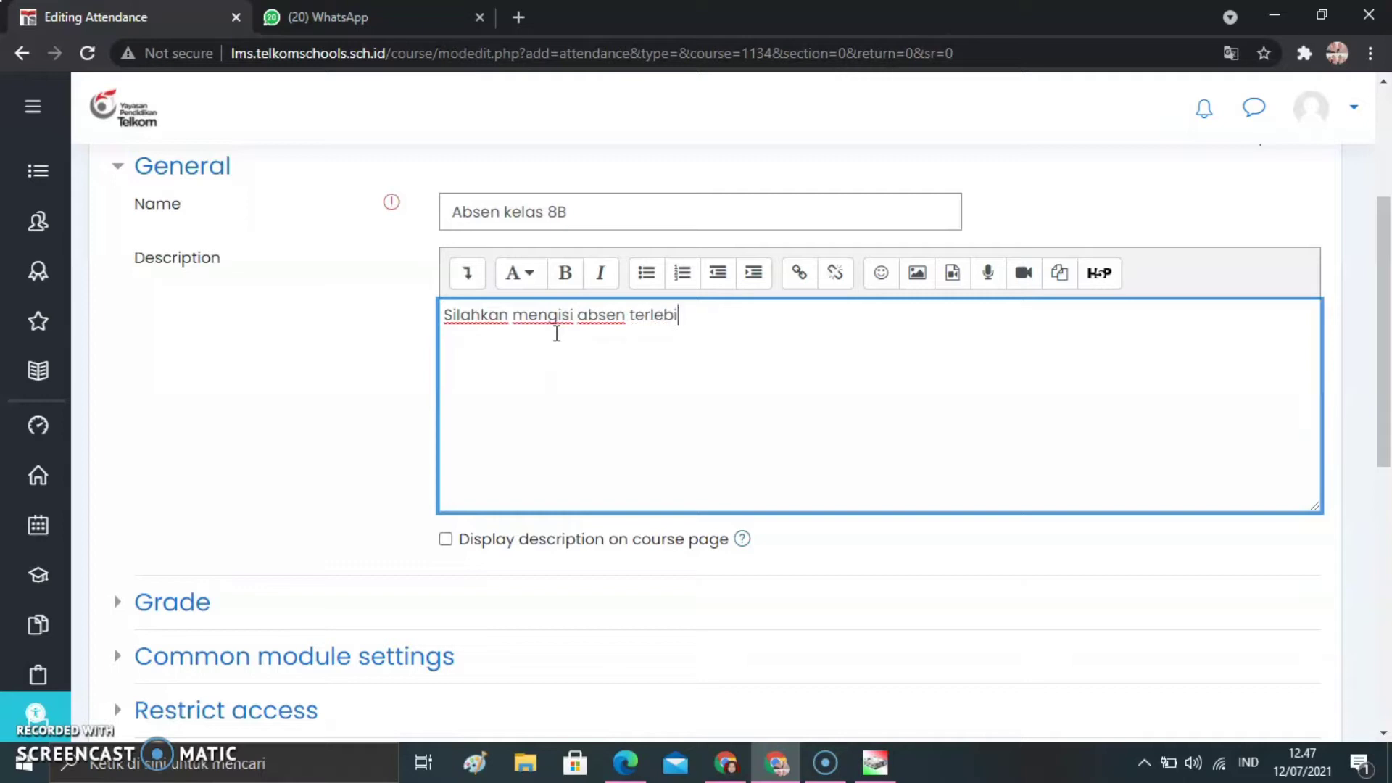
pyautogui.write('h dahulu!')
pyautogui.click(445, 540)
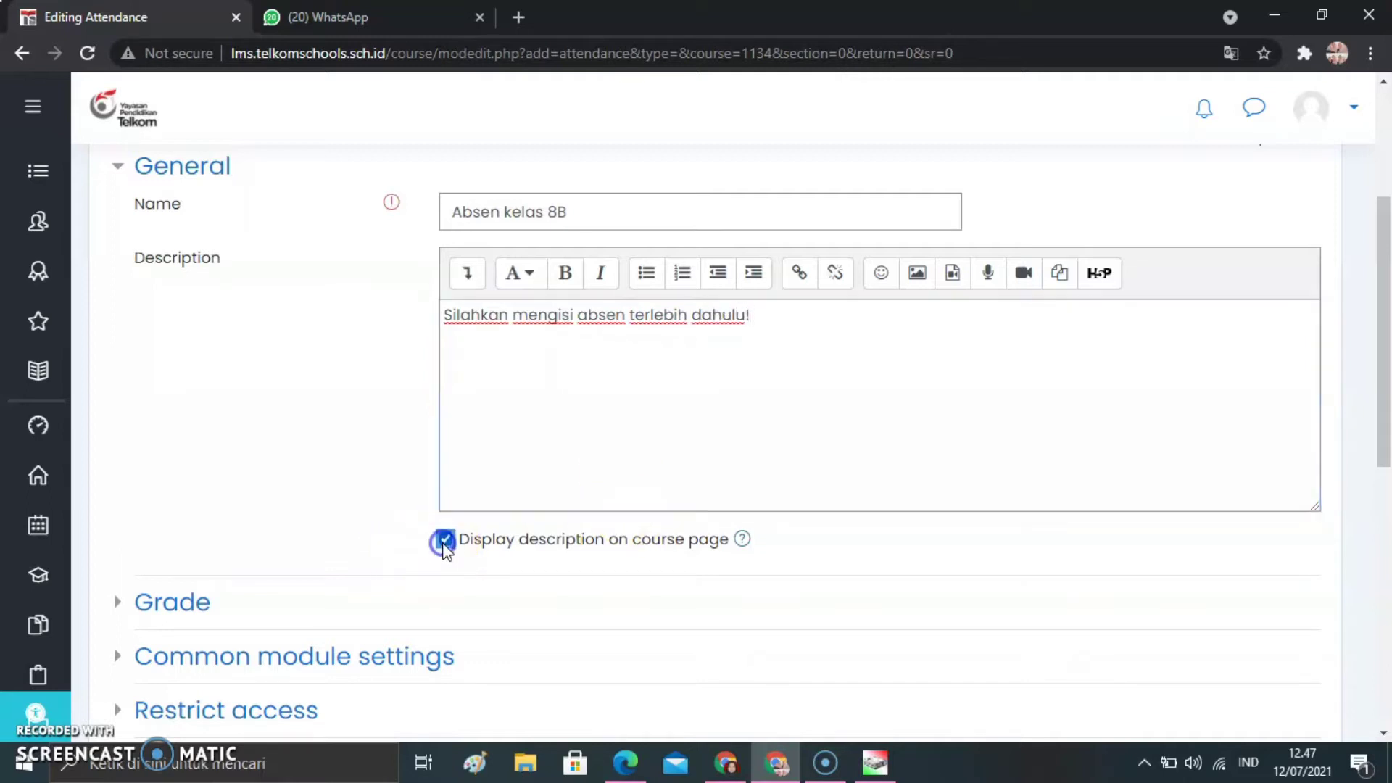
# Save and display the attendance activity, and open its form for adding a session
pyautogui.moveTo(1382, 410); pyautogui.dragTo(1382, 559)
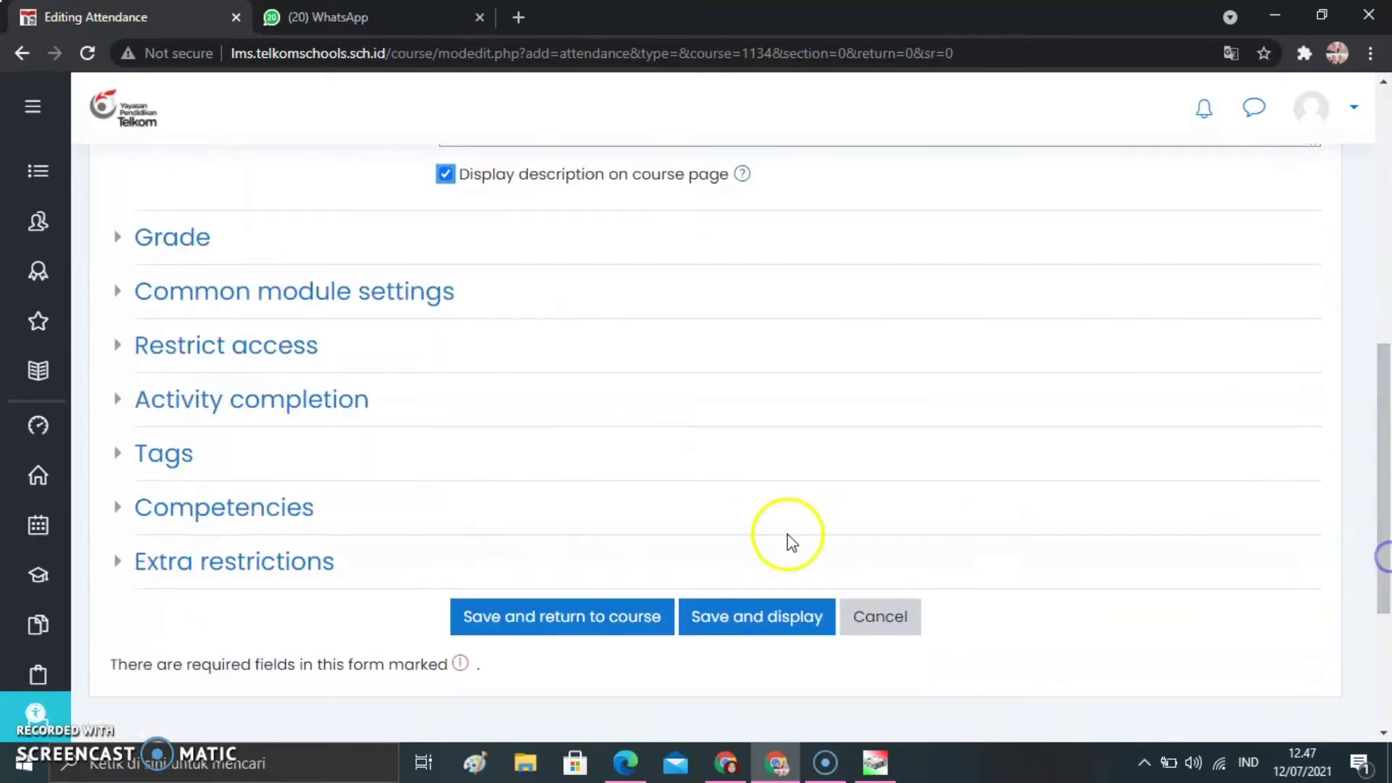
pyautogui.click(747, 622)
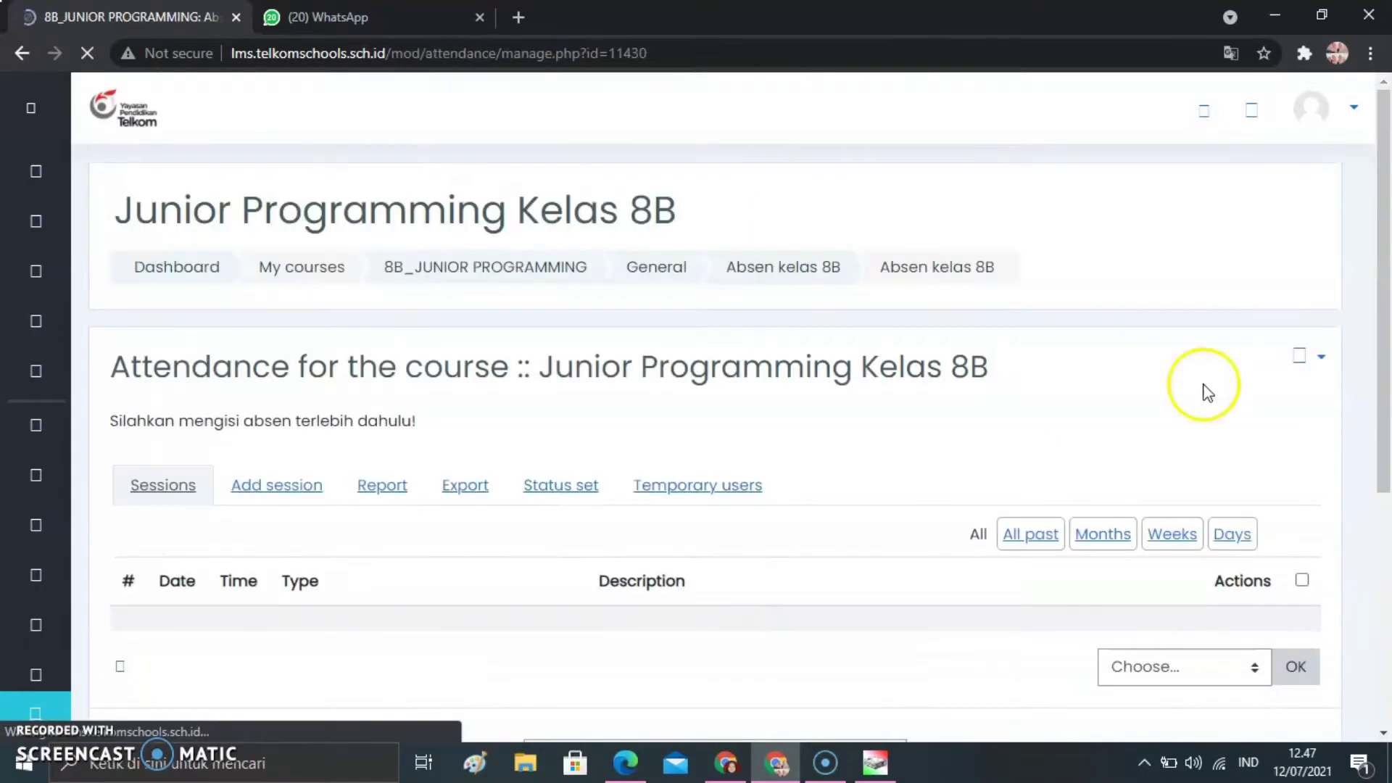
pyautogui.scroll(-1, 1389, 335)
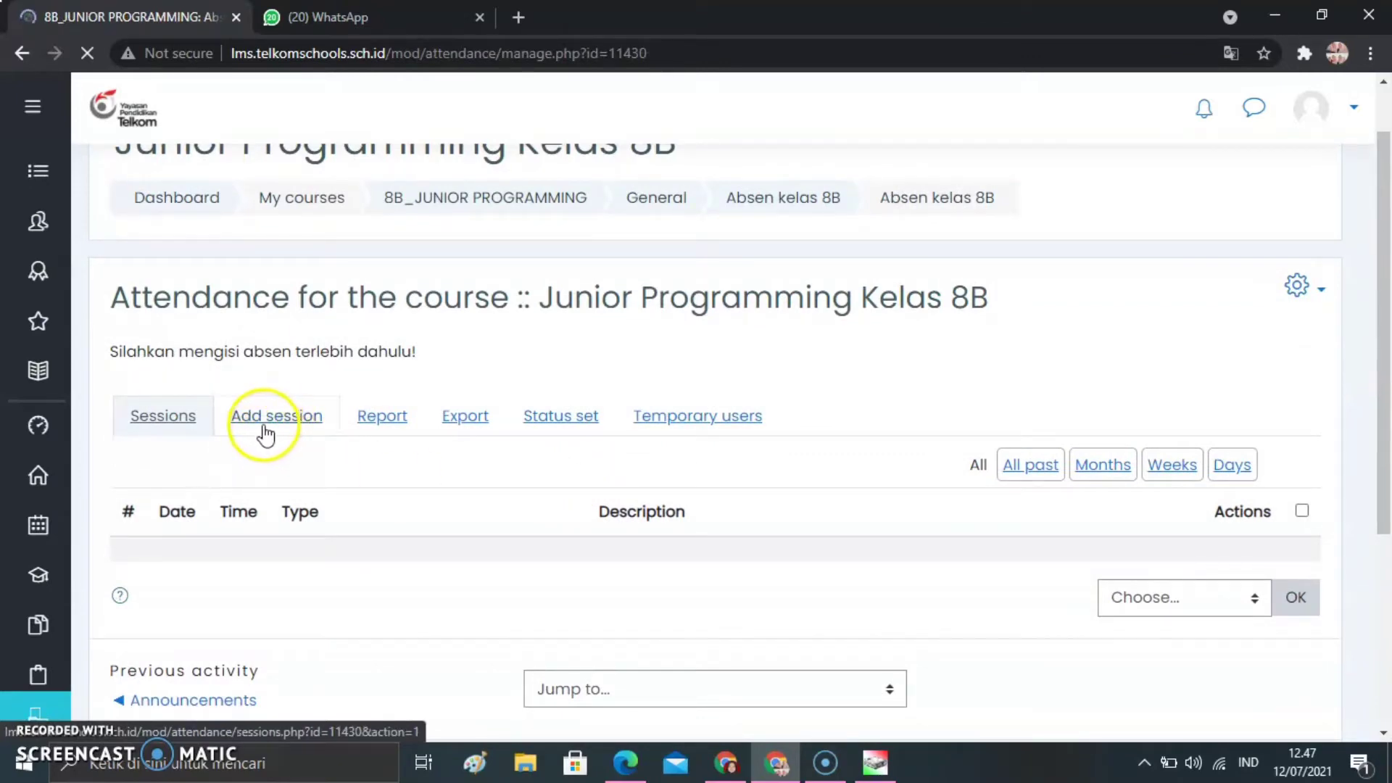
pyautogui.click(296, 429)
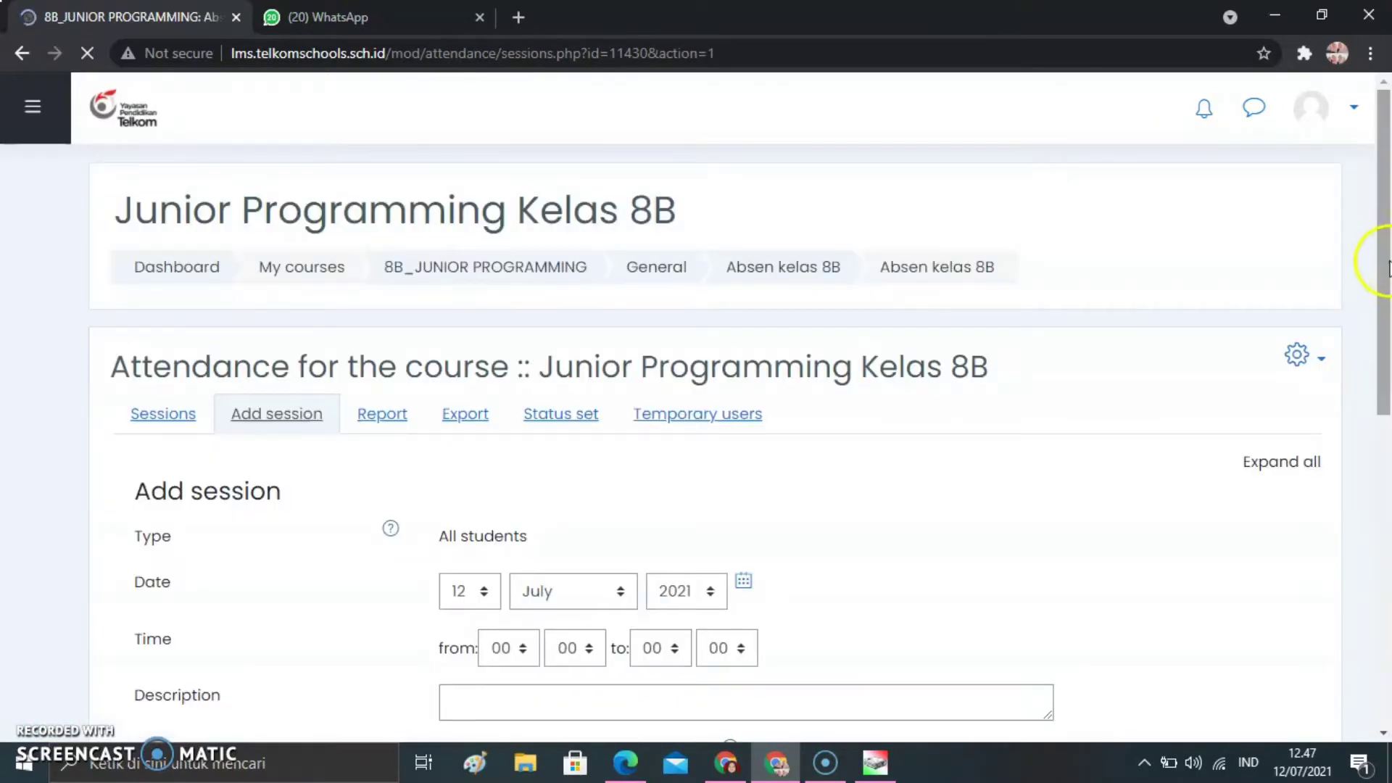
# Set the new session's time from 07:30 to 08:30
pyautogui.moveTo(1389, 273); pyautogui.dragTo(1389, 327)
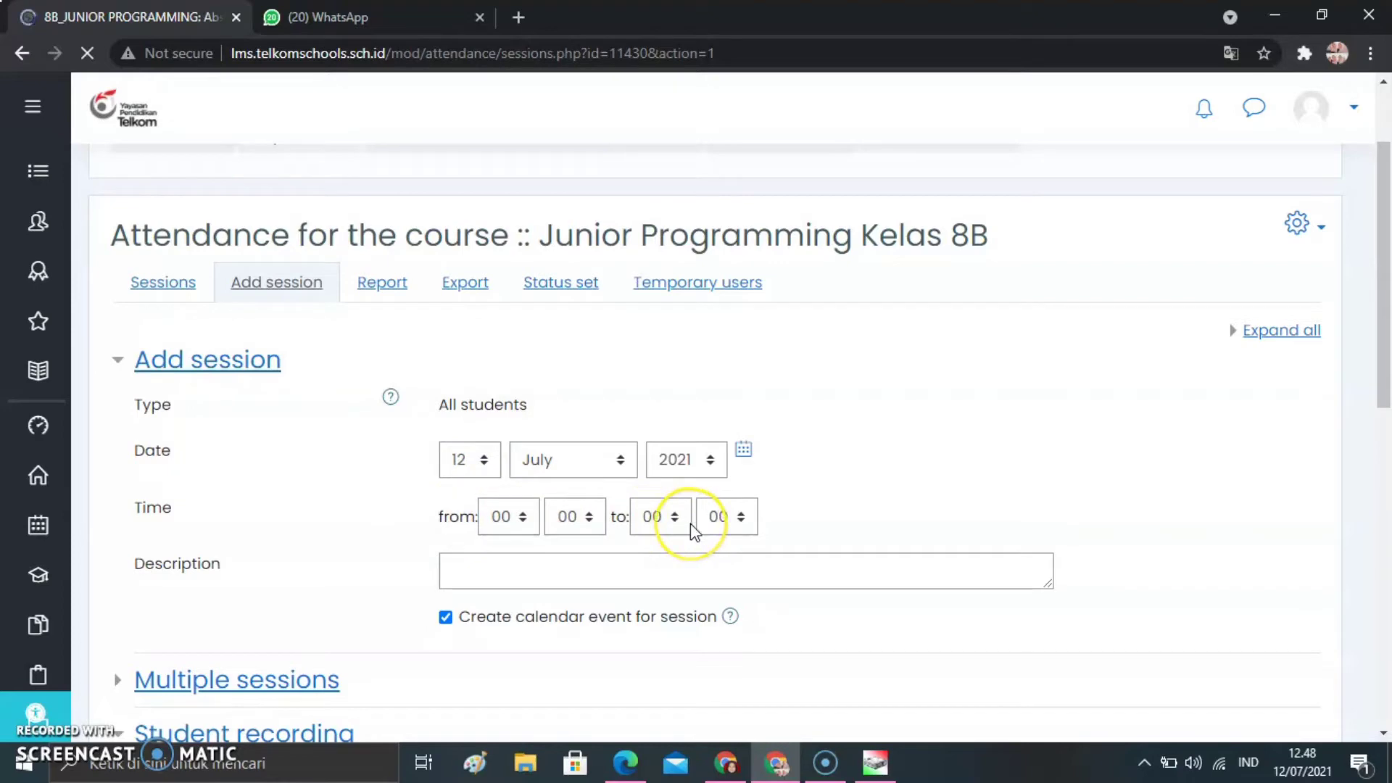
pyautogui.click(889, 497)
pyautogui.moveTo(1386, 336)
pyautogui.mouseDown()
pyautogui.moveTo(1389, 361)
pyautogui.moveTo(1386, 324)
pyautogui.mouseUp()
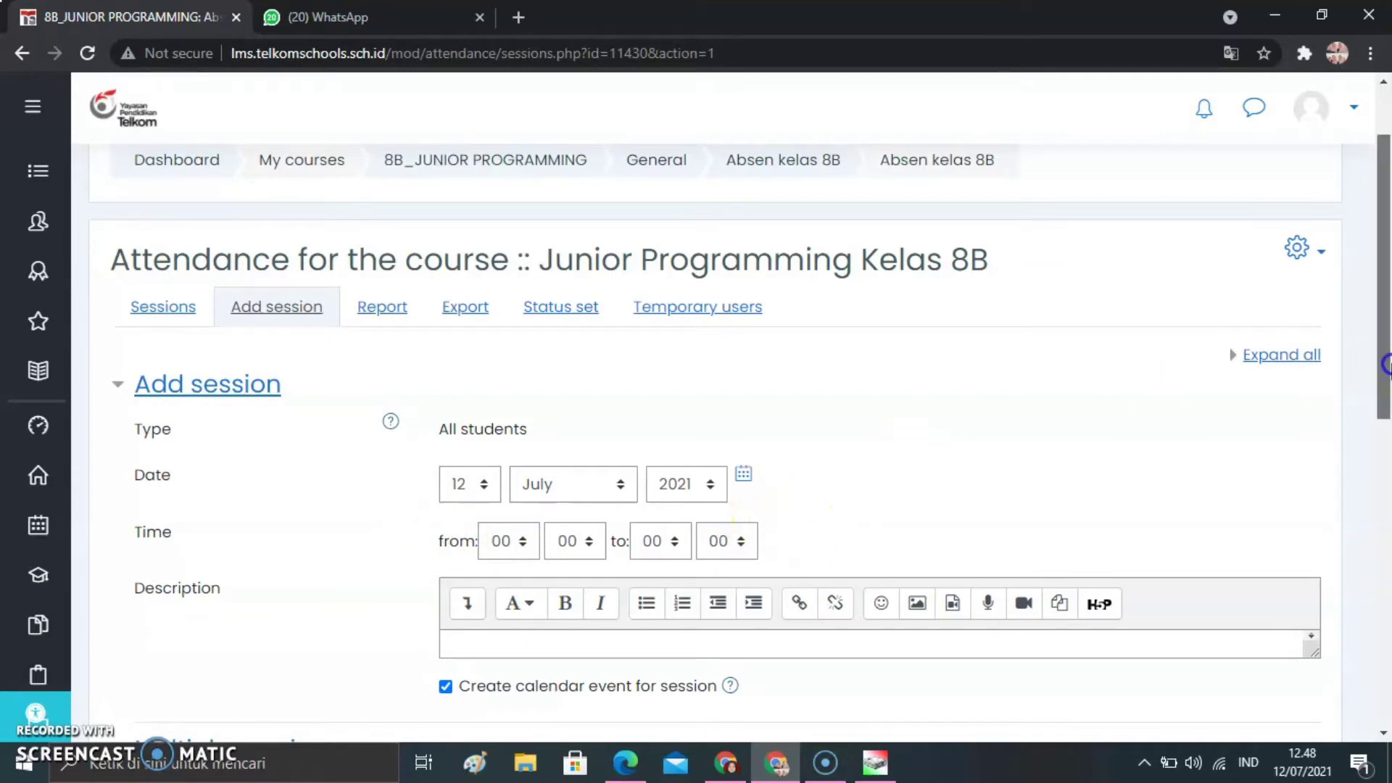
pyautogui.moveTo(1386, 364); pyautogui.dragTo(1387, 397)
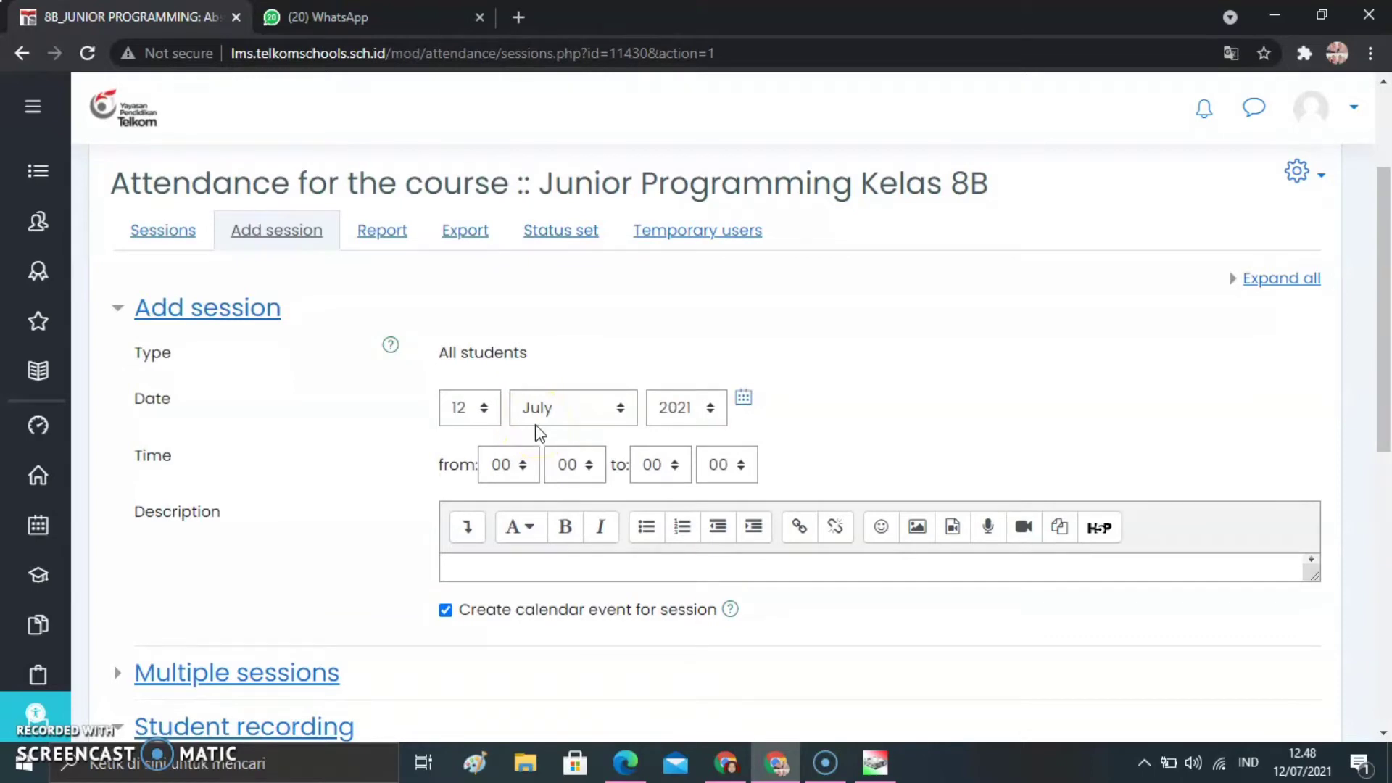
pyautogui.click(523, 470)
pyautogui.click(522, 467)
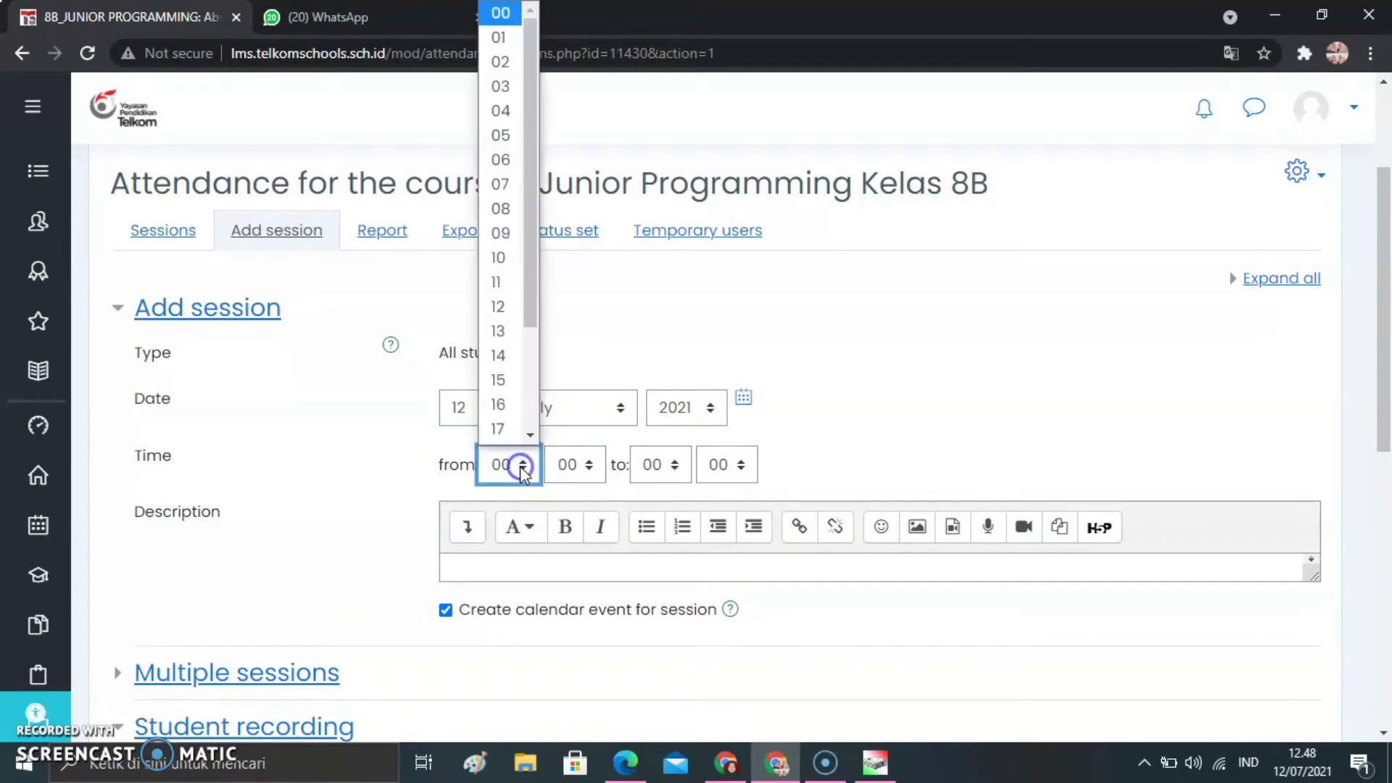
pyautogui.click(504, 184)
pyautogui.click(580, 468)
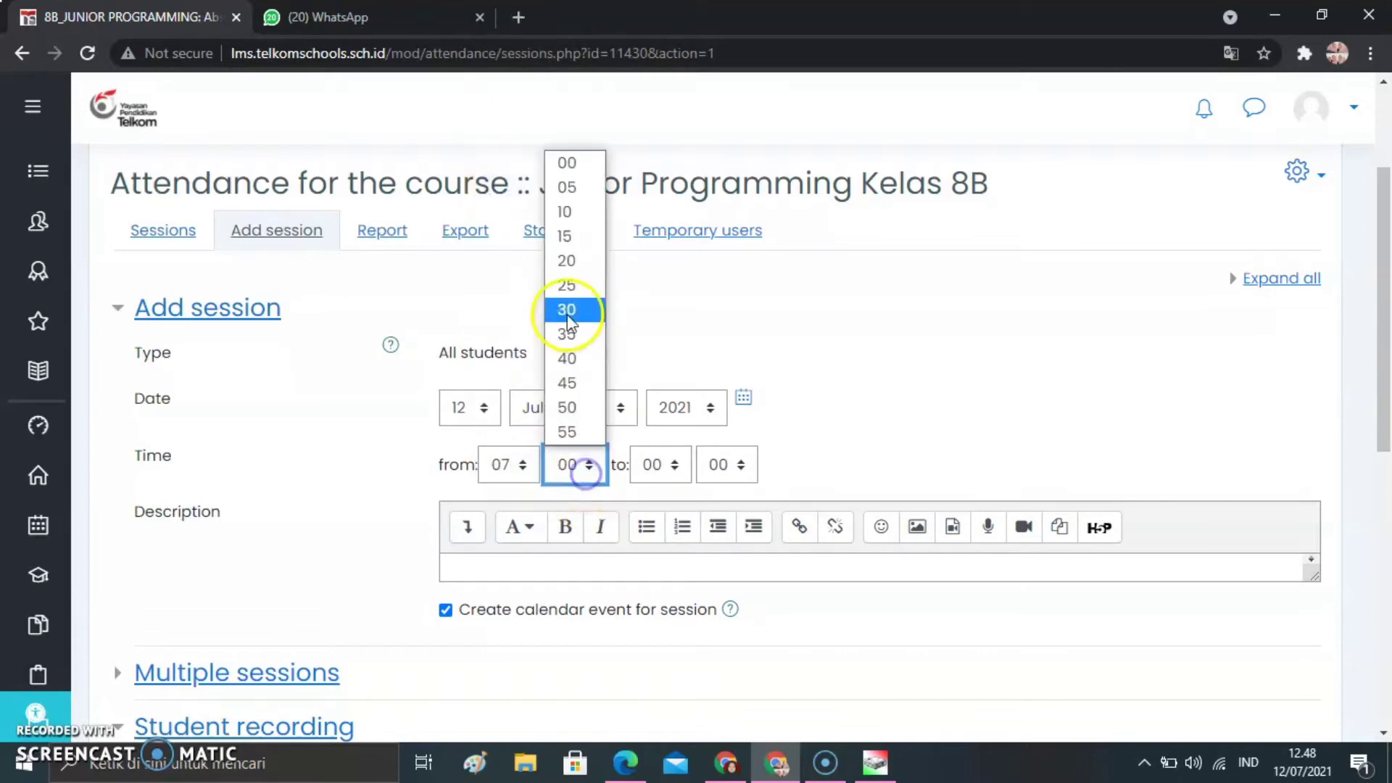
pyautogui.click(571, 309)
pyautogui.click(678, 463)
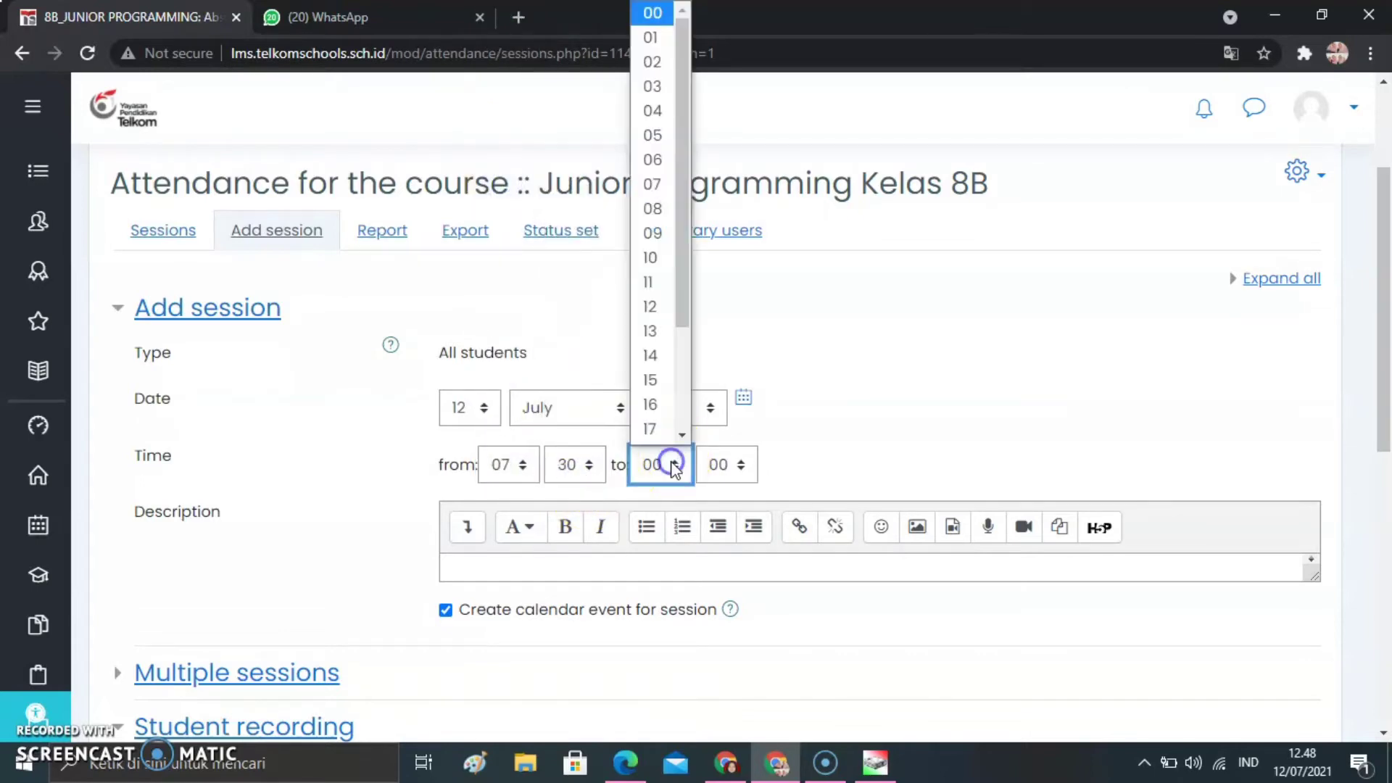
pyautogui.click(659, 259)
pyautogui.click(720, 461)
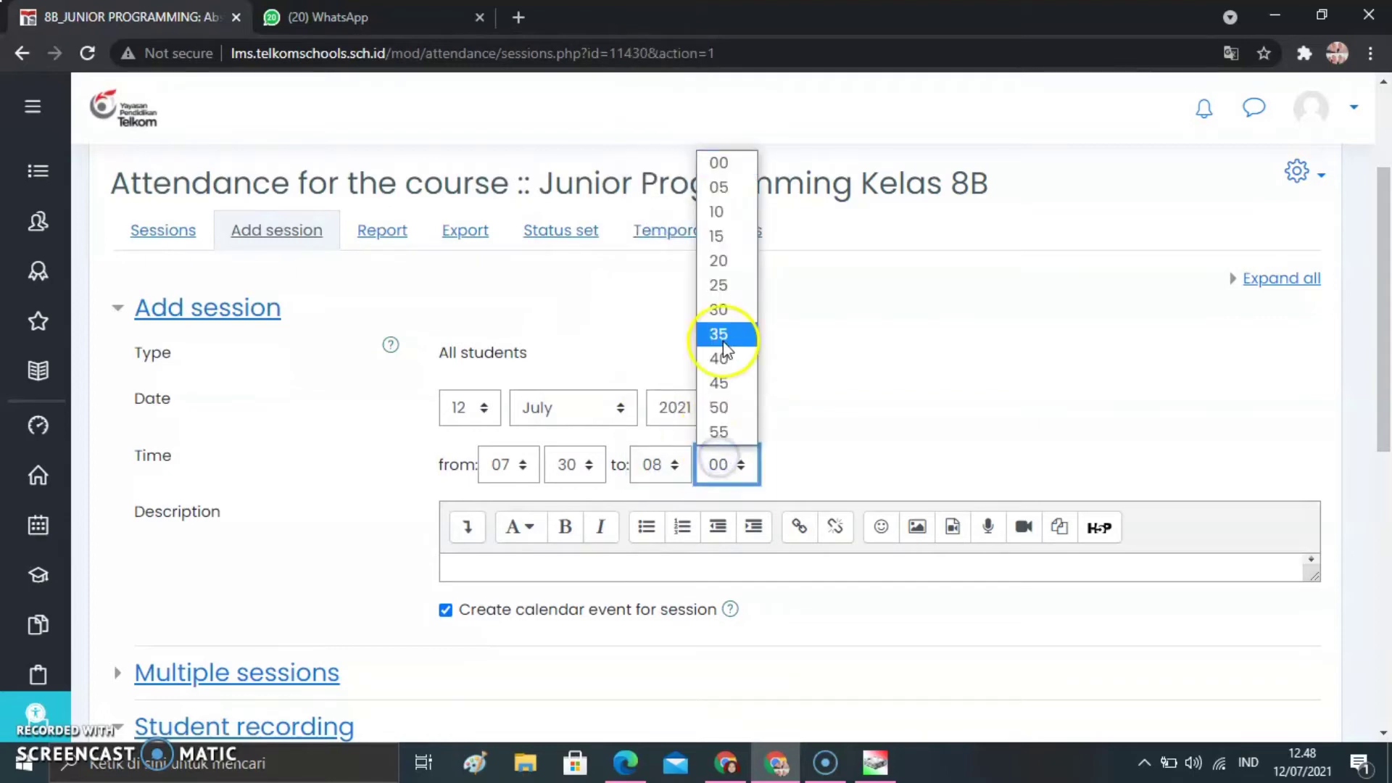
pyautogui.click(718, 311)
pyautogui.scroll(-1, 1252, 423)
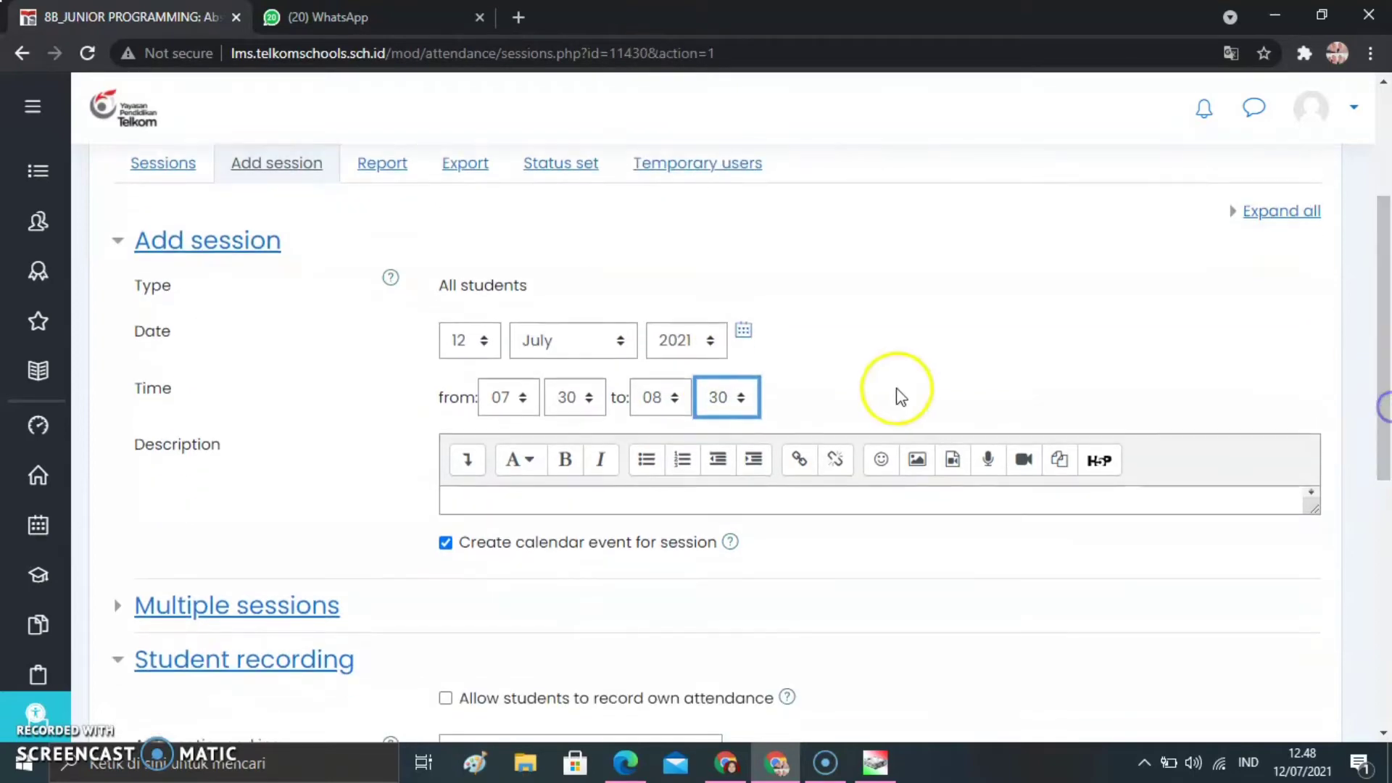
pyautogui.click(758, 339)
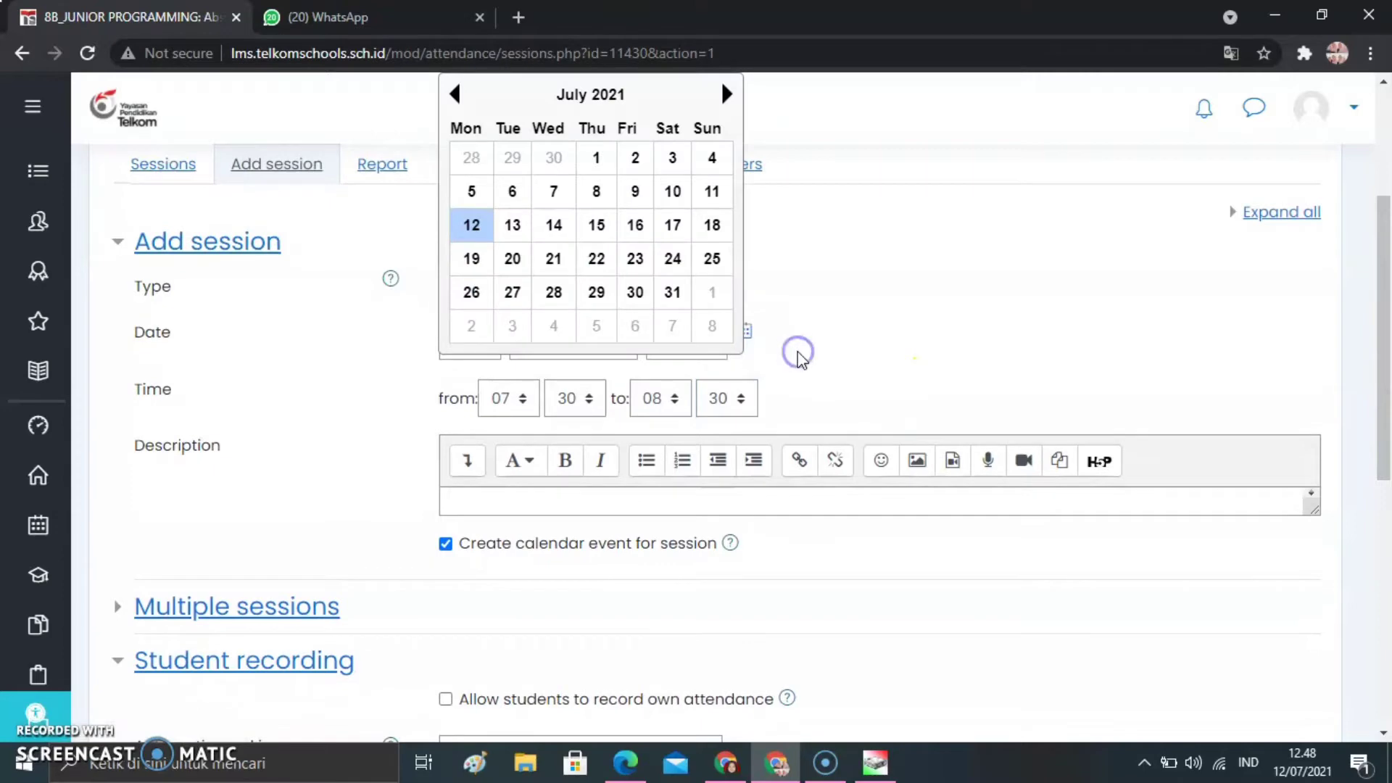
pyautogui.click(867, 232)
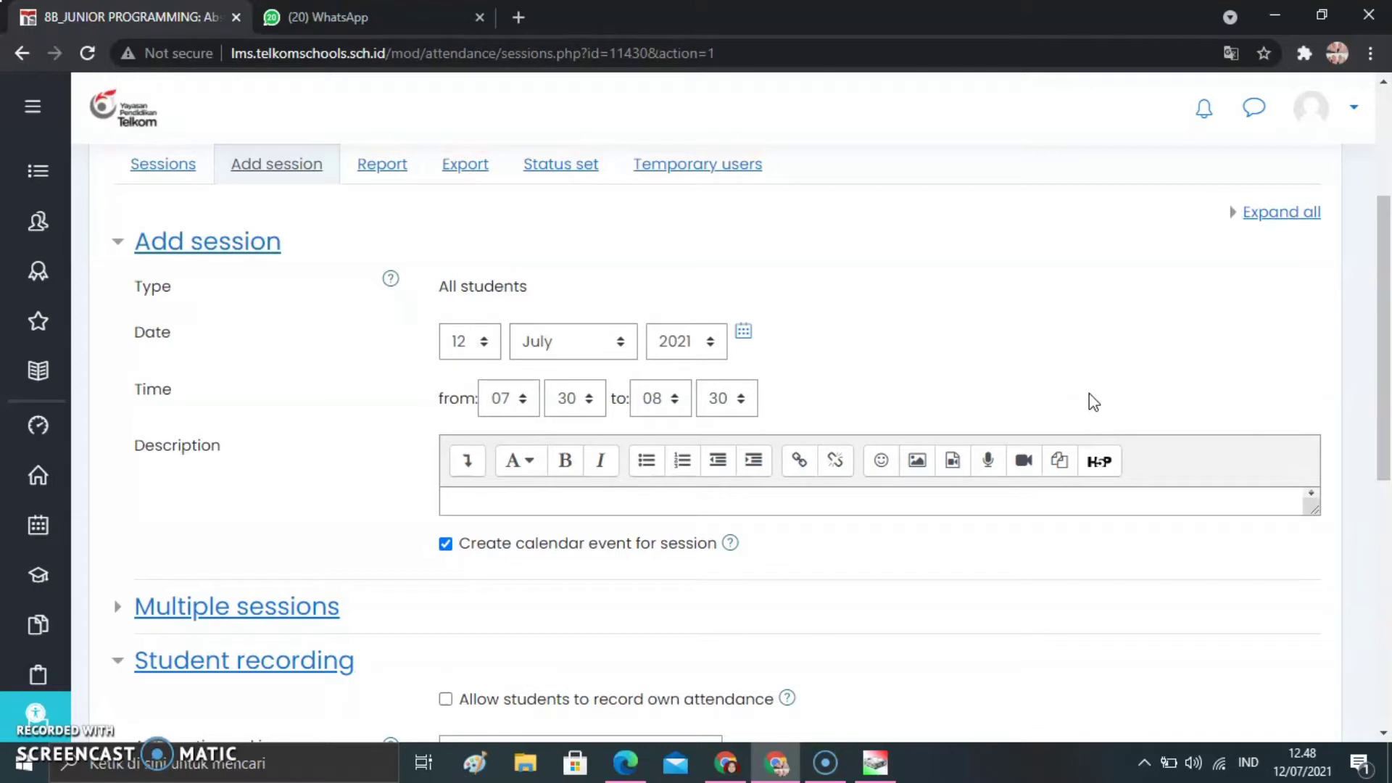
pyautogui.click(538, 423)
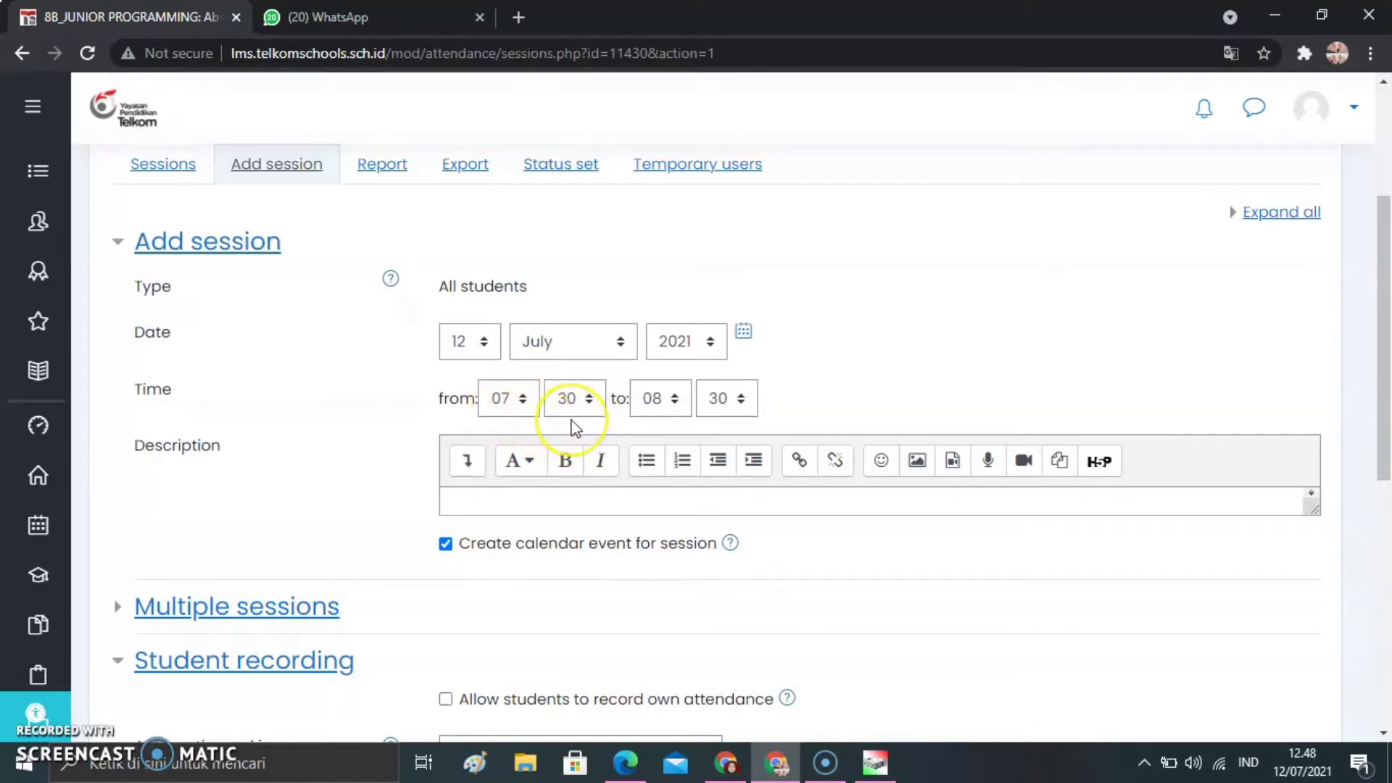
pyautogui.click(789, 401)
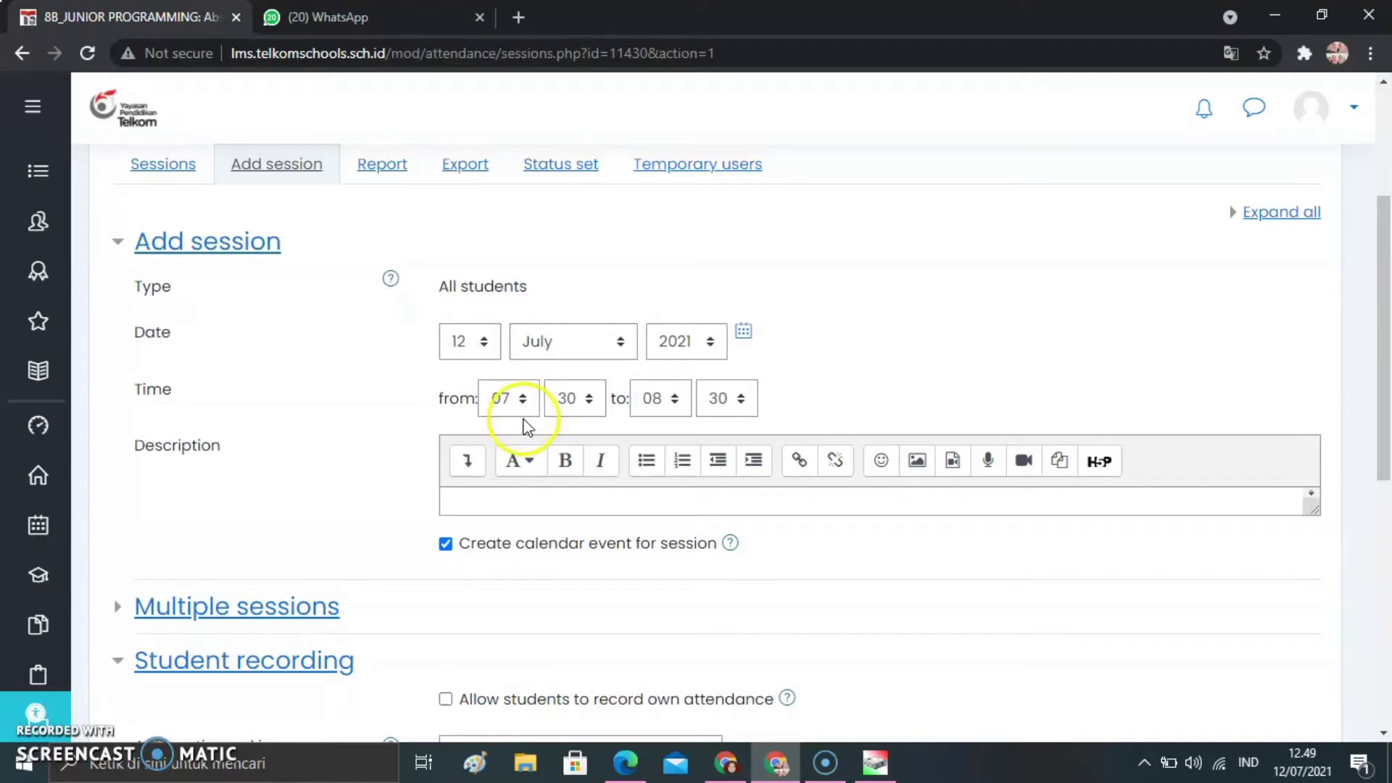
# Change the session's start hour to 06 and its end hour to 07, keeping both minute values at 30
pyautogui.click(526, 413)
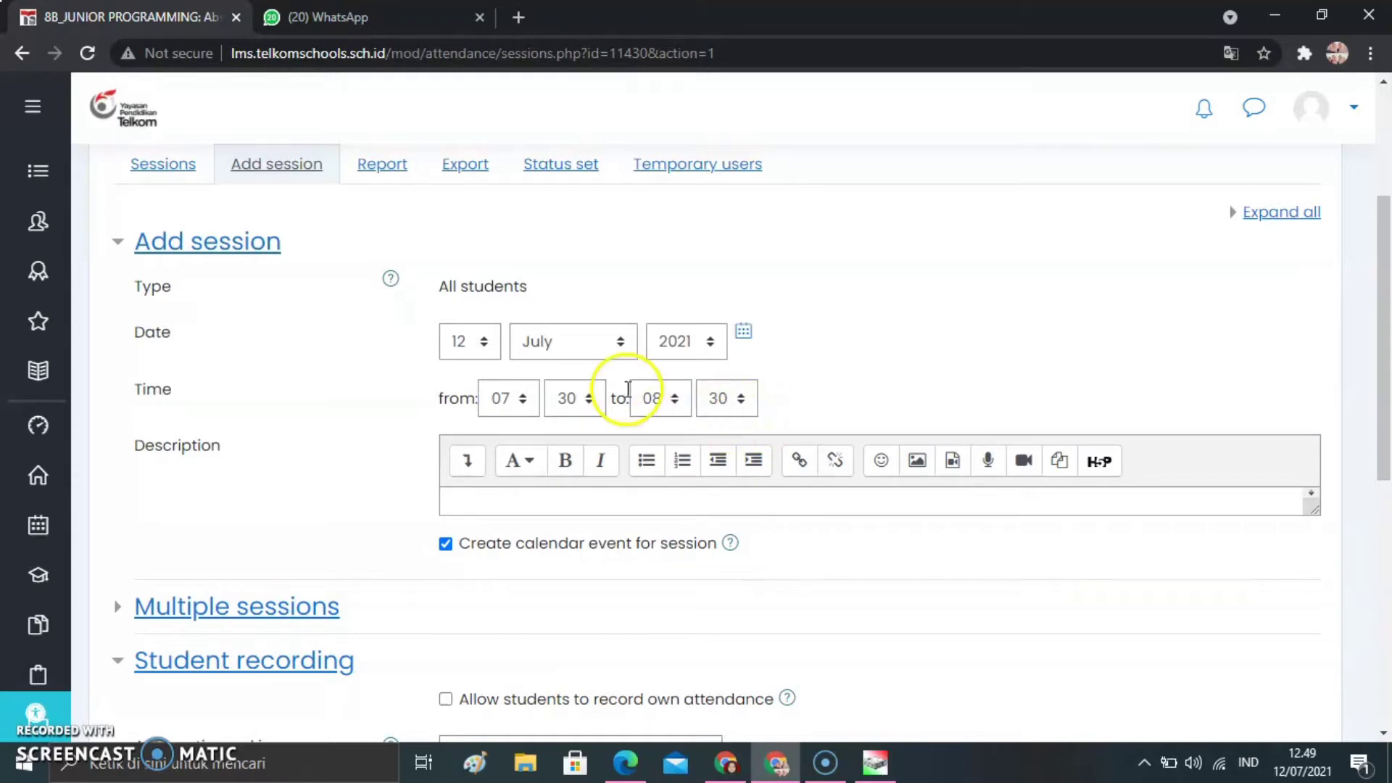
pyautogui.click(527, 403)
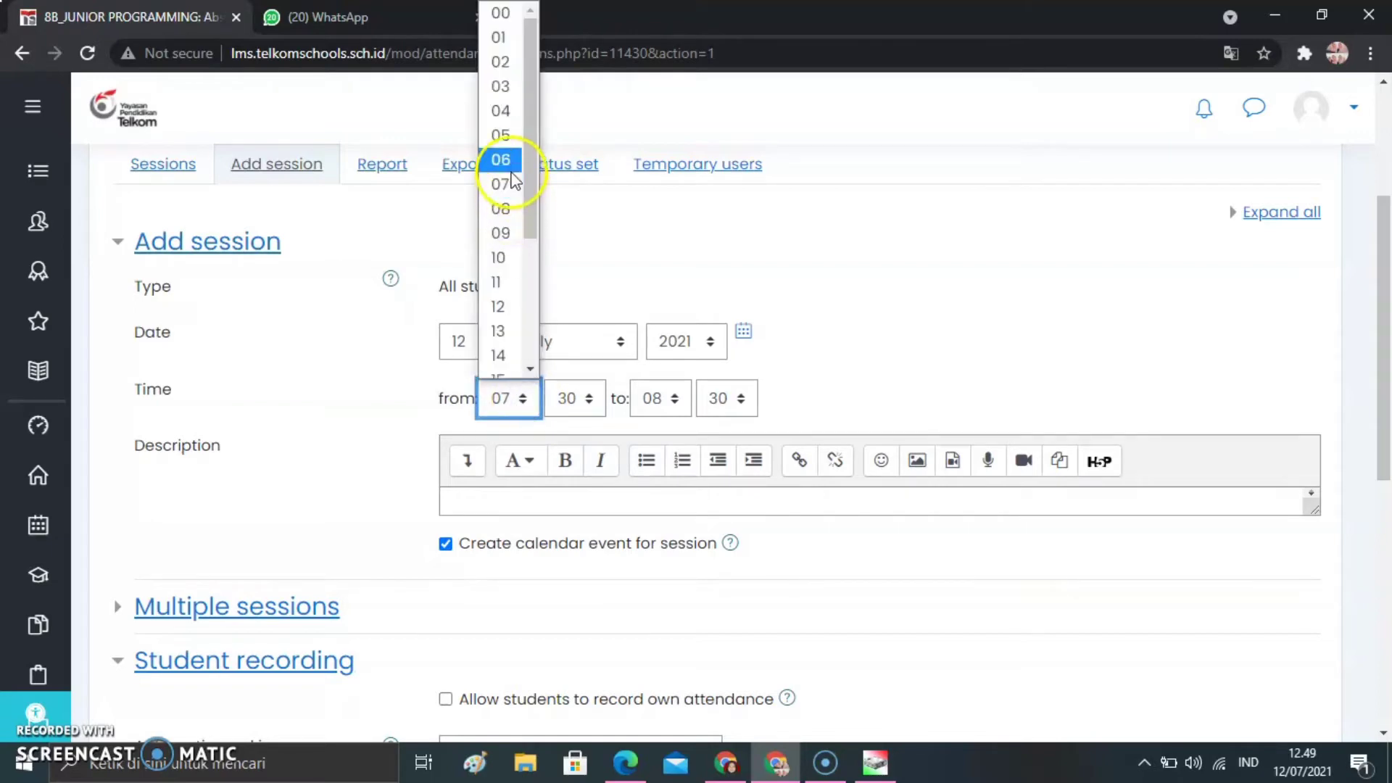
pyautogui.click(510, 166)
pyautogui.click(594, 398)
pyautogui.click(868, 371)
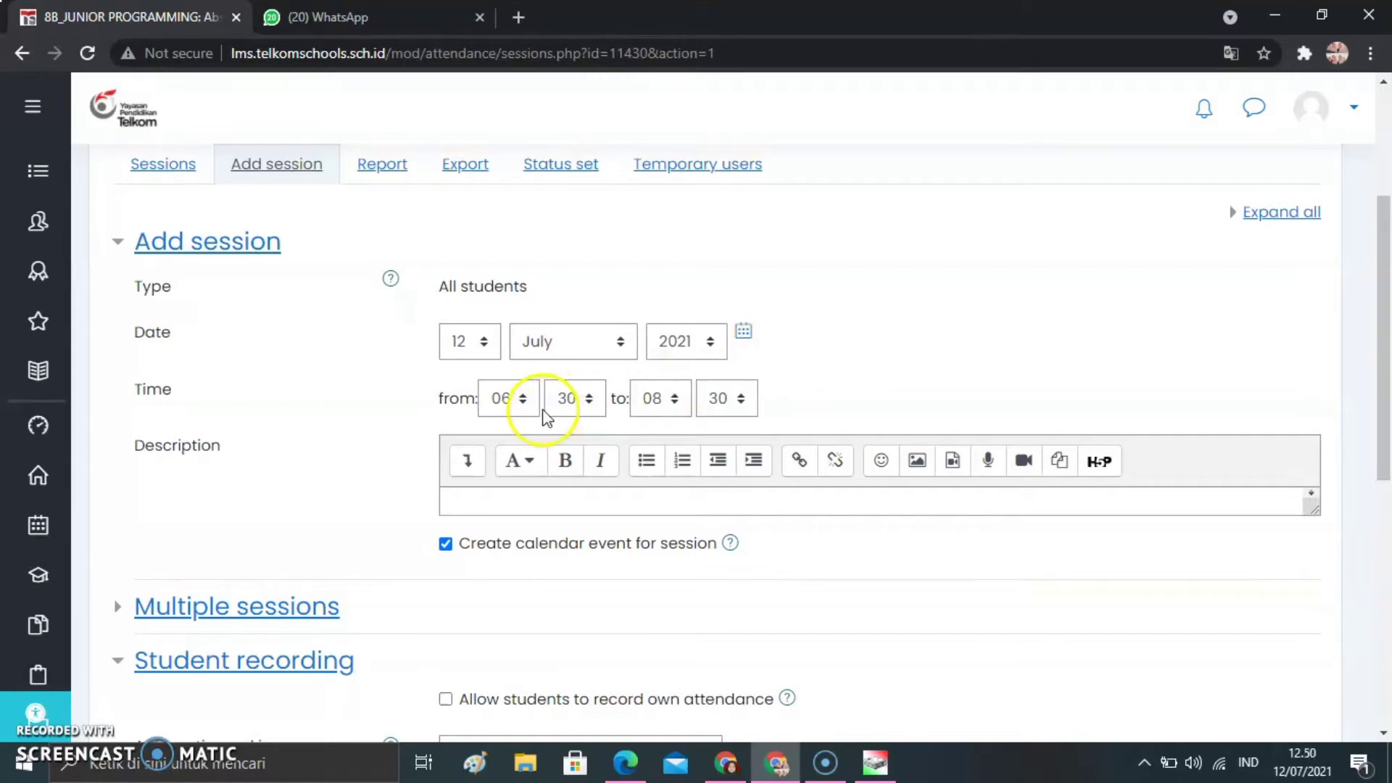
pyautogui.click(673, 400)
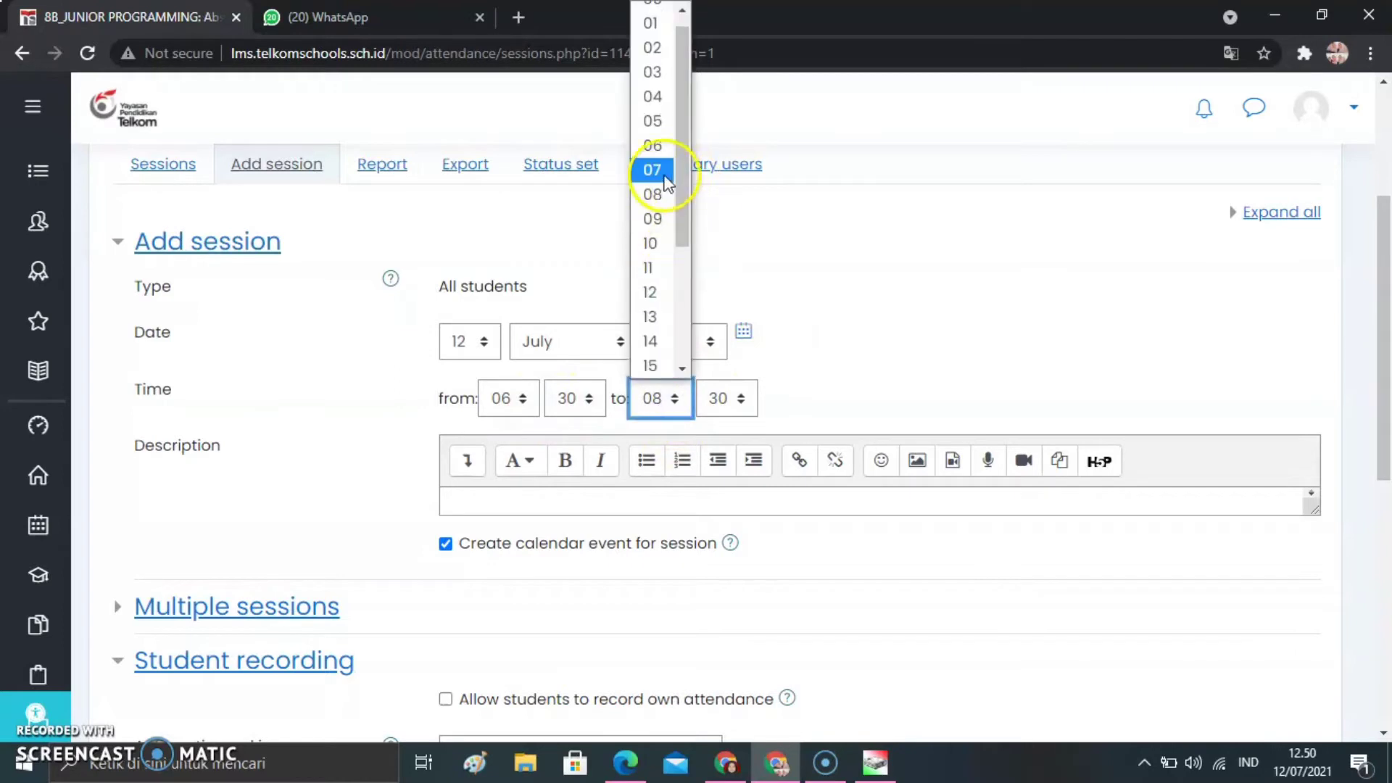
pyautogui.click(661, 174)
pyautogui.click(858, 412)
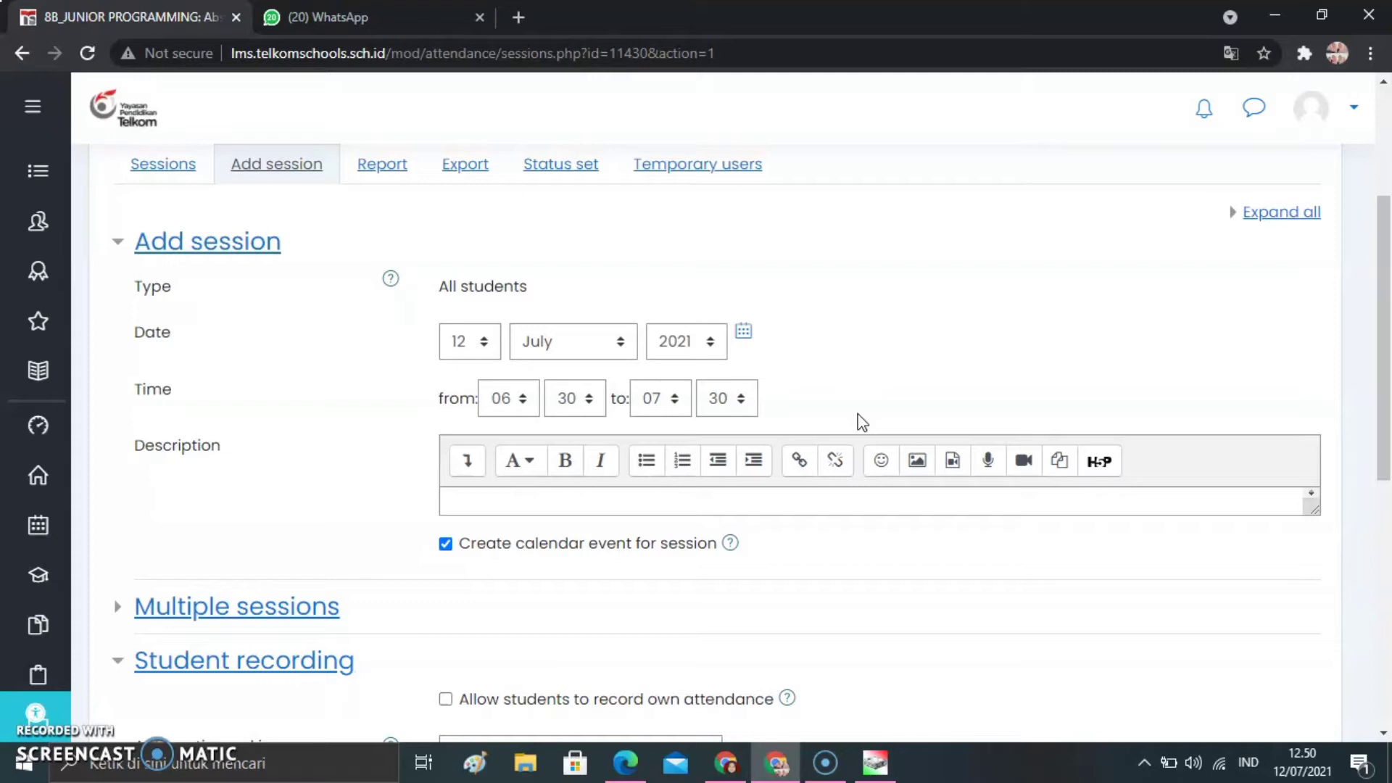
pyautogui.moveTo(1385, 376); pyautogui.dragTo(1385, 457)
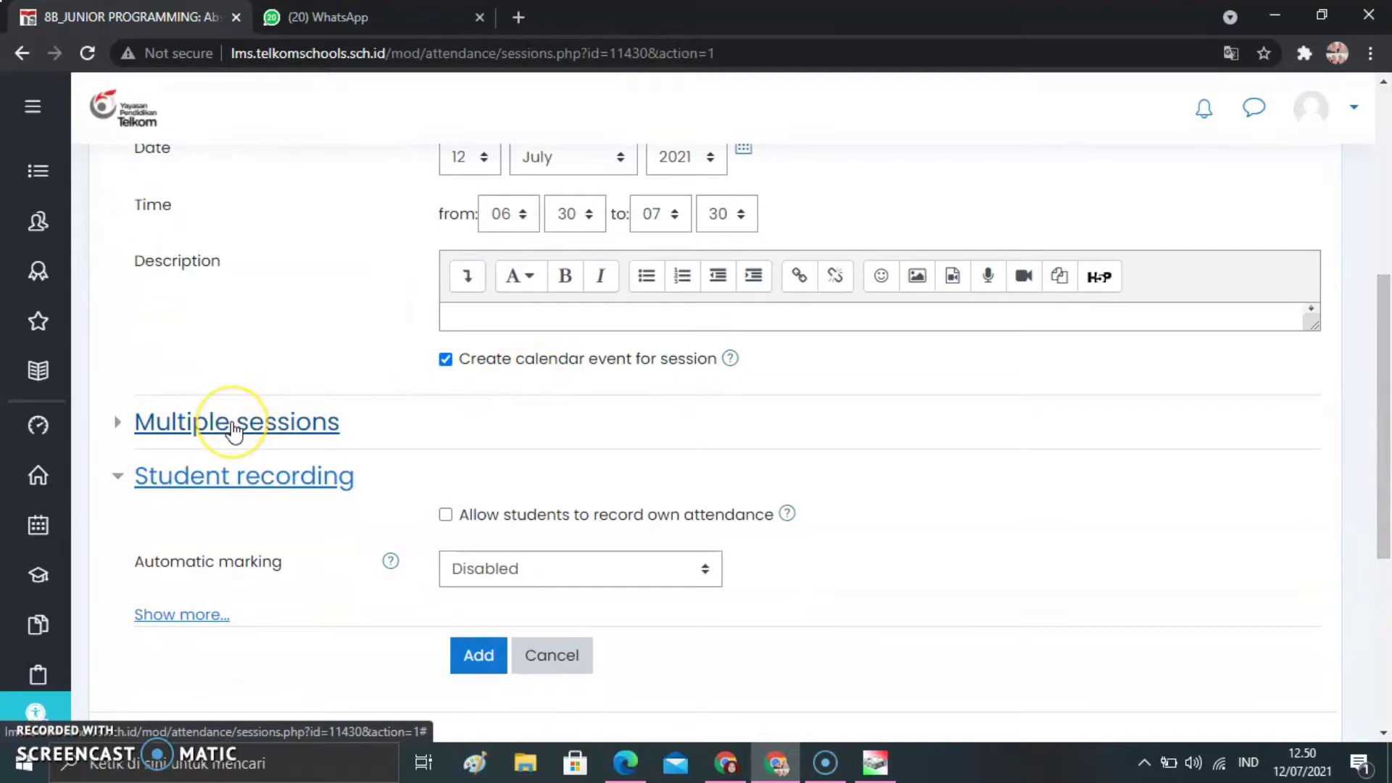
# Enable repeating the session, with Monday as the repeat day and a frequency of every 1 week
pyautogui.click(233, 424)
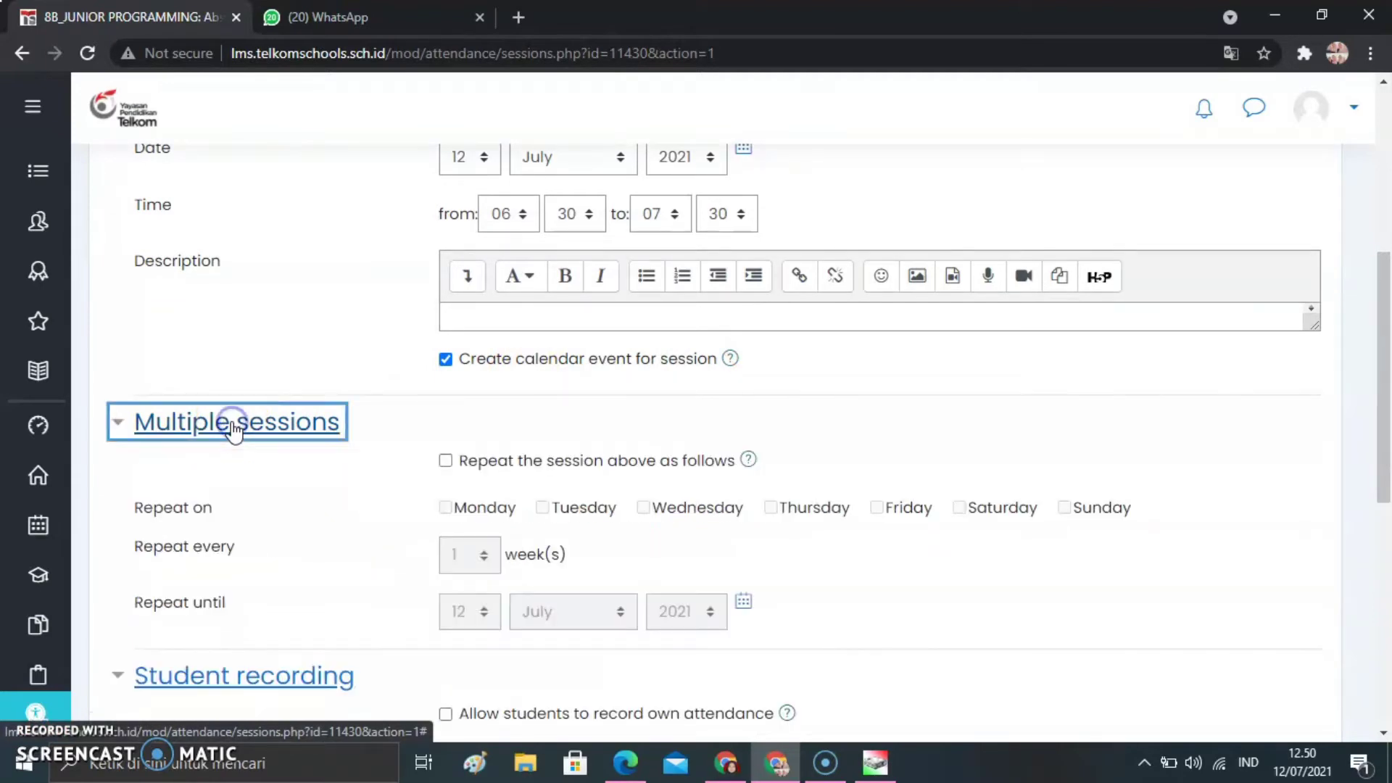
pyautogui.moveTo(1383, 397); pyautogui.dragTo(1387, 443)
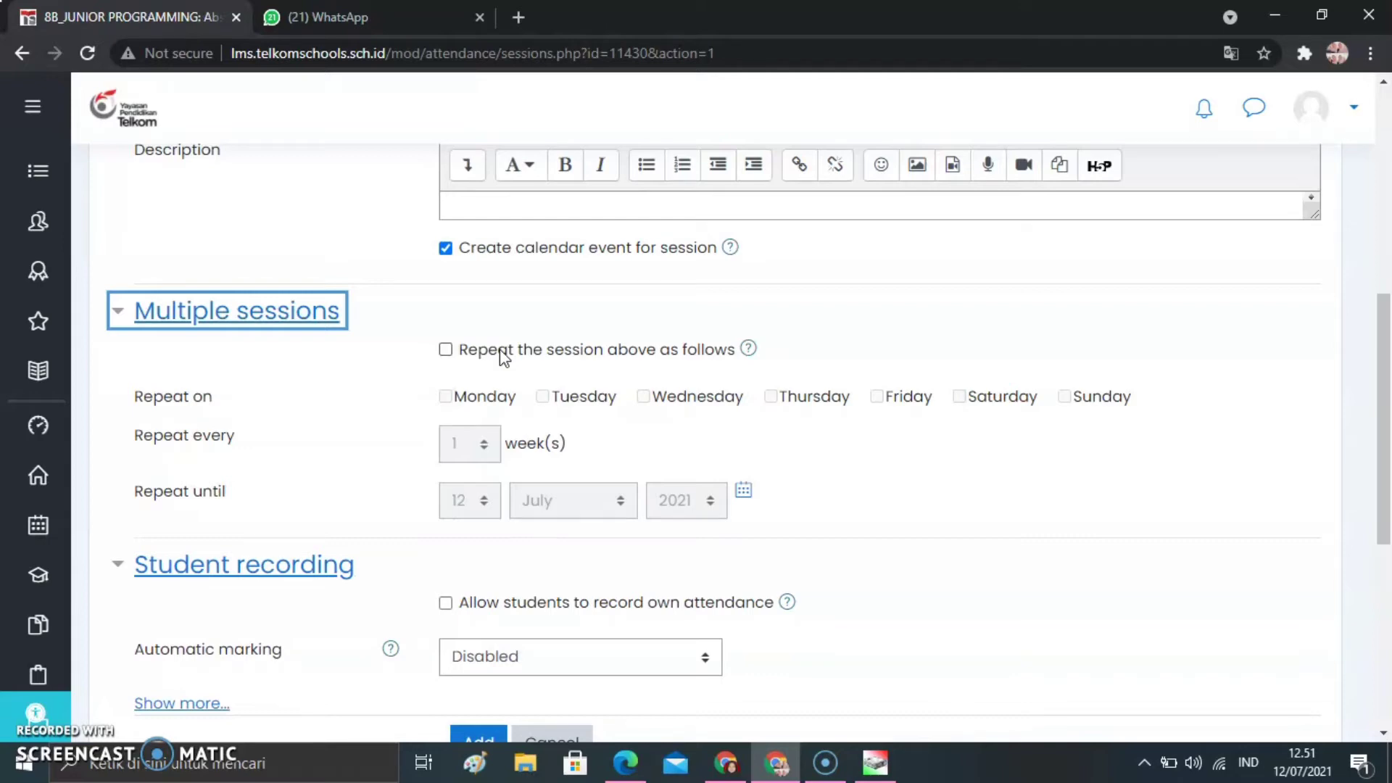
pyautogui.click(447, 351)
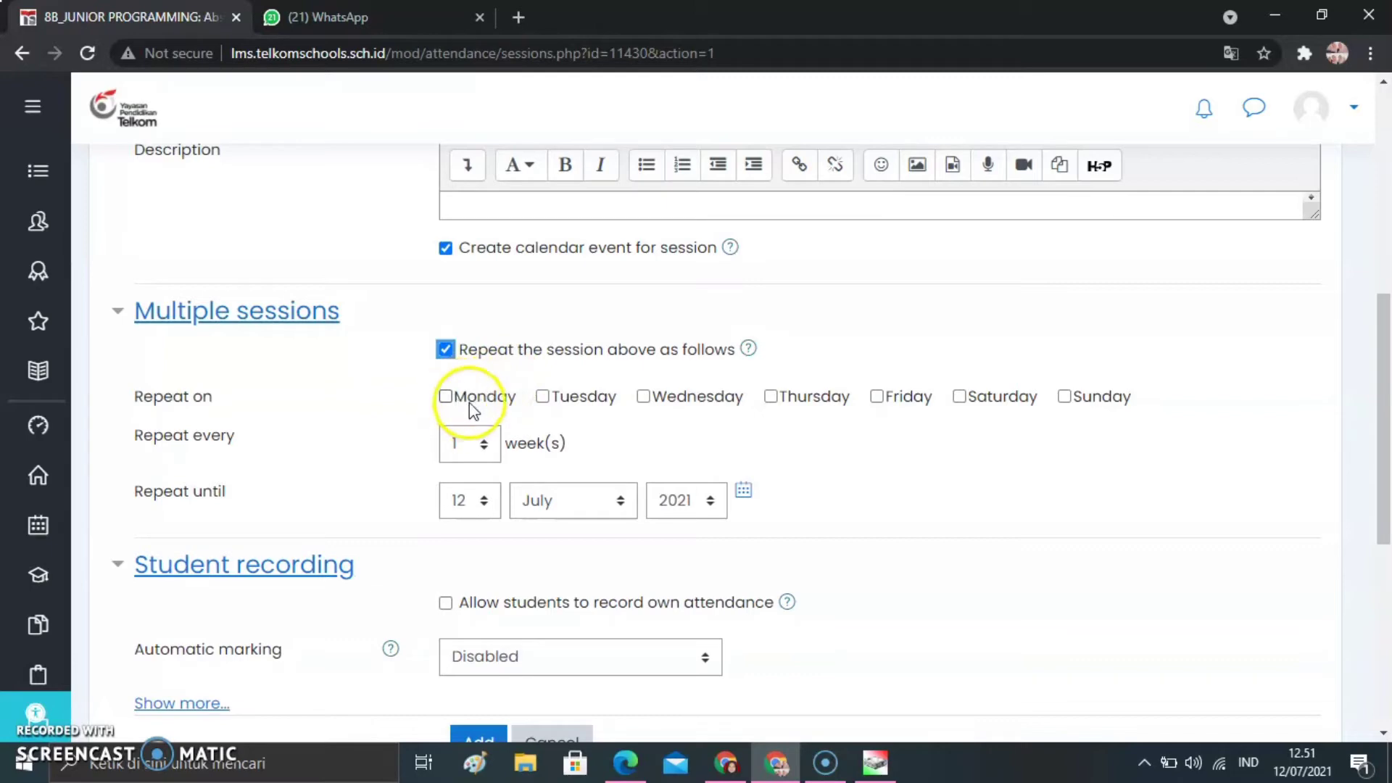
pyautogui.click(449, 401)
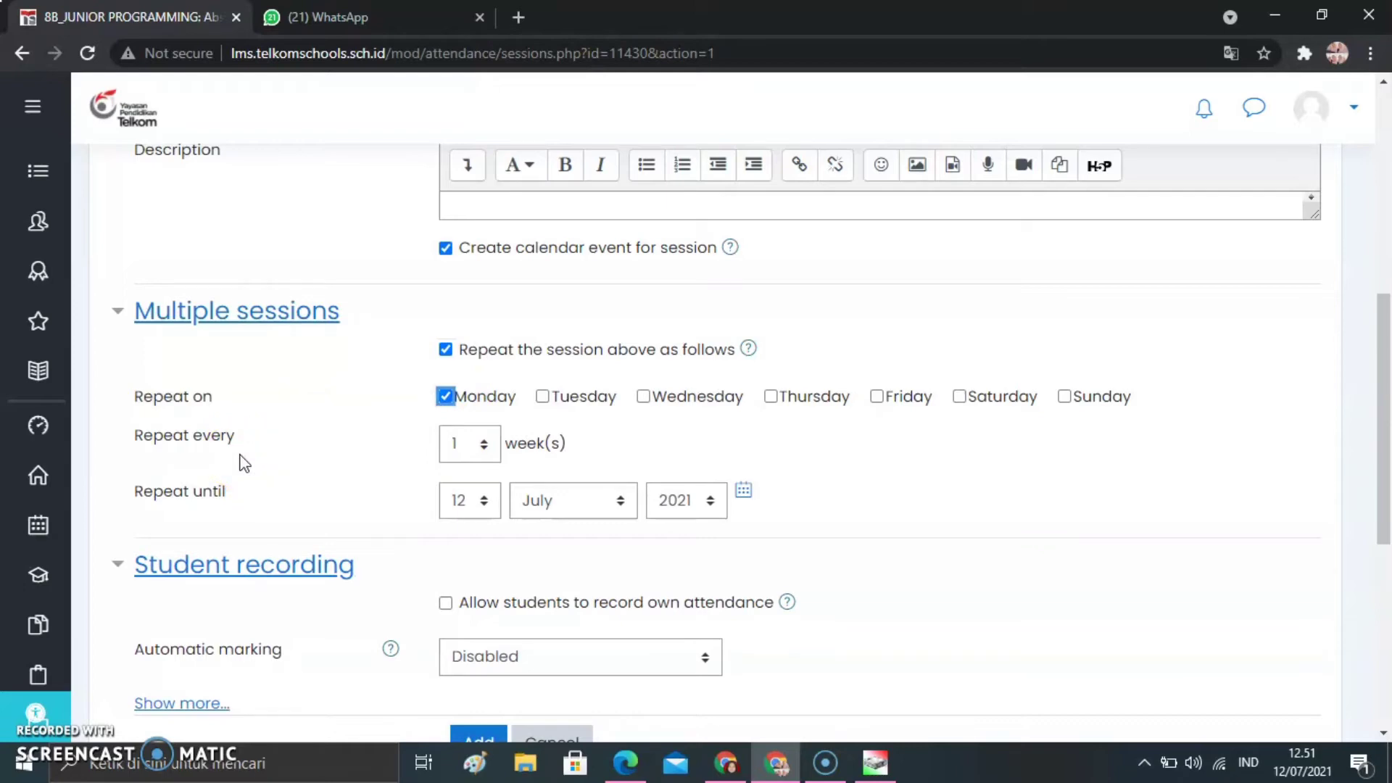
pyautogui.click(471, 451)
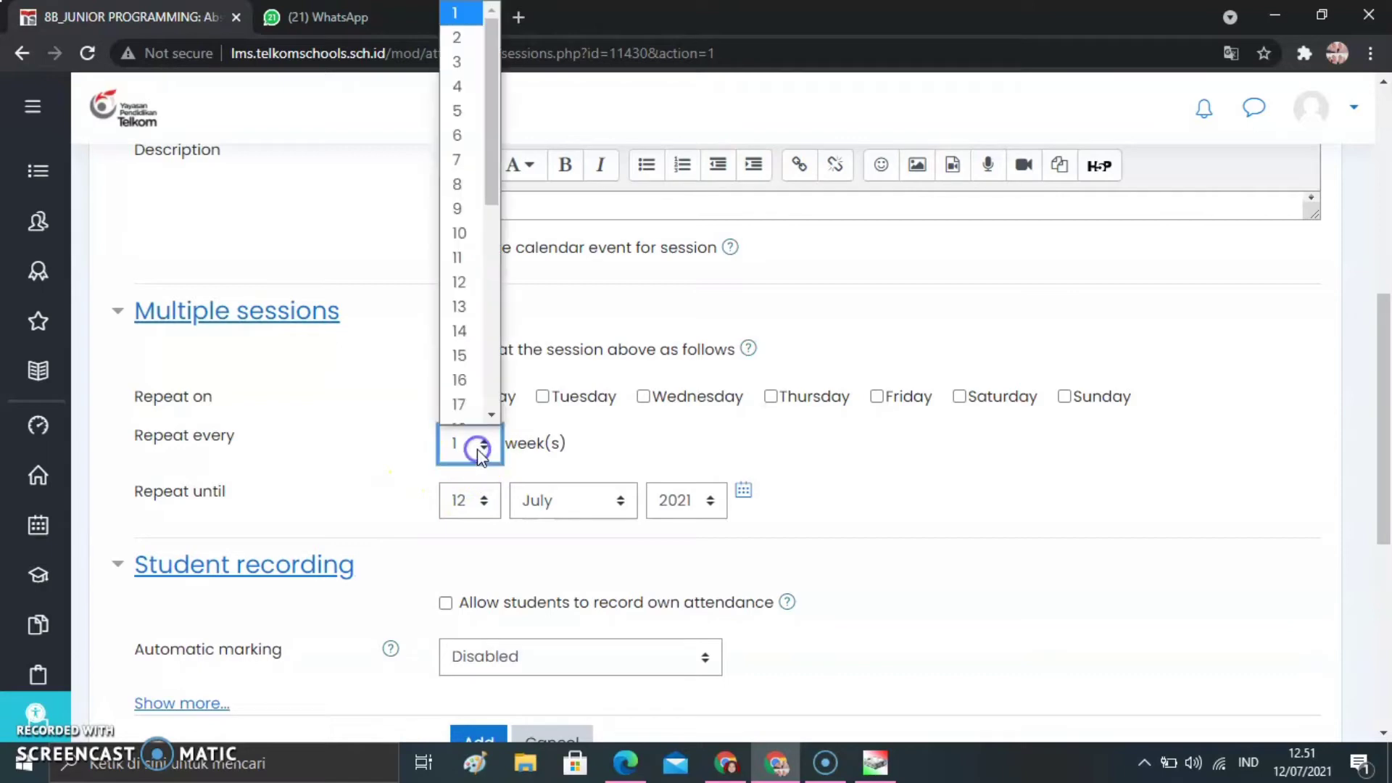
pyautogui.click(481, 22)
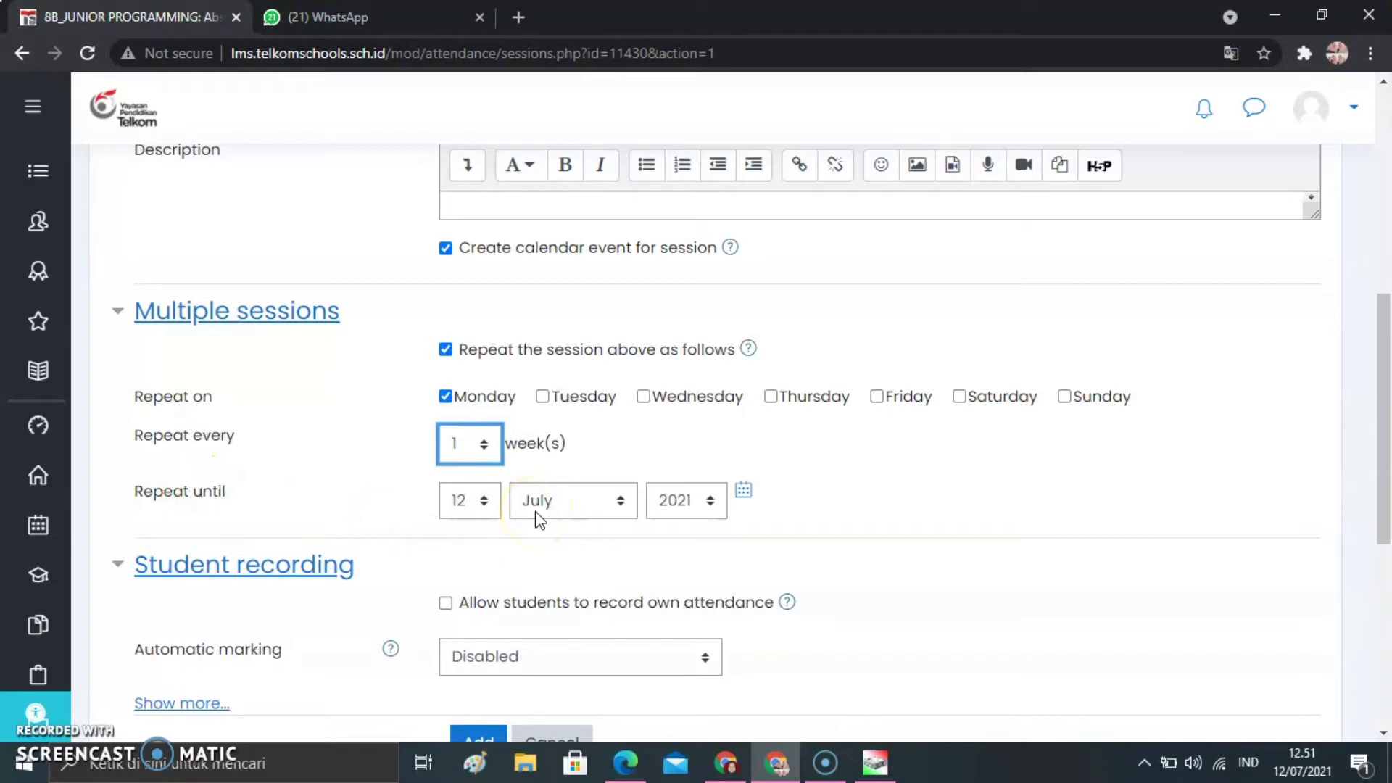
# Set the session's repeat-until date to 12 December 2021
pyautogui.click(563, 507)
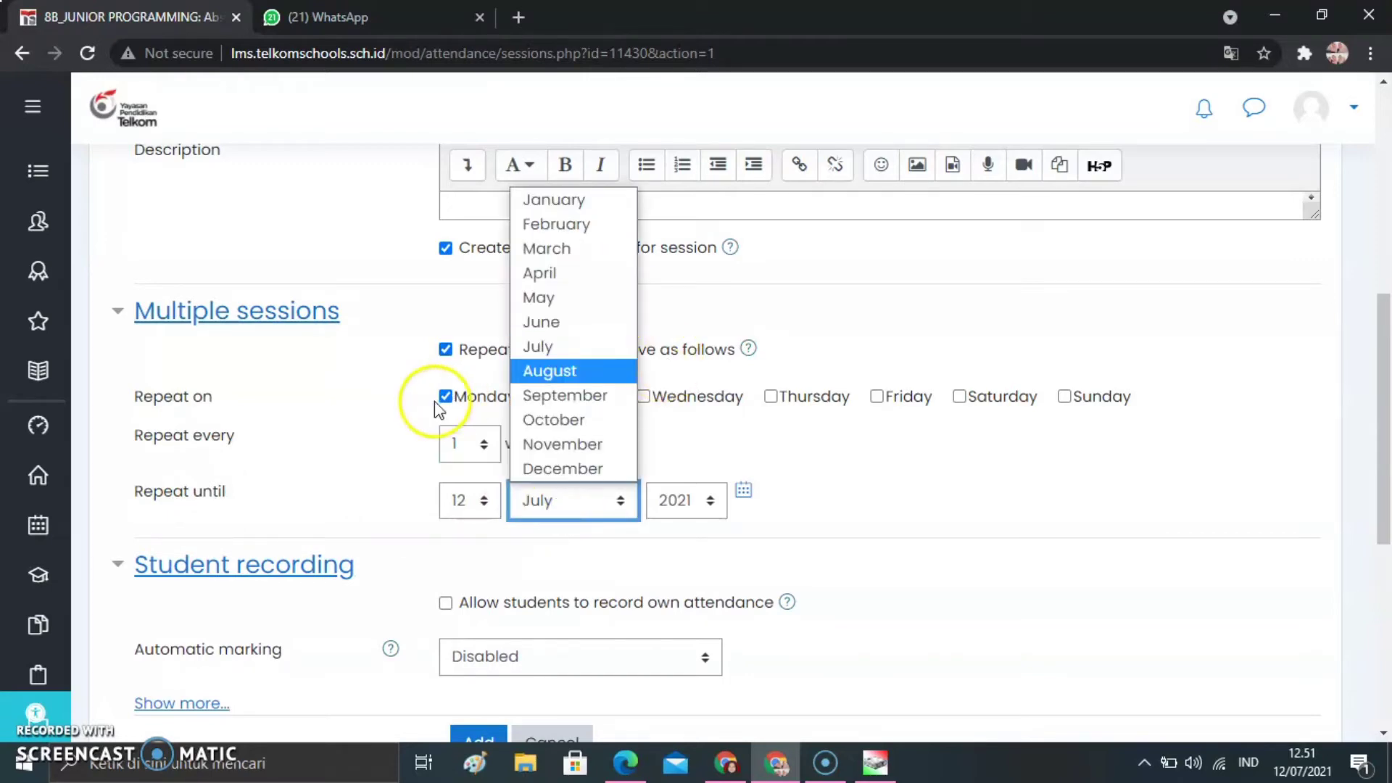
pyautogui.click(563, 468)
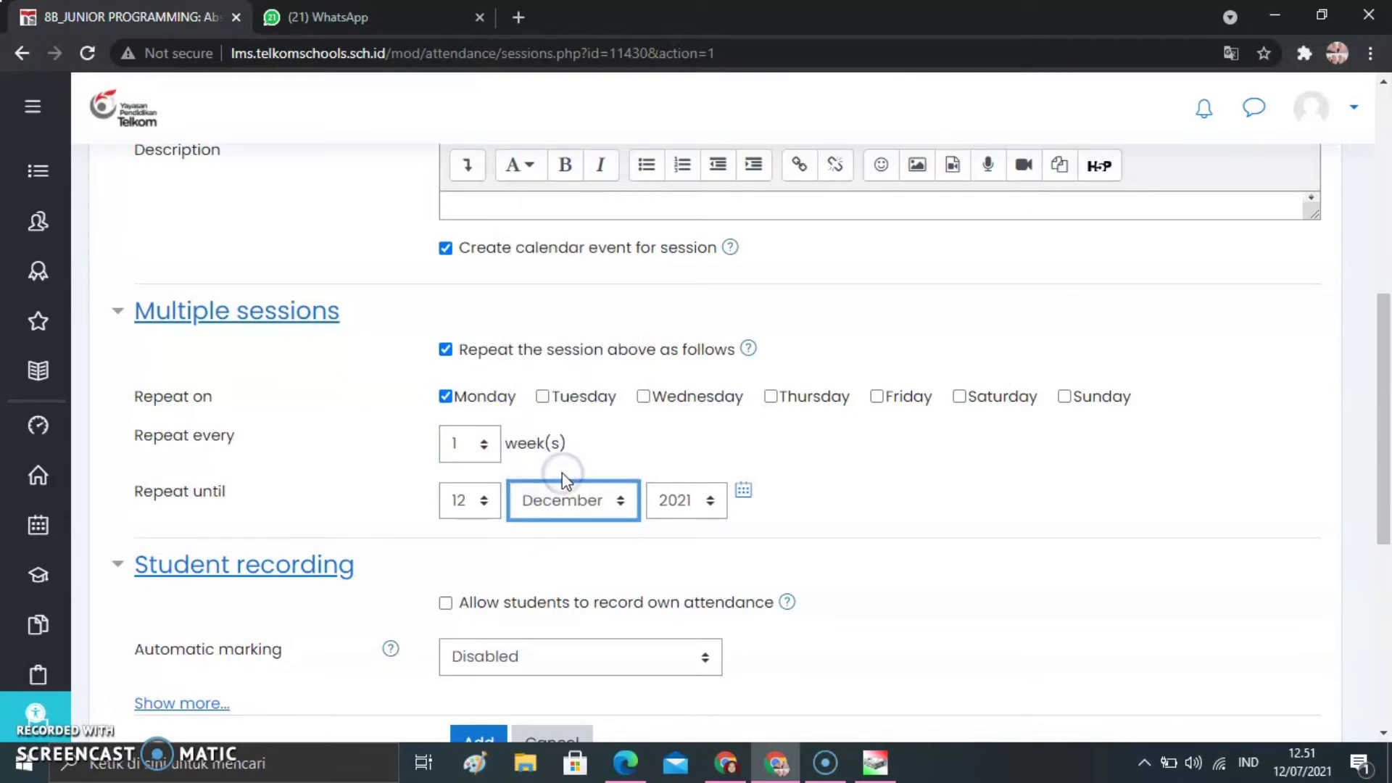
pyautogui.click(482, 501)
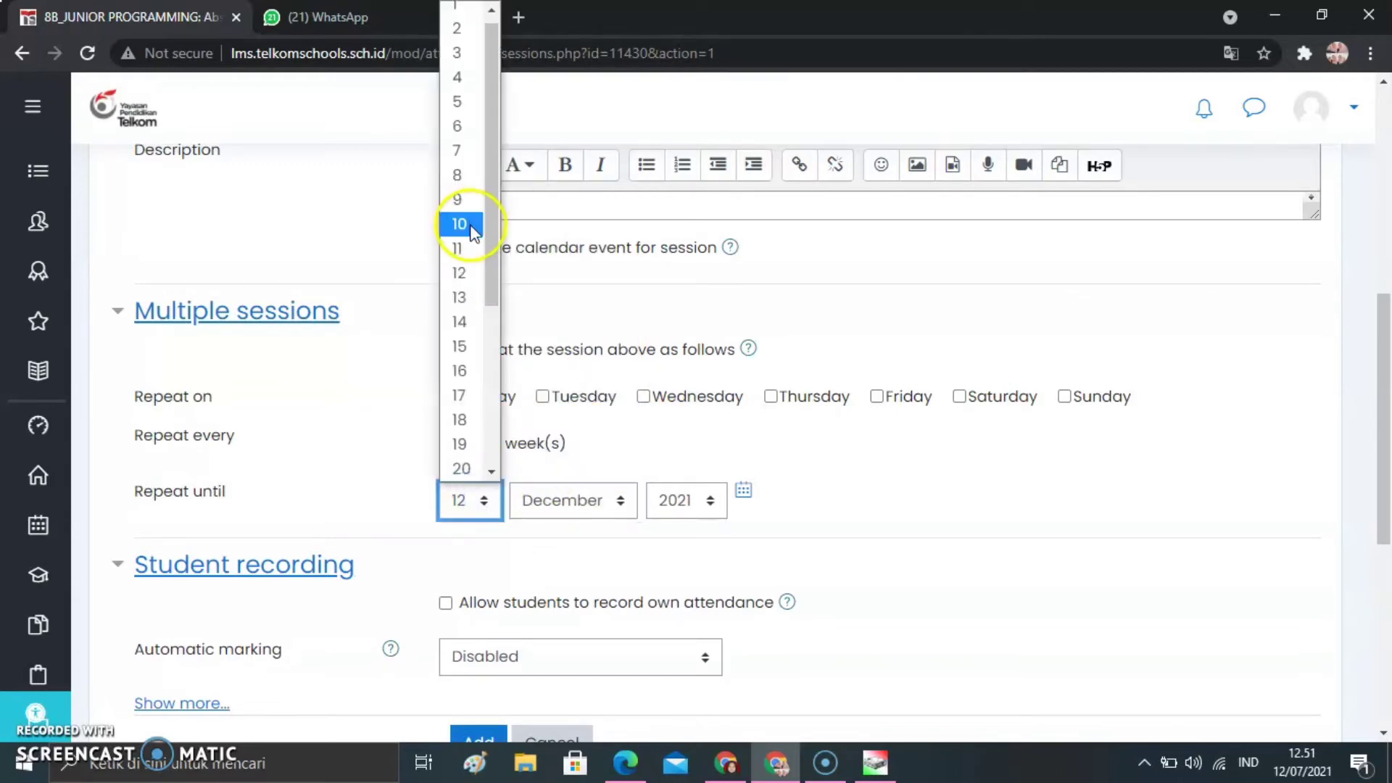
pyautogui.click(464, 268)
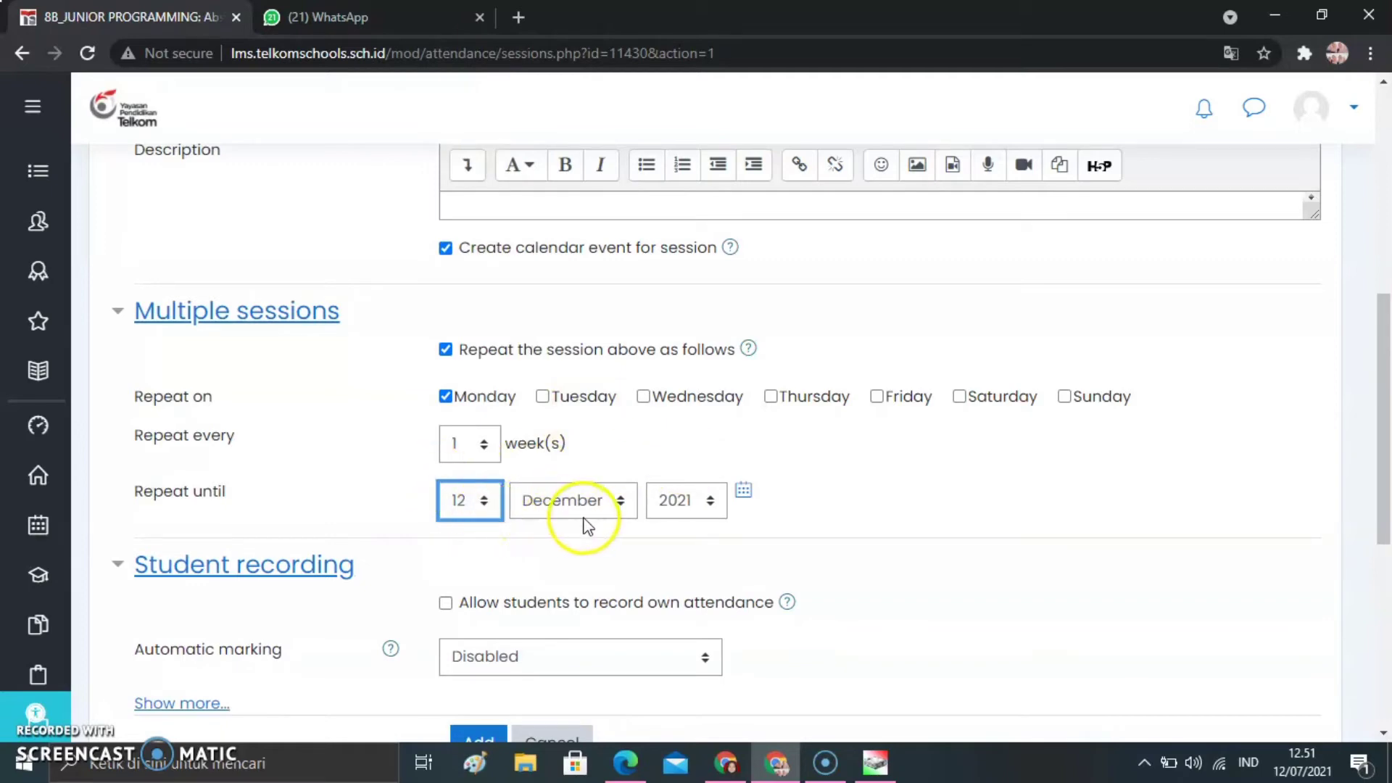
pyautogui.click(774, 496)
# Allow students to record their own attendance and add the repeating sessions
pyautogui.moveTo(1385, 400); pyautogui.dragTo(1389, 430)
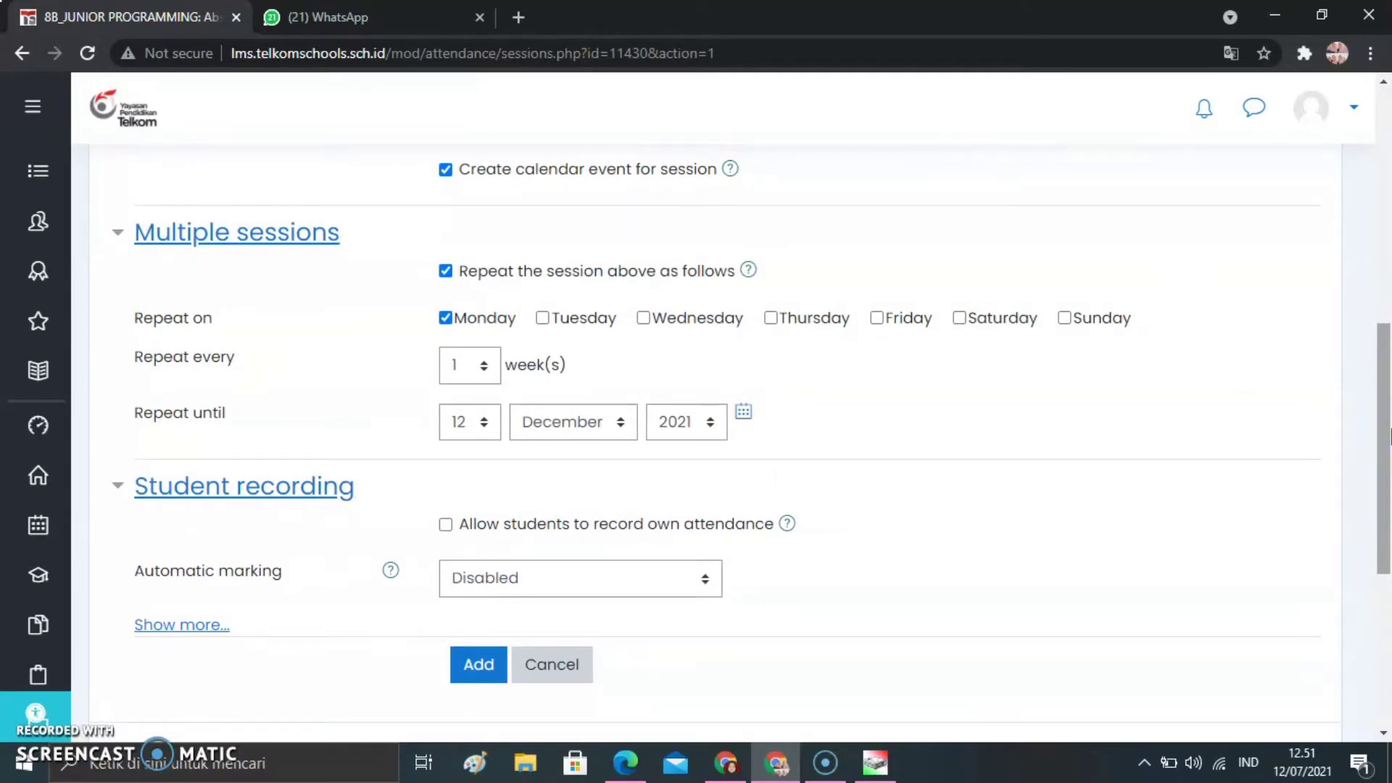
pyautogui.click(447, 526)
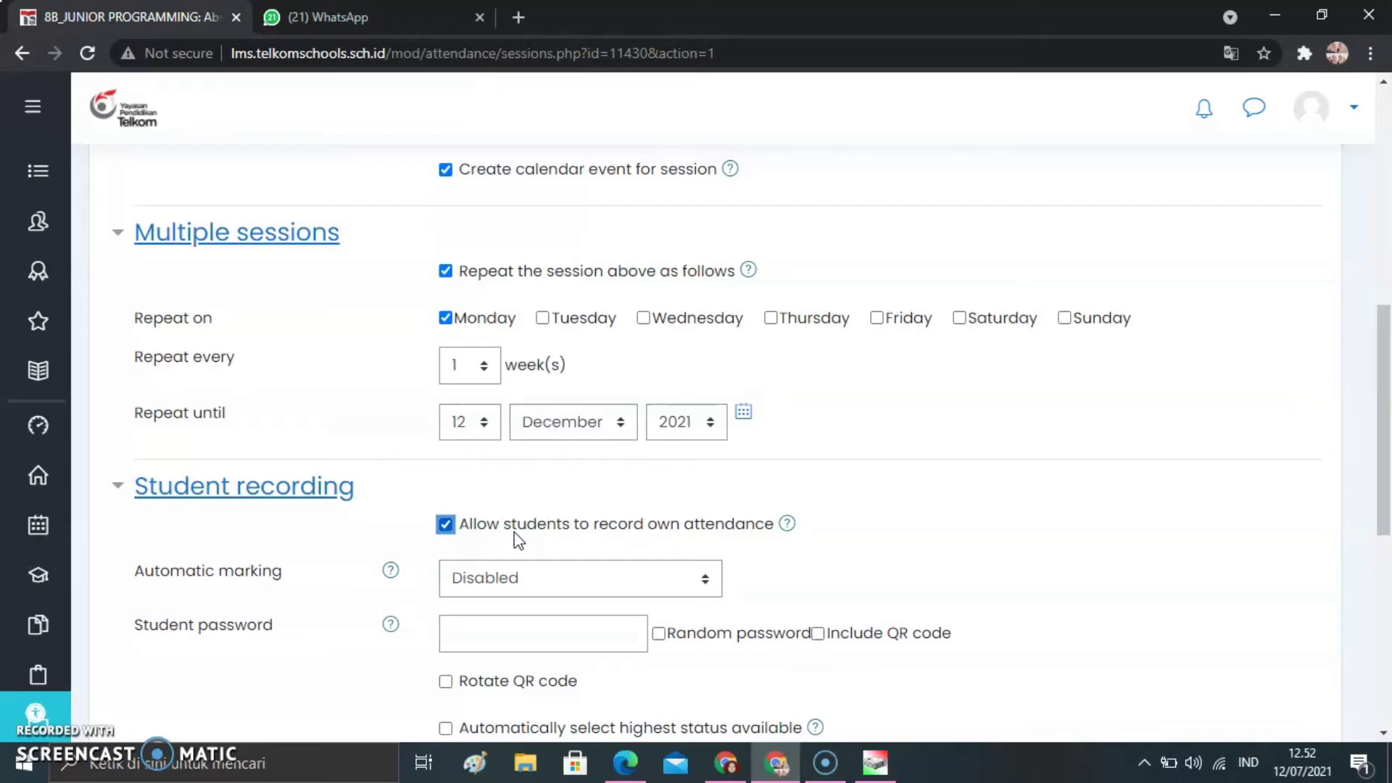
pyautogui.moveTo(1377, 424); pyautogui.dragTo(1385, 461)
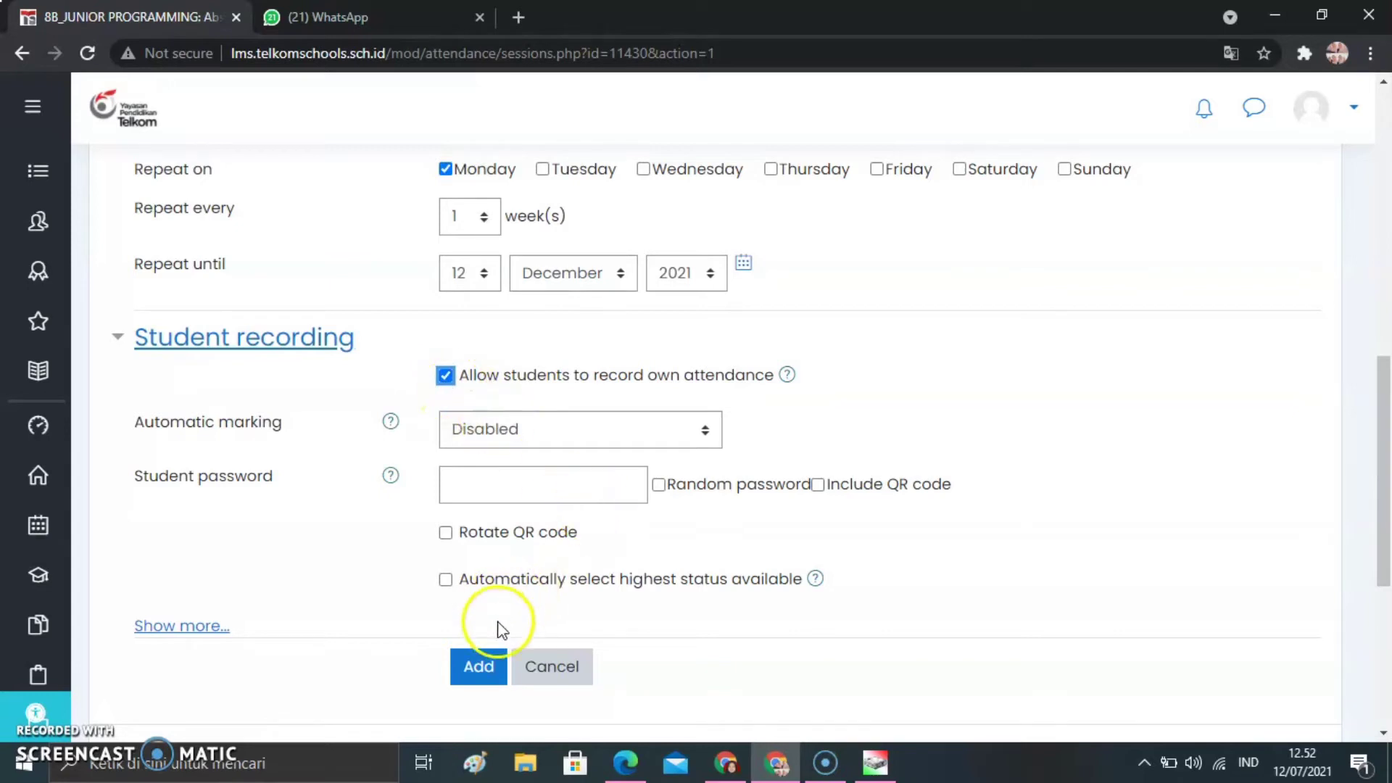
pyautogui.click(482, 671)
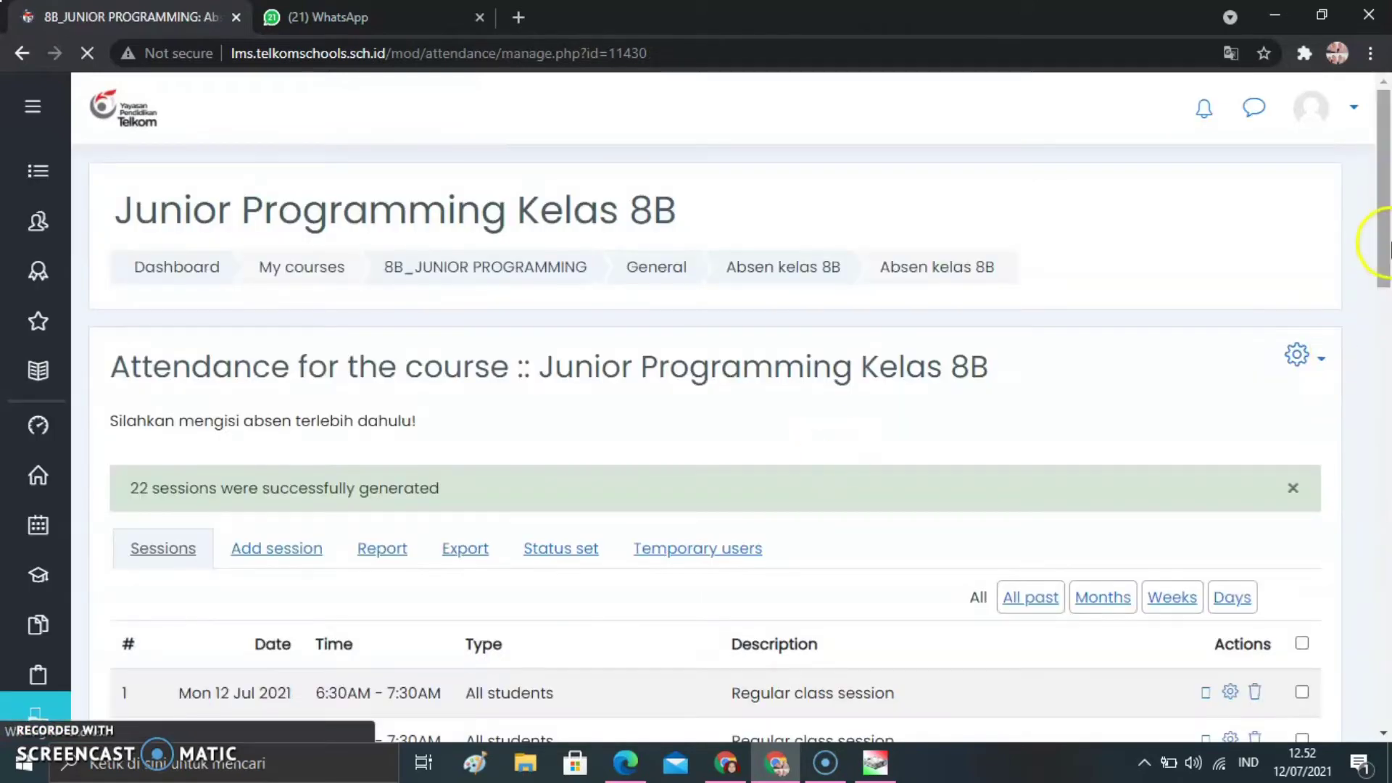
# Open the attendance status set and change the acronyms of Present, Late and Excused to H, I and S
pyautogui.moveTo(1384, 242); pyautogui.dragTo(1385, 307)
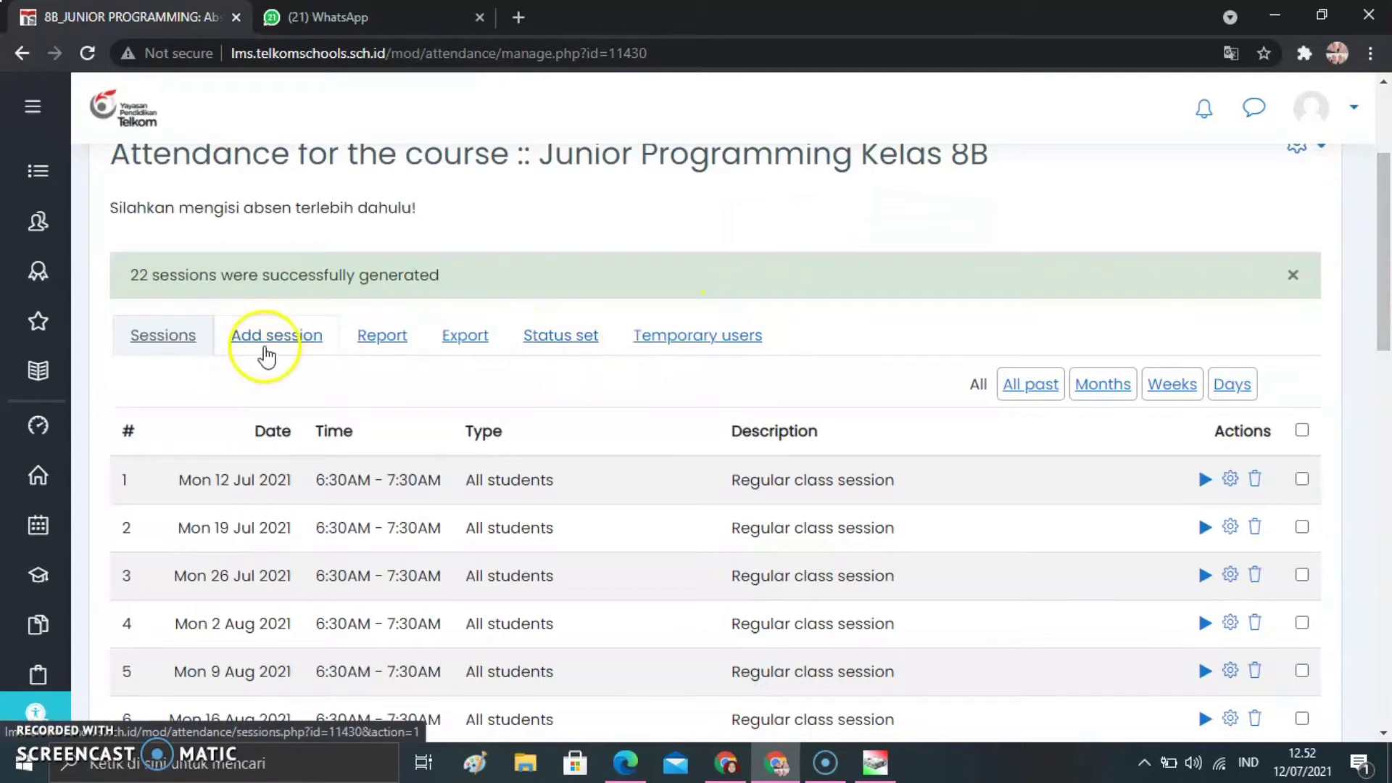
pyautogui.click(560, 338)
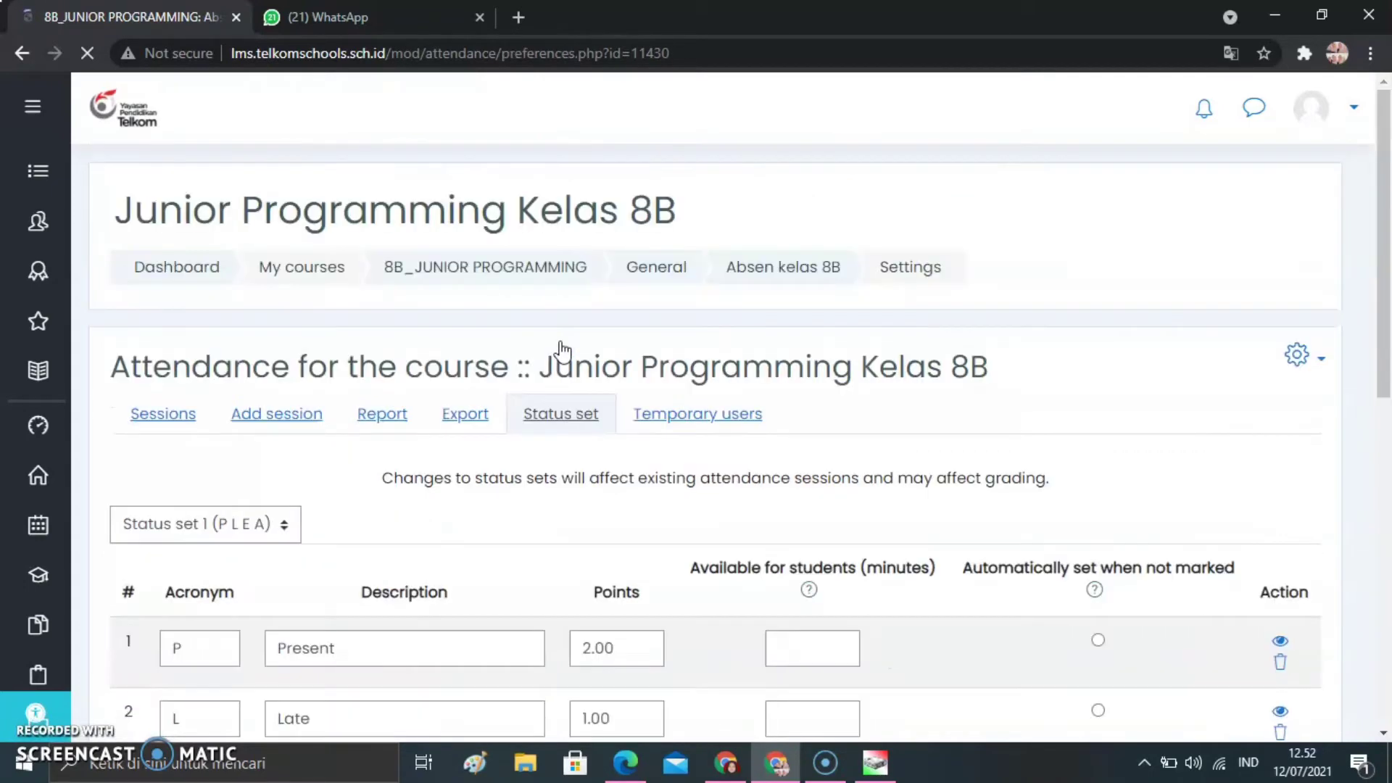
pyautogui.moveTo(1384, 288); pyautogui.dragTo(1387, 430)
pyautogui.click(229, 348)
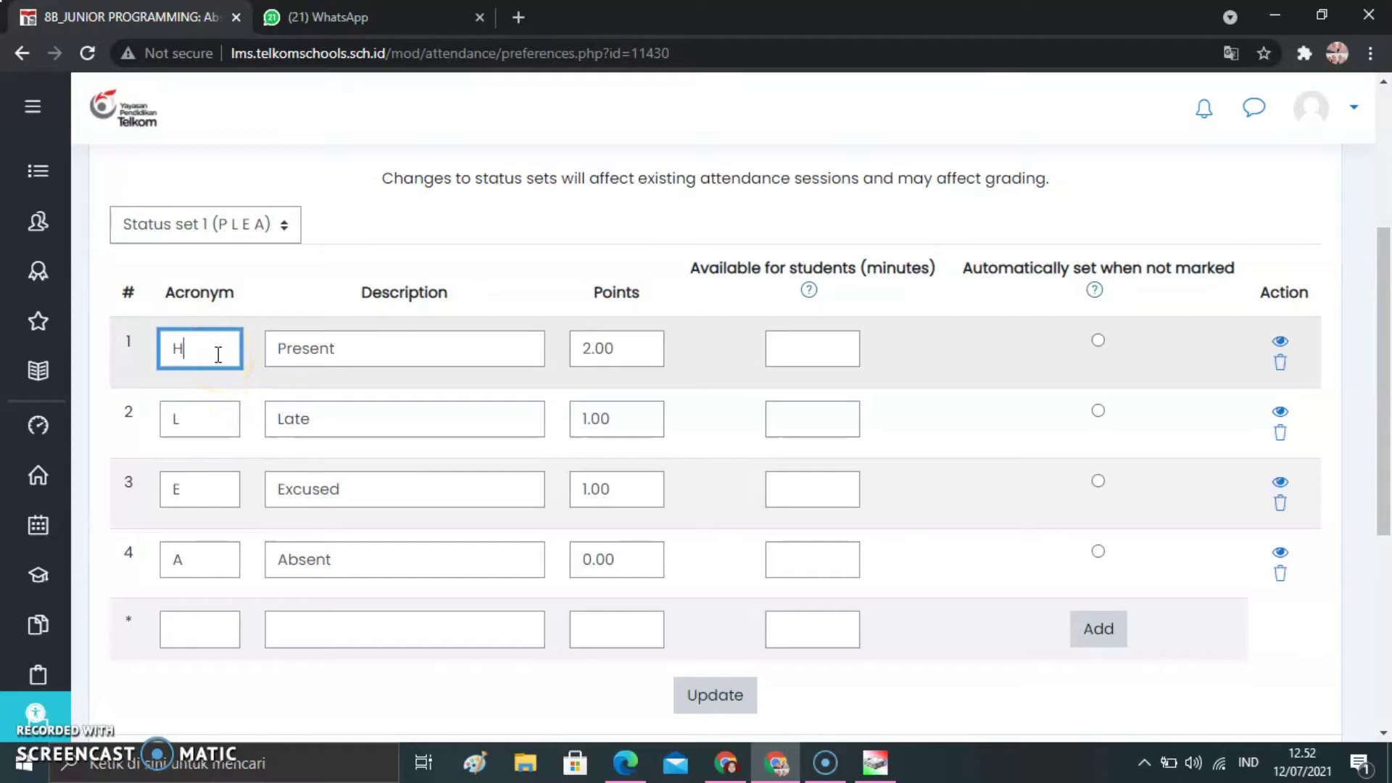
pyautogui.click(210, 412)
pyautogui.press('BackSpace')
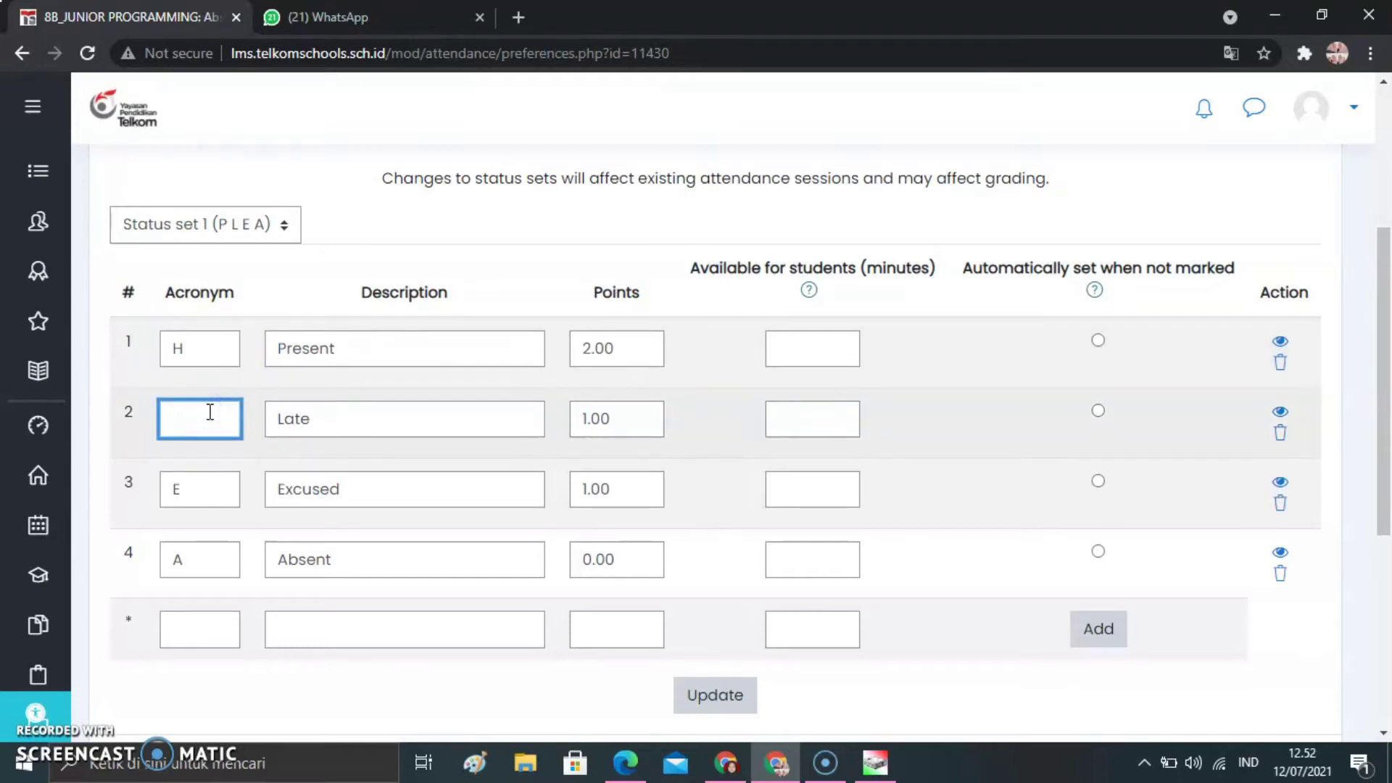
pyautogui.write('I')
pyautogui.click(196, 488)
pyautogui.press('BackSpace')
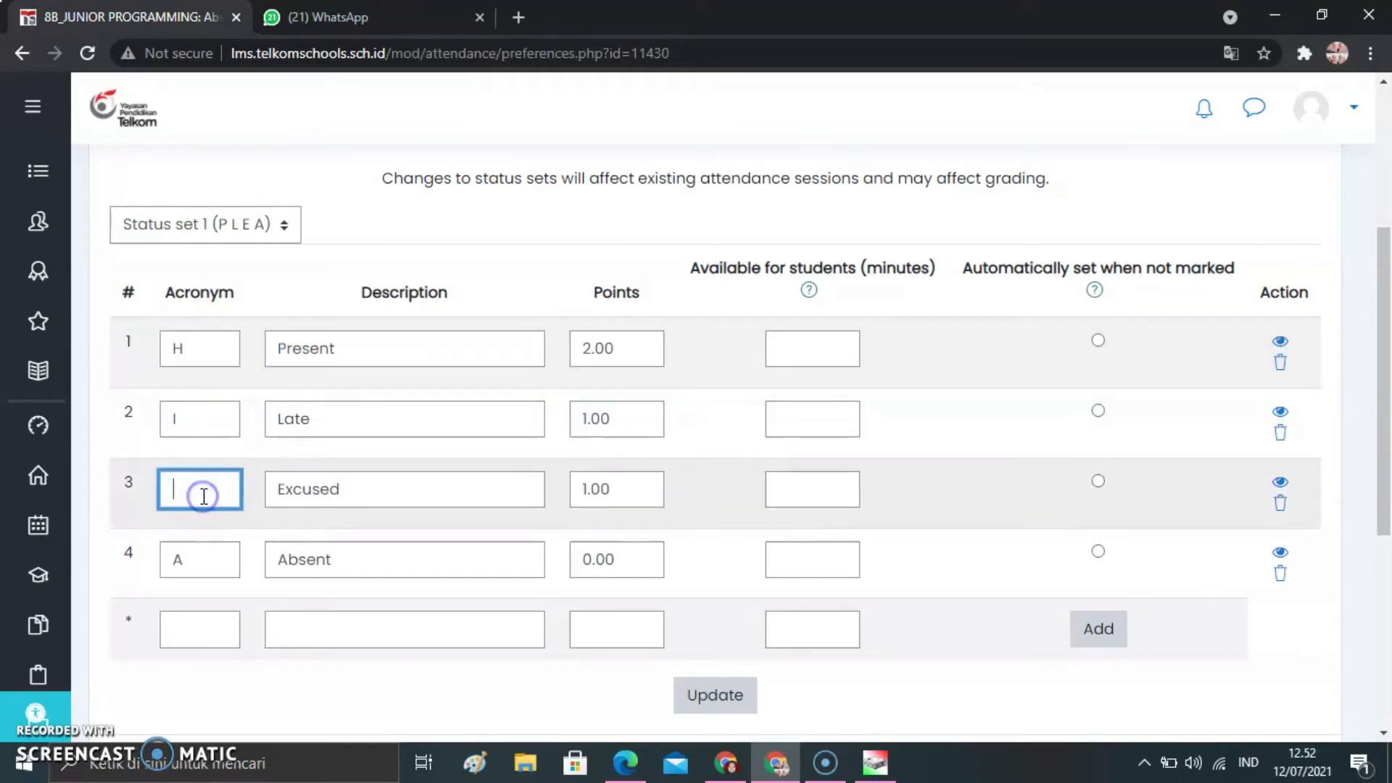
pyautogui.write('S')
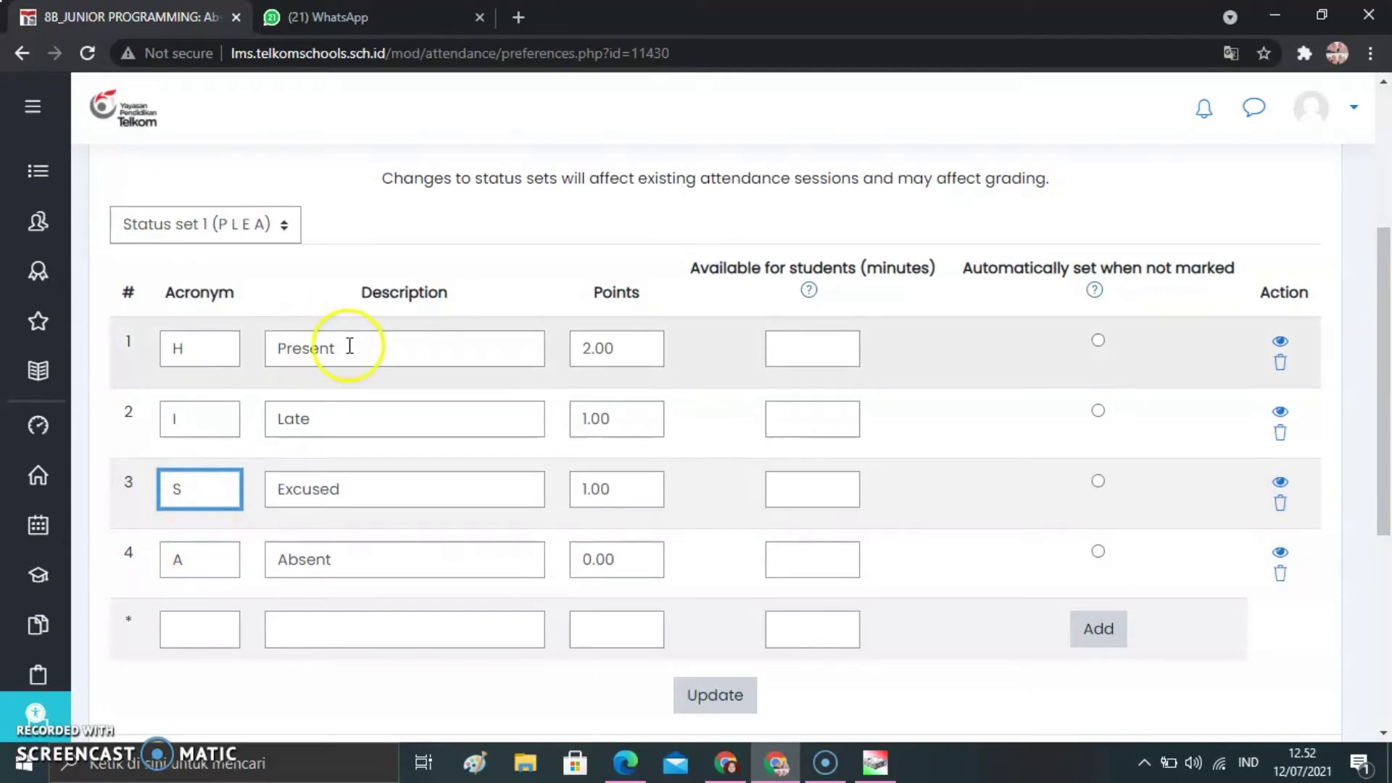
# Change the four status descriptions to Hadir, Izin, Sakit and Alpa, and update the status set
pyautogui.doubleClick(265, 348)
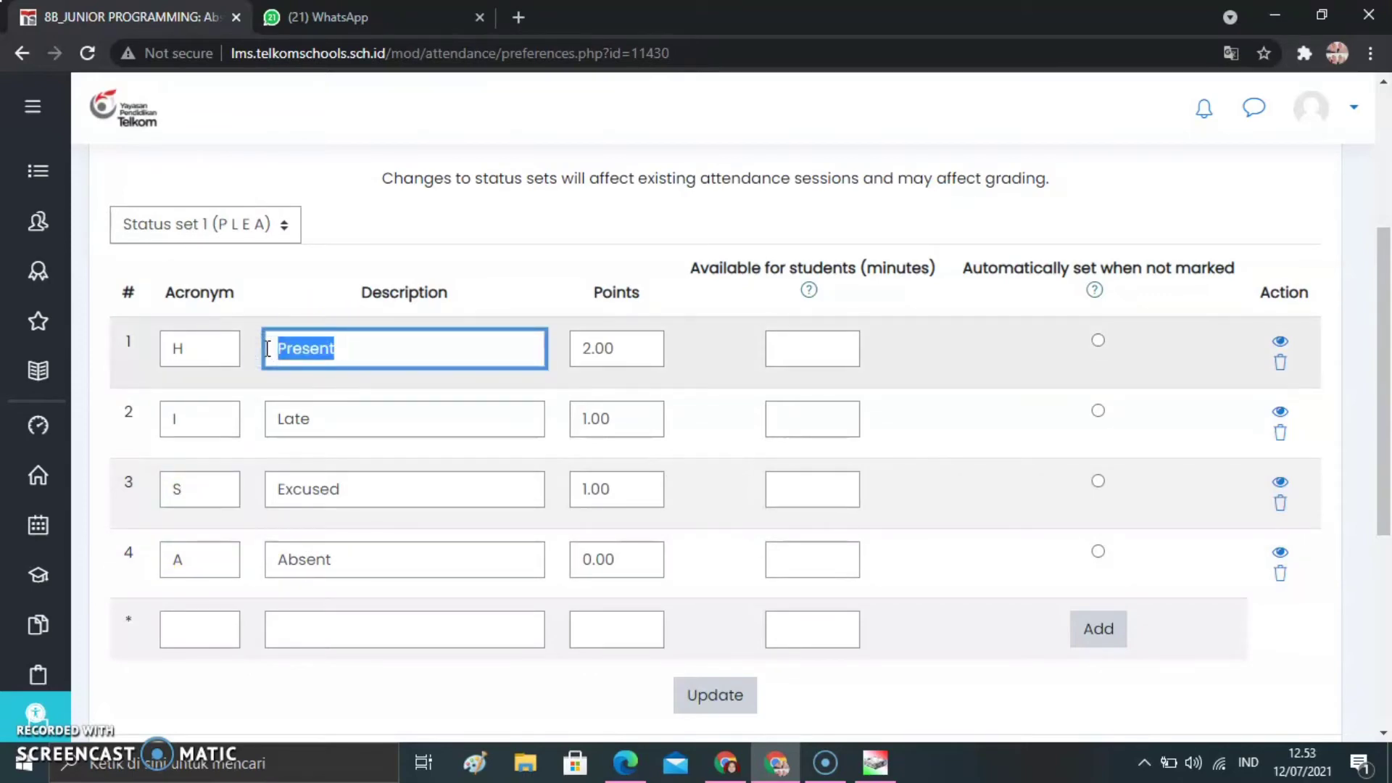
pyautogui.write('Hadir')
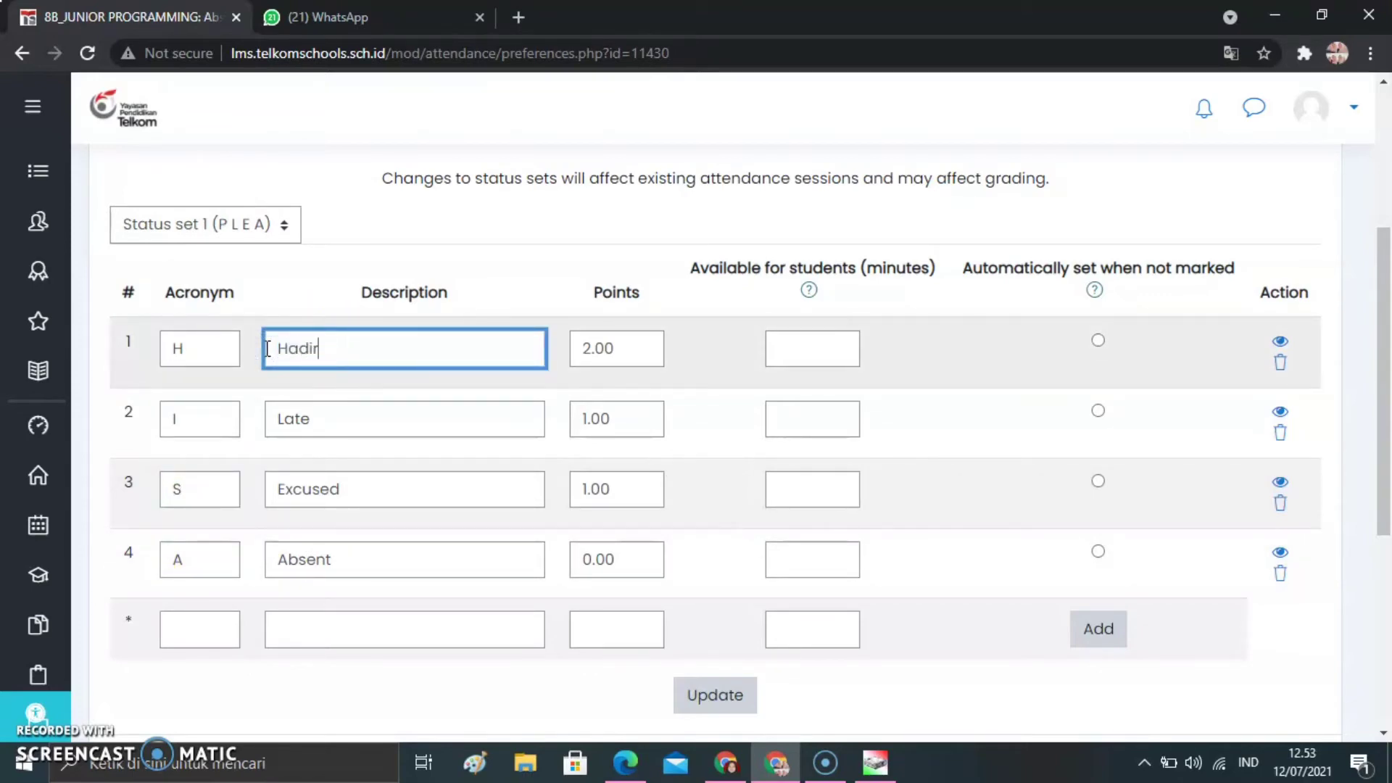
pyautogui.doubleClick(281, 419)
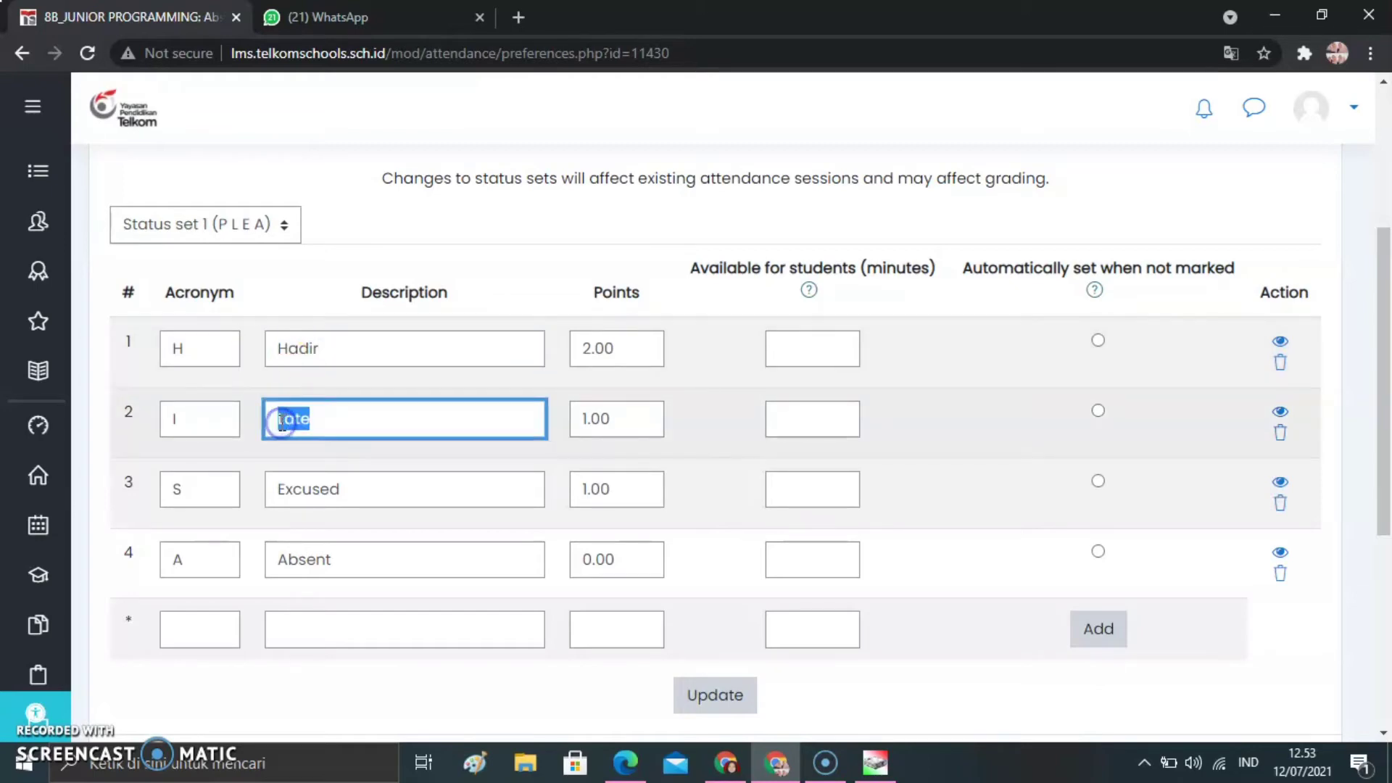
pyautogui.write('Izin')
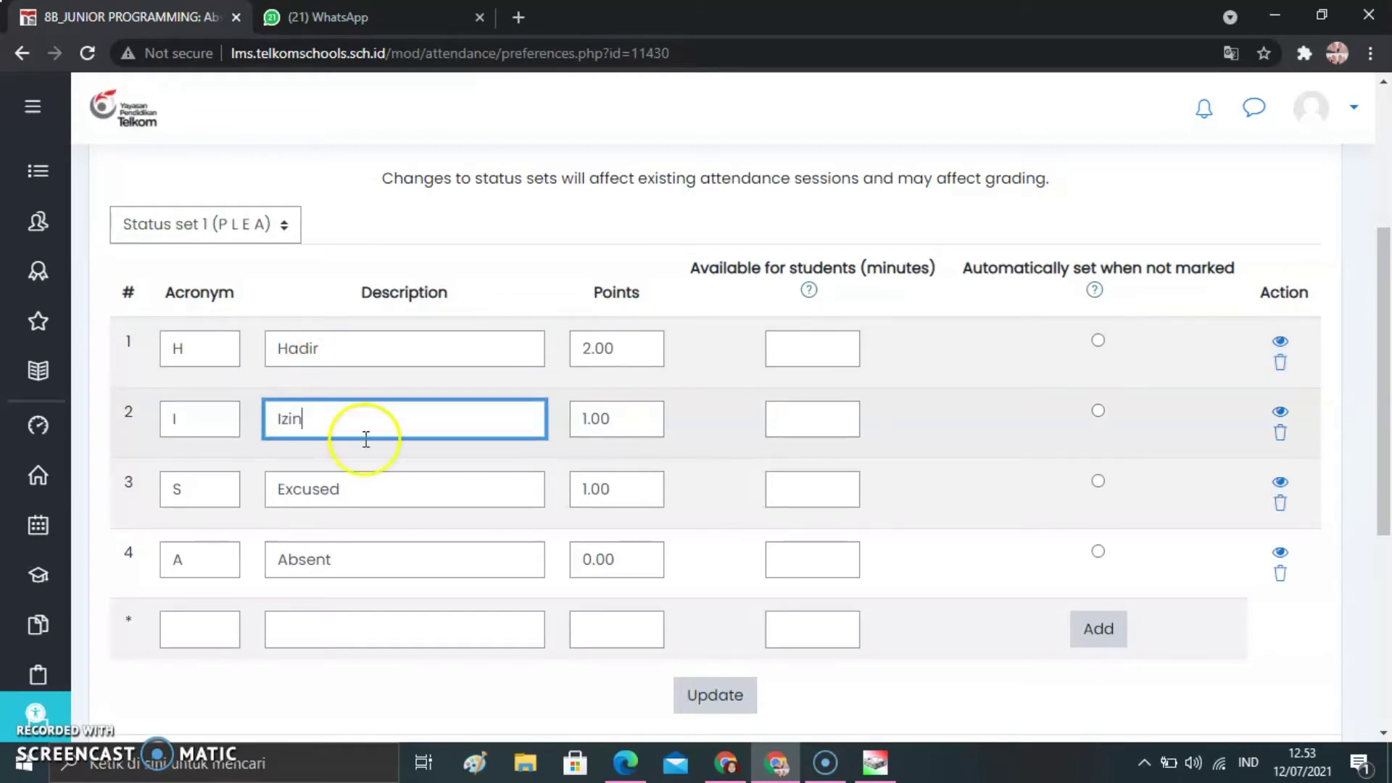
pyautogui.doubleClick(377, 486)
pyautogui.write('Sakit')
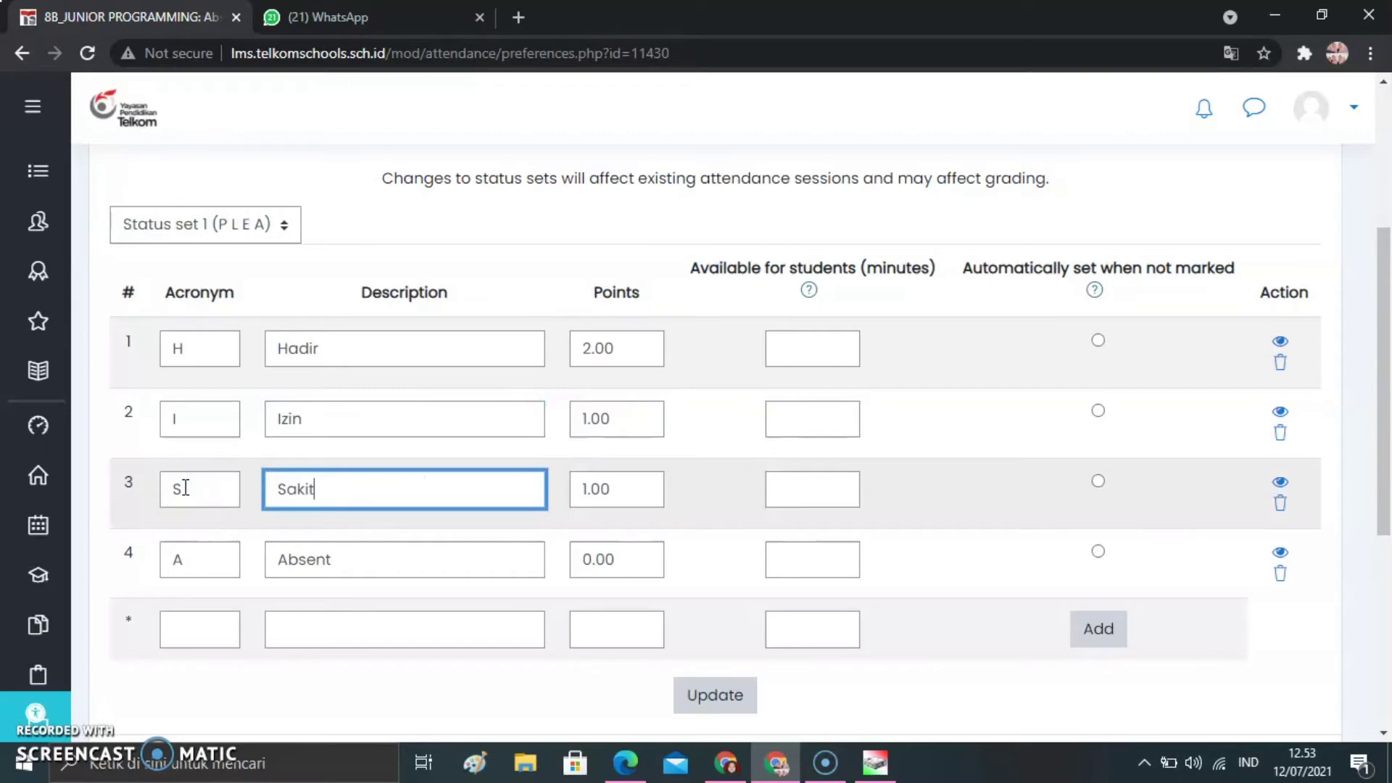
pyautogui.doubleClick(352, 559)
pyautogui.write('Alpa')
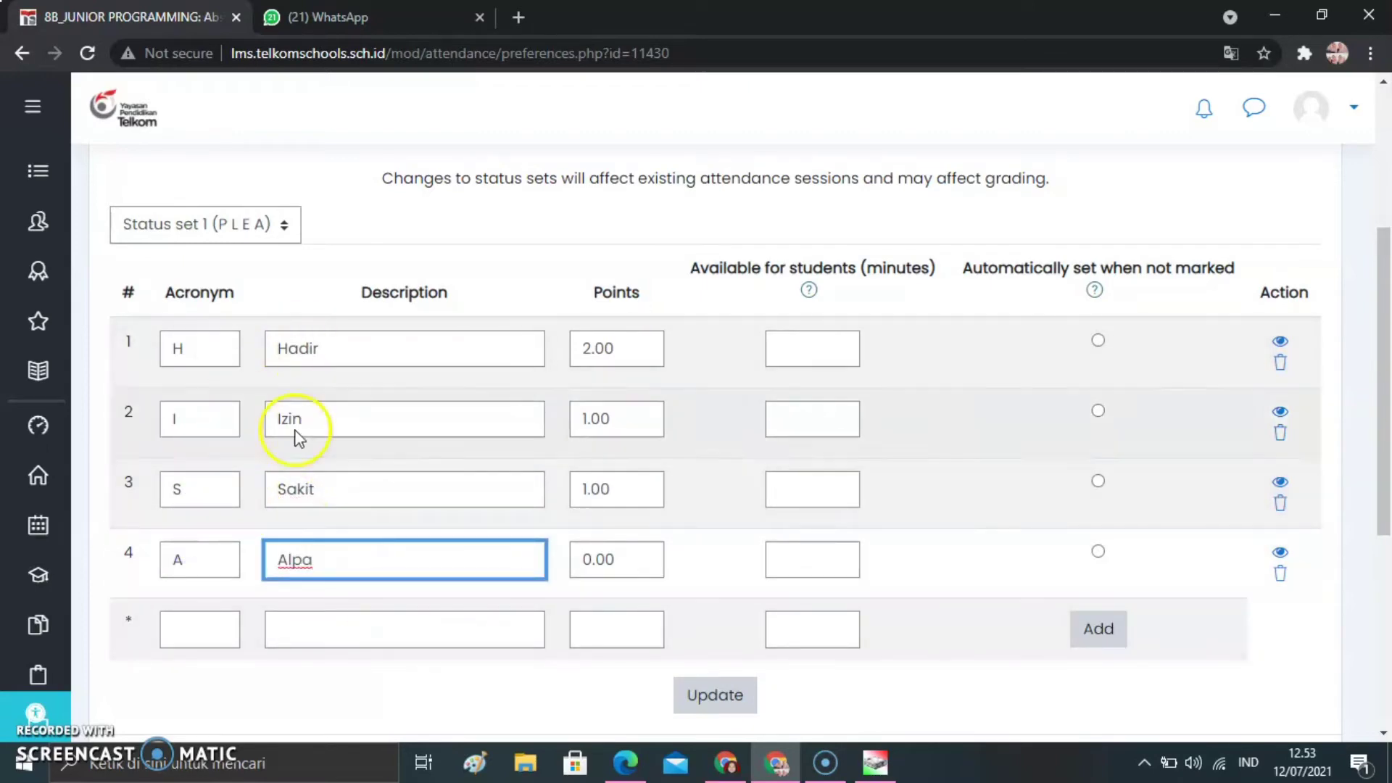
pyautogui.click(290, 293)
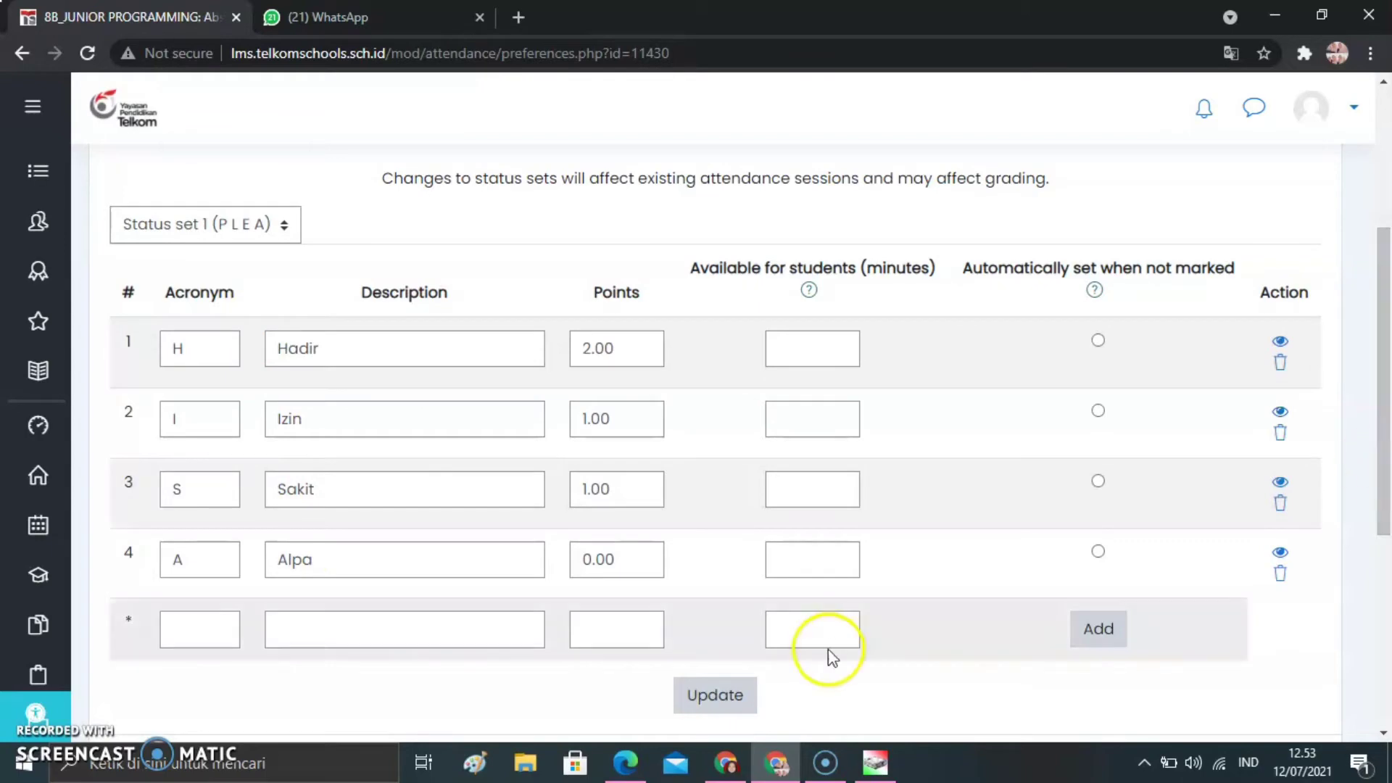
pyautogui.click(729, 698)
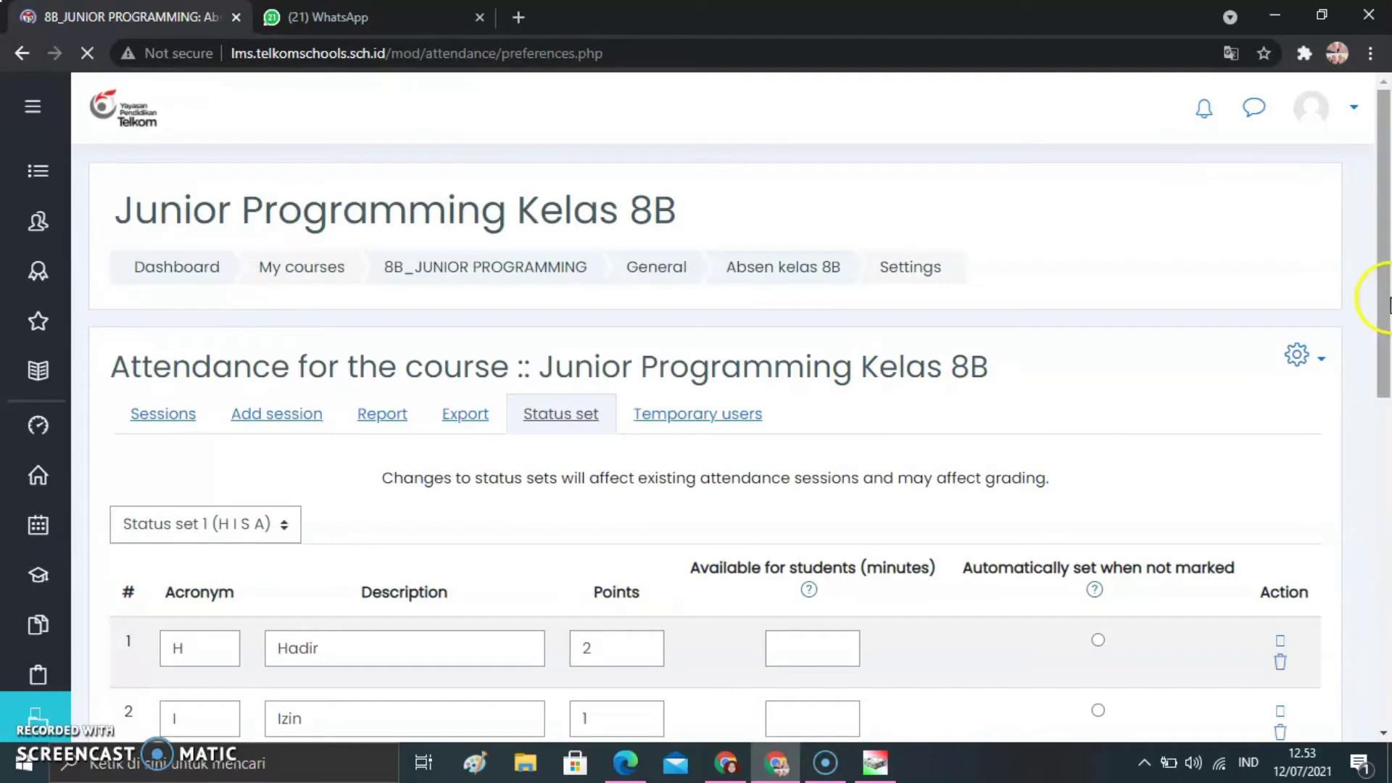
# Return to the Absen kelas 8B activity and review the dates and times in its session list
pyautogui.moveTo(1389, 304); pyautogui.dragTo(1374, 338)
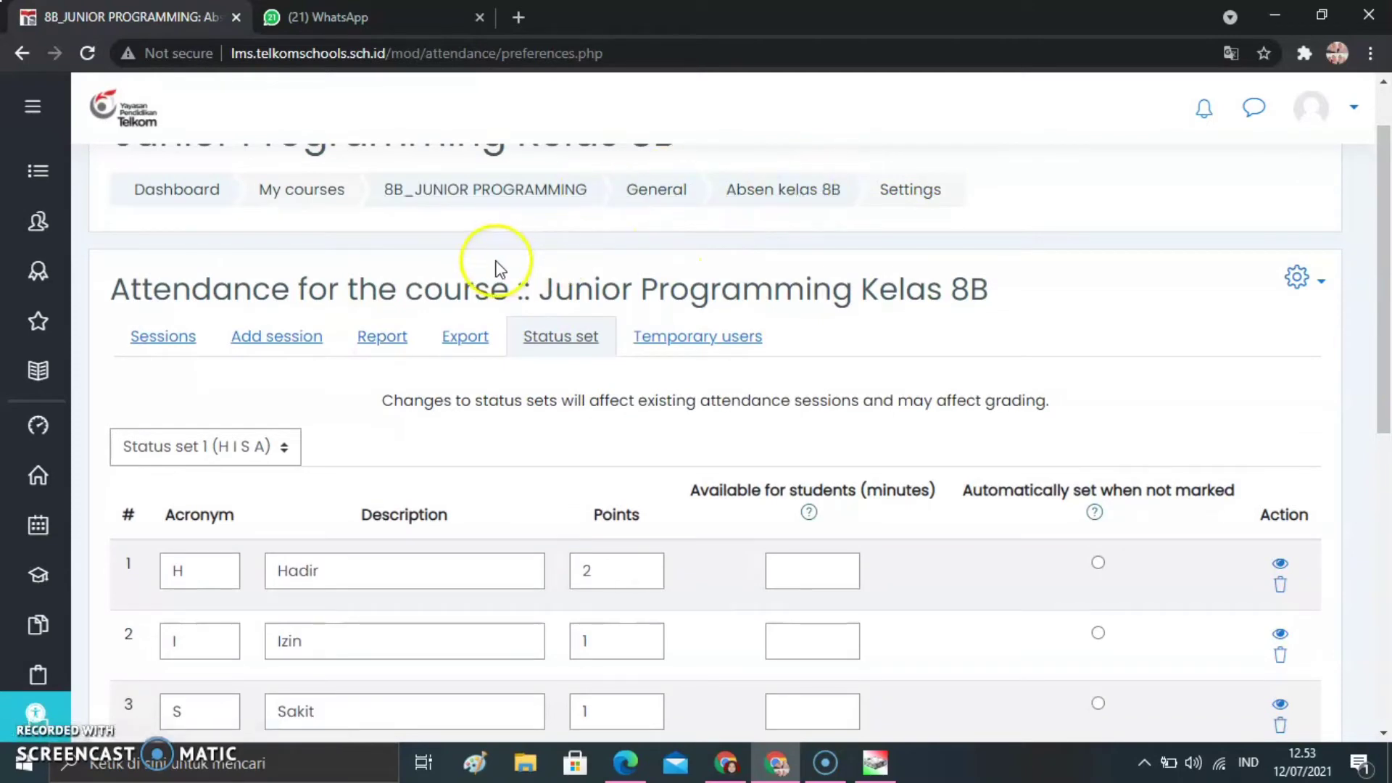
pyautogui.click(792, 208)
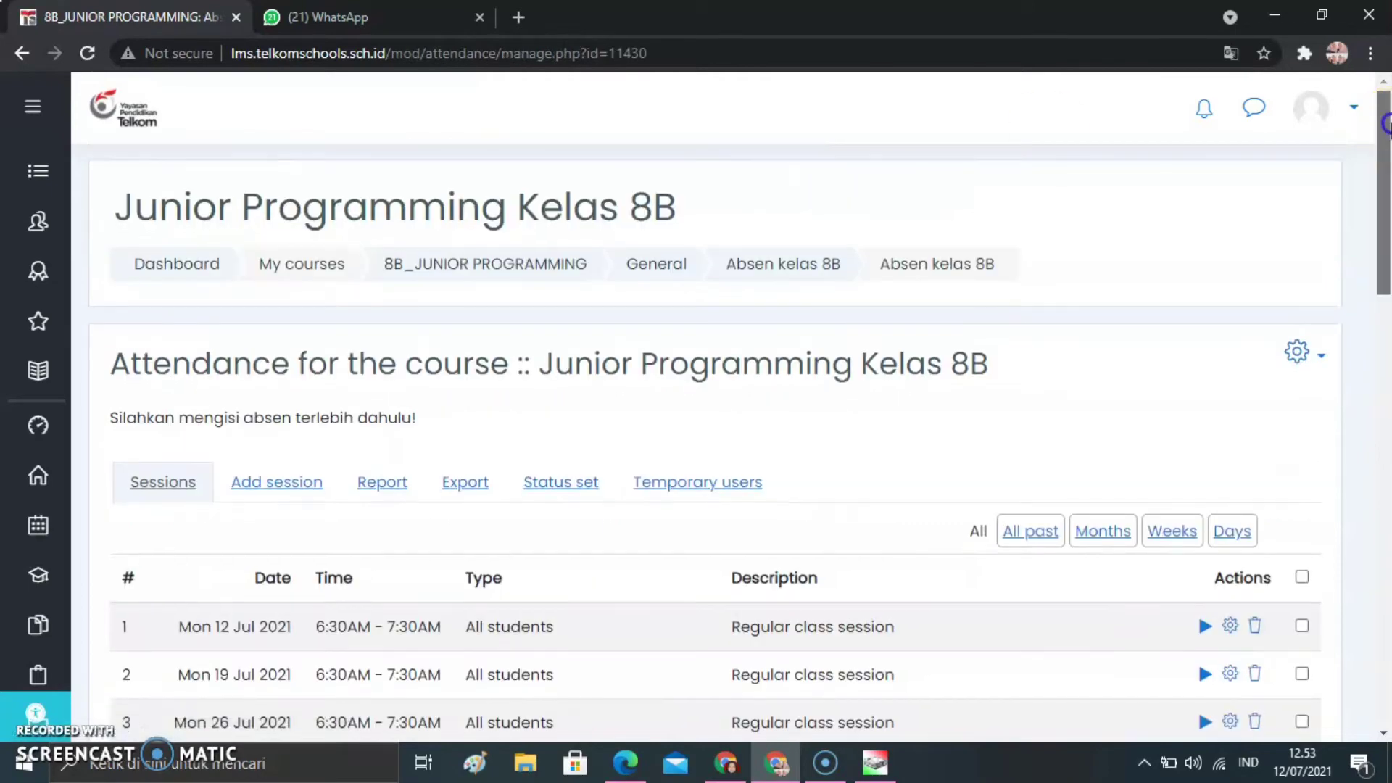
pyautogui.moveTo(1386, 123); pyautogui.dragTo(1387, 245)
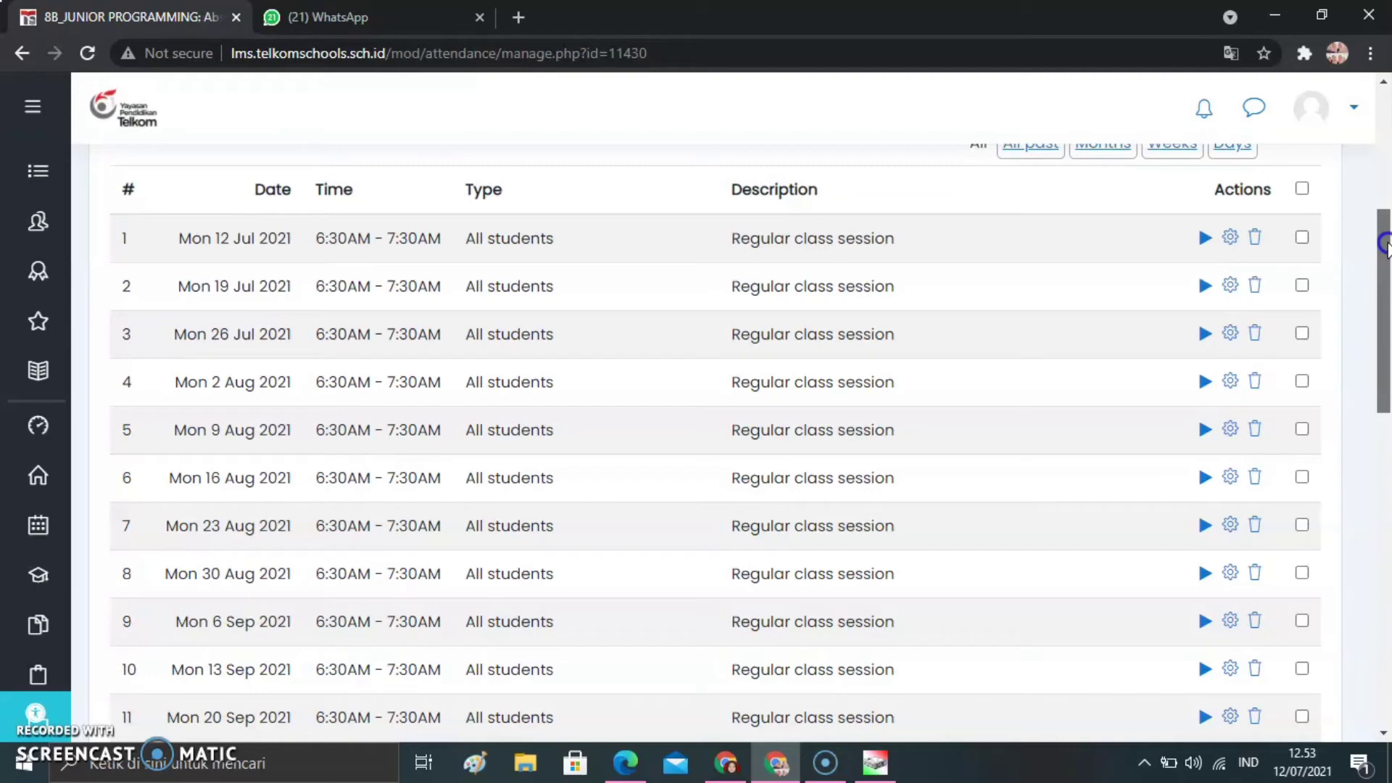
pyautogui.moveTo(1386, 245); pyautogui.dragTo(1386, 414)
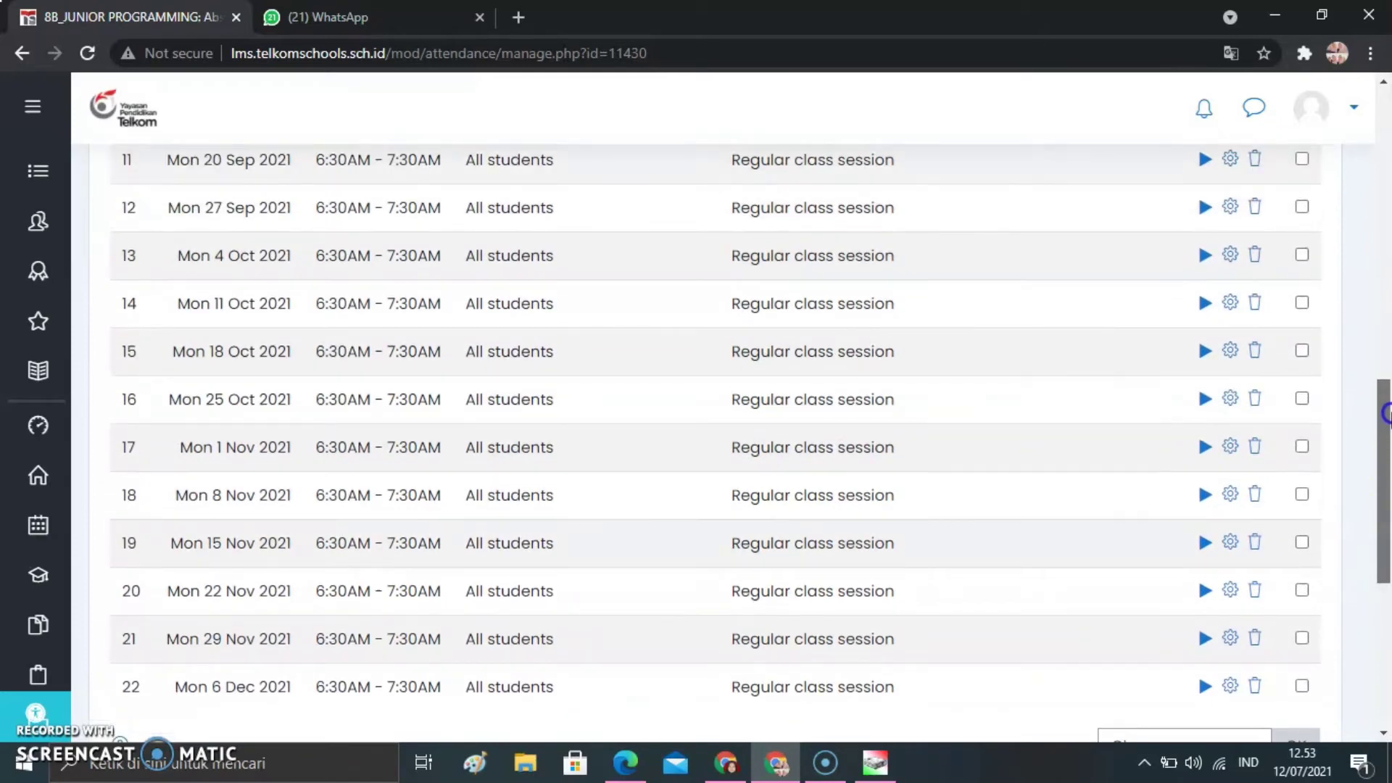
pyautogui.moveTo(1386, 413); pyautogui.dragTo(1387, 448)
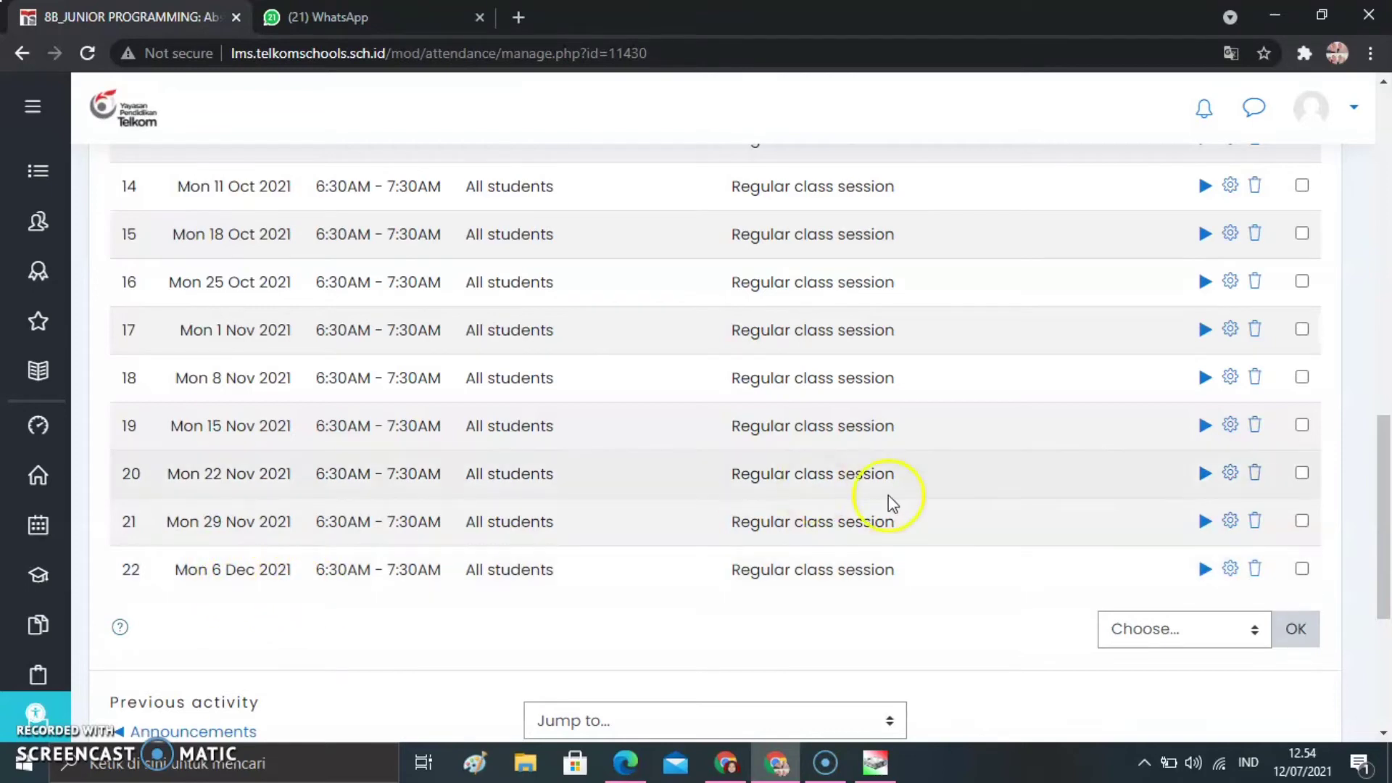
pyautogui.moveTo(1378, 457); pyautogui.dragTo(1378, 236)
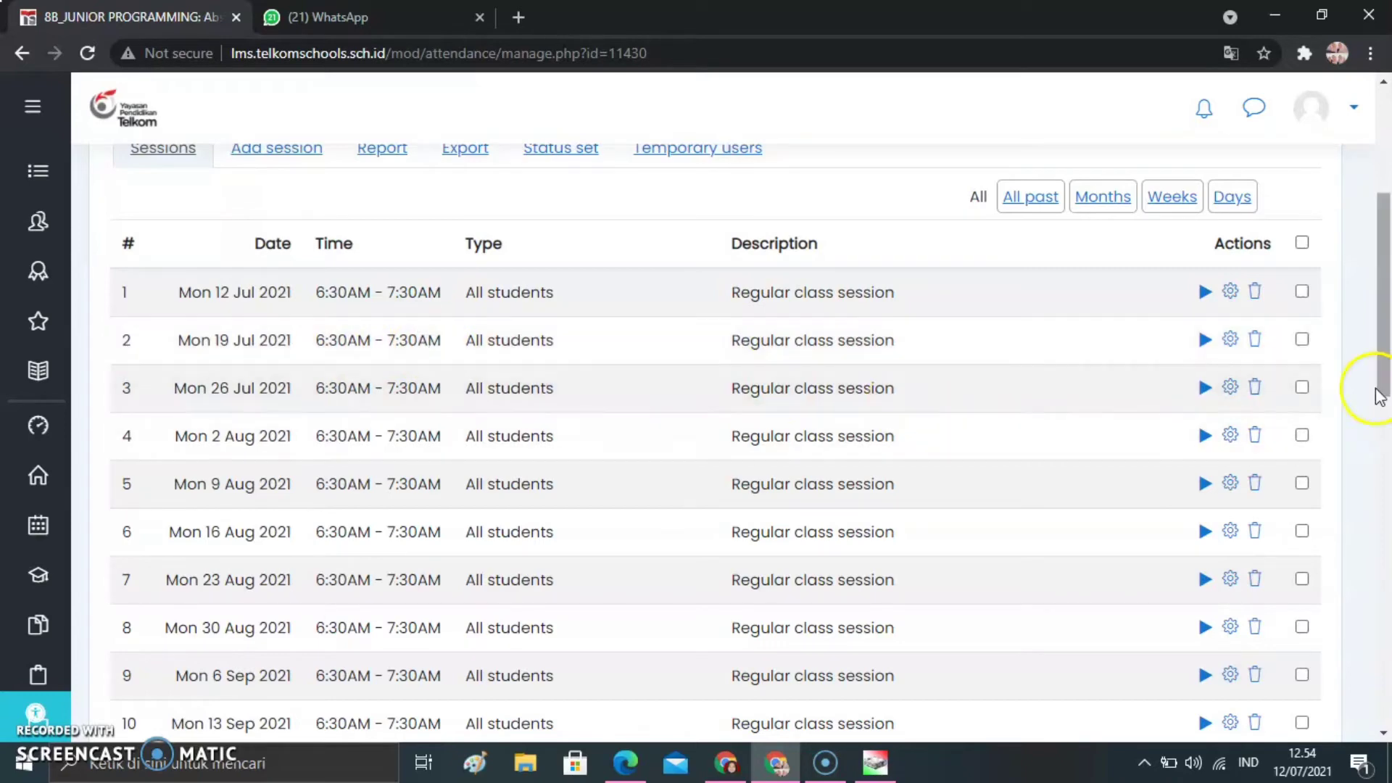
pyautogui.moveTo(1376, 379); pyautogui.dragTo(1378, 299)
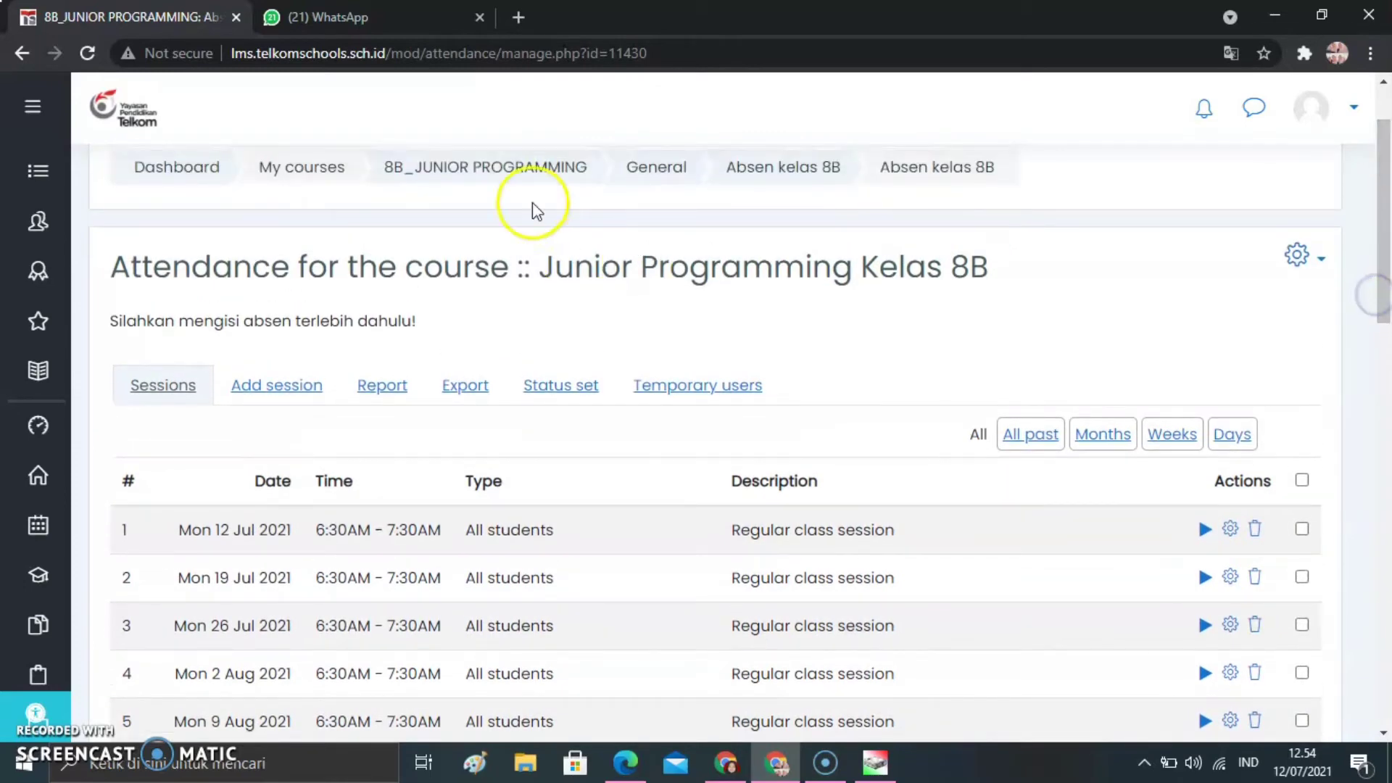
# Return to the Junior Programming Kelas 8B course page and rename the Topic 1 section to PERTEMUAN 1
pyautogui.click(560, 176)
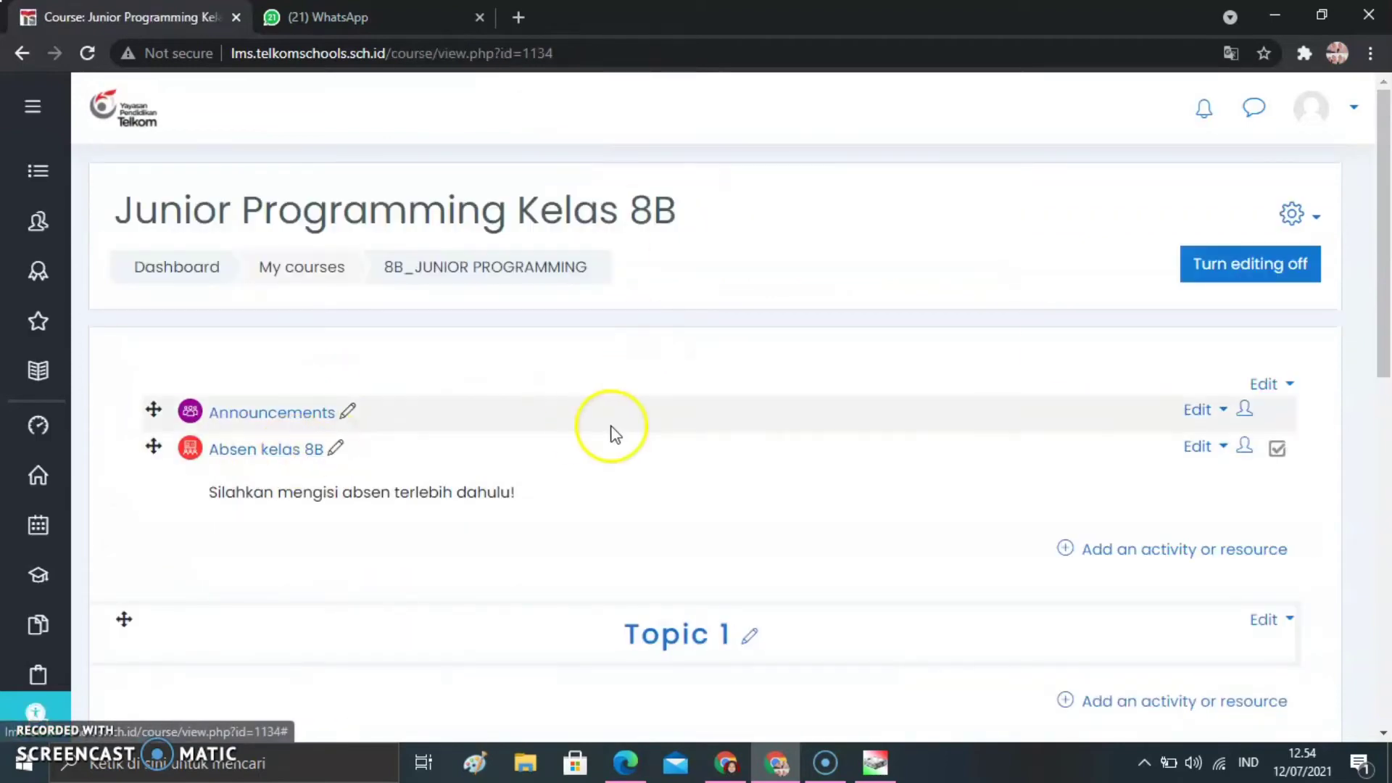
pyautogui.moveTo(1386, 321); pyautogui.dragTo(1388, 381)
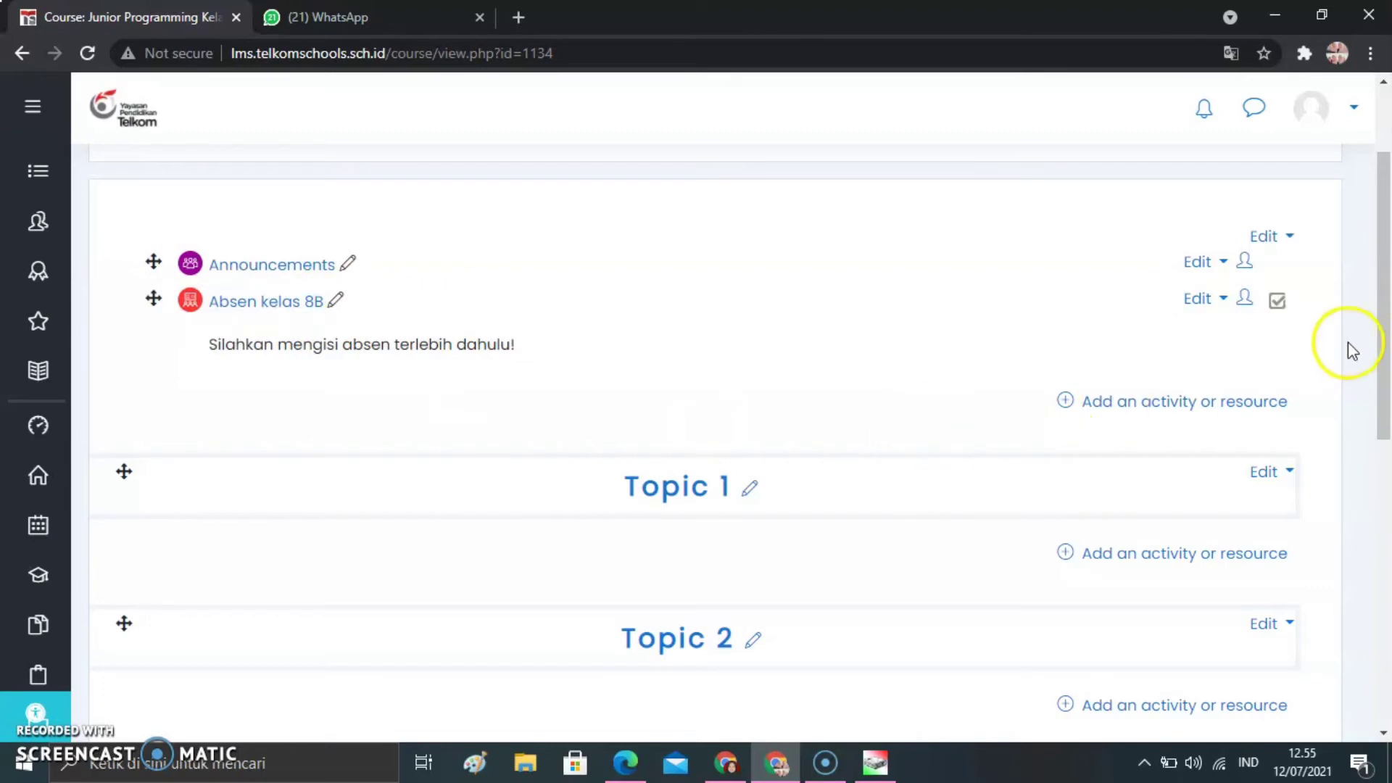
pyautogui.moveTo(1385, 367); pyautogui.dragTo(1386, 397)
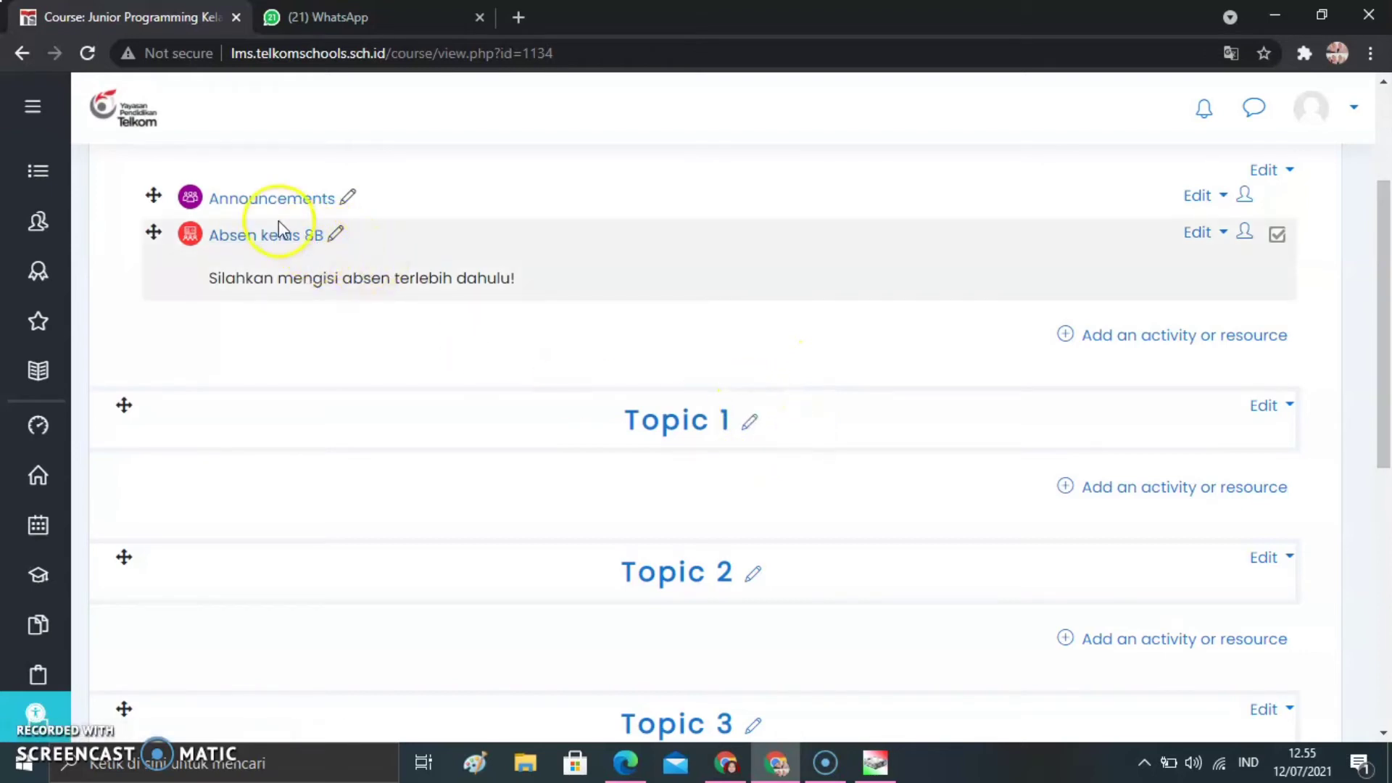
pyautogui.click(438, 260)
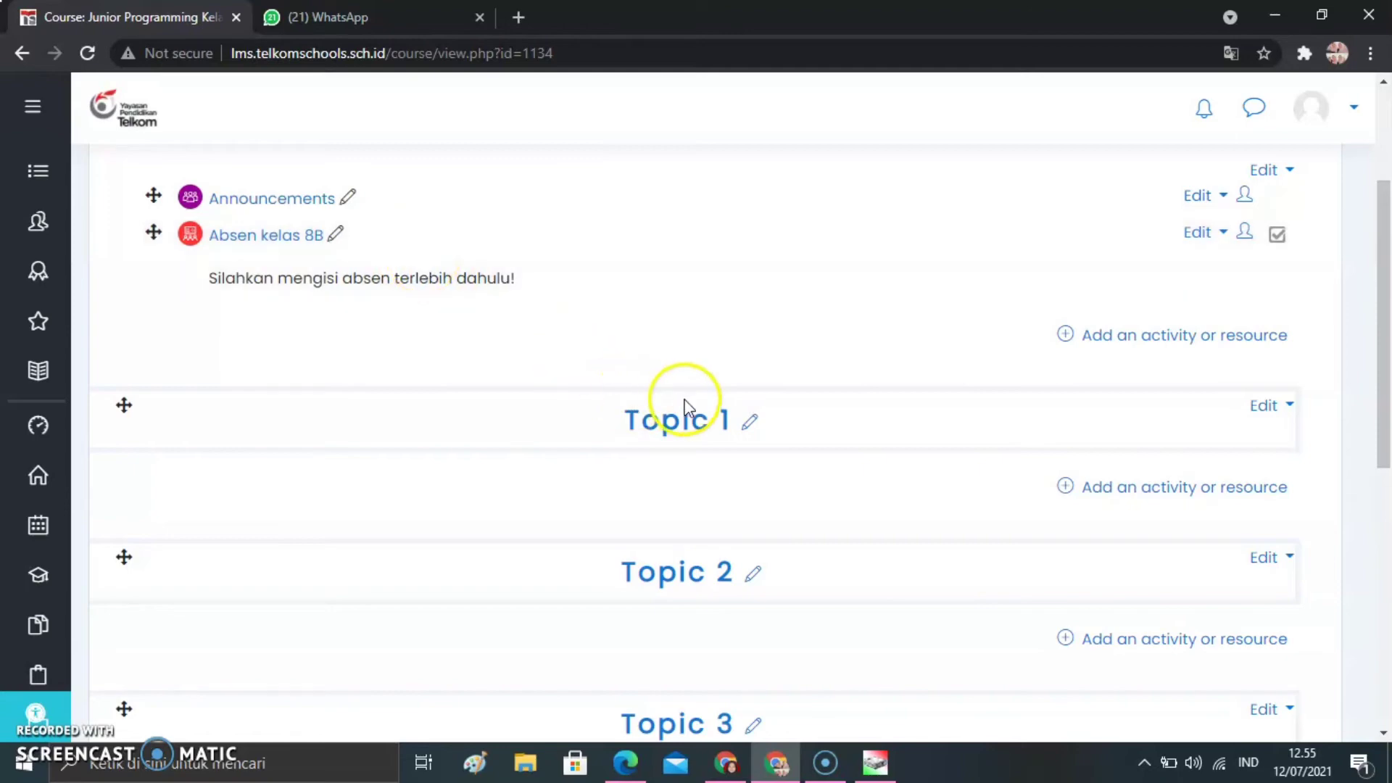
pyautogui.click(750, 422)
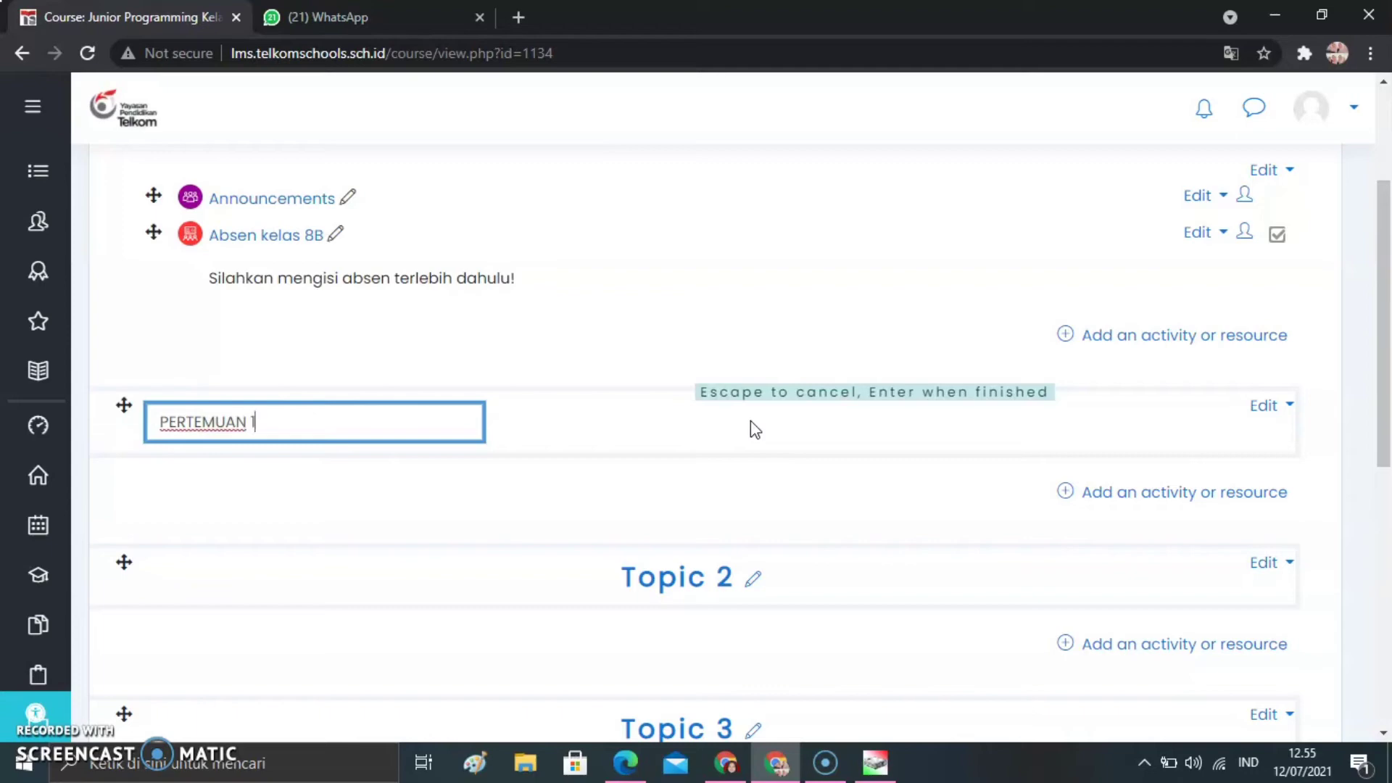
pyautogui.press('Return')
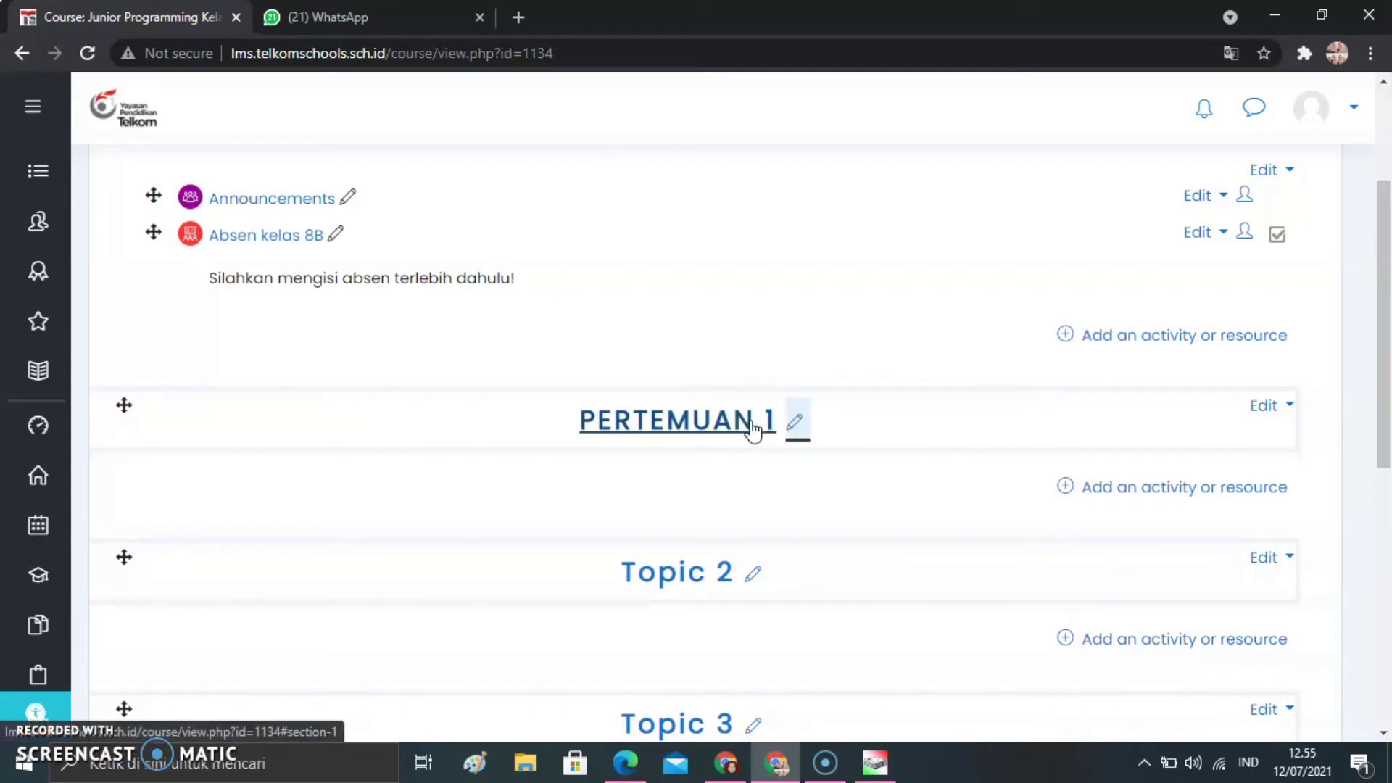
pyautogui.click(795, 422)
pyautogui.click(368, 419)
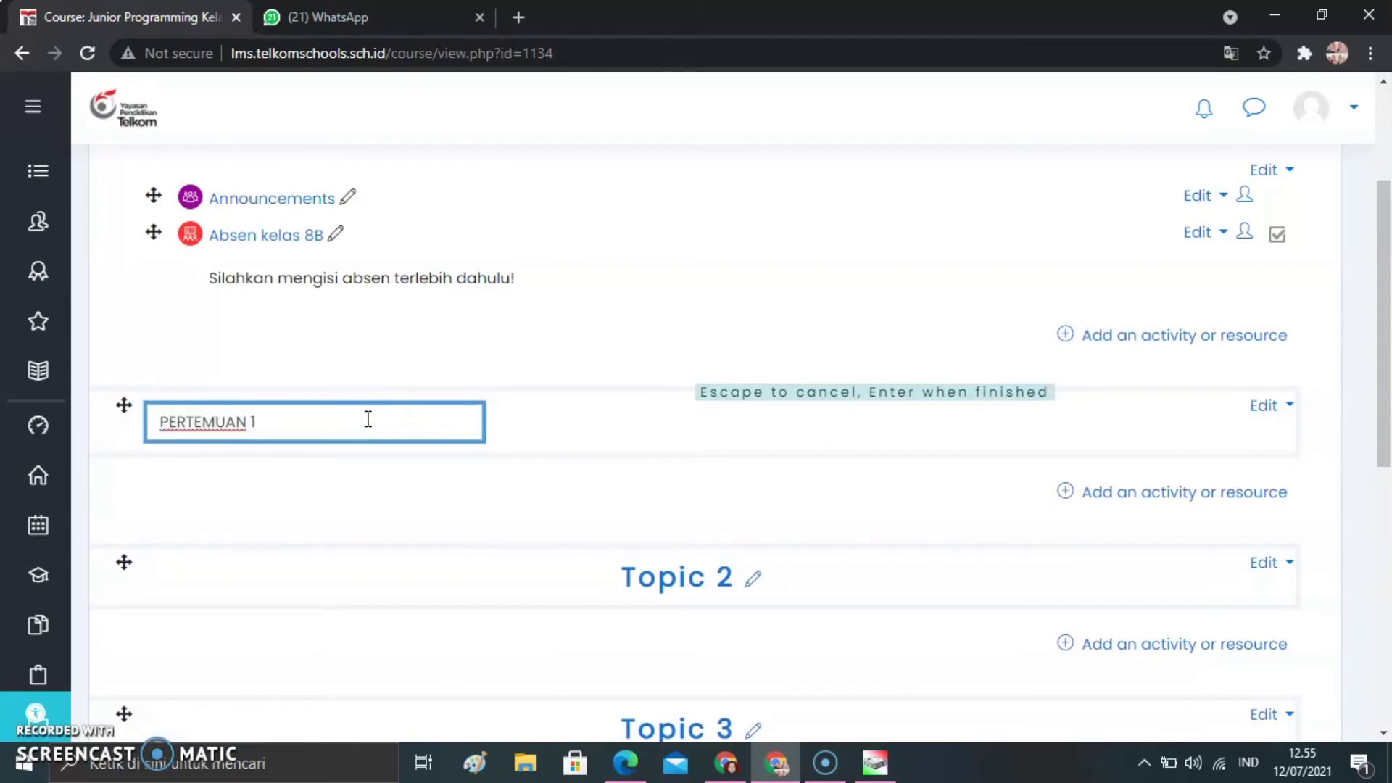
pyautogui.press('Return')
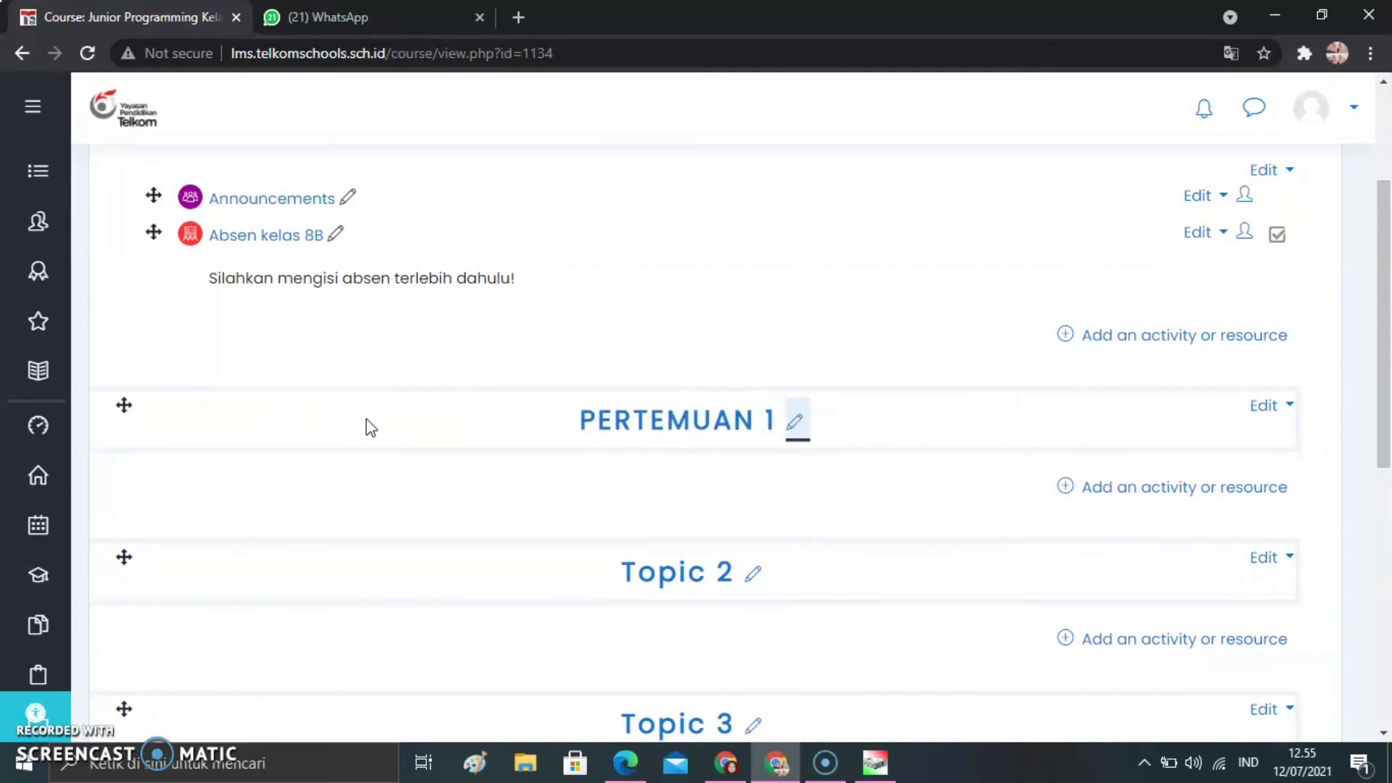
pyautogui.click(918, 374)
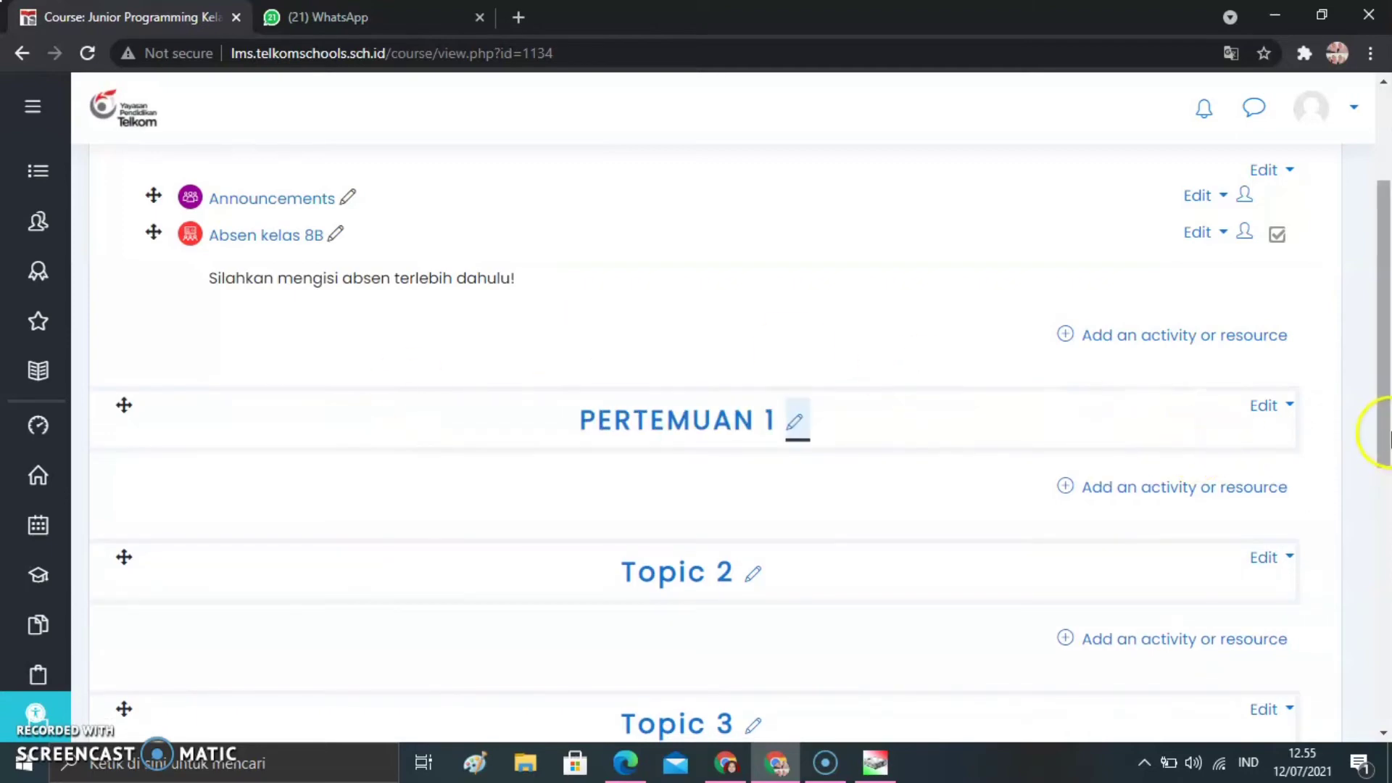
# Add an Attendance activity to the PERTEMUAN 1 section and name it Absen kelas 8B
pyautogui.scroll(-1, 1380, 444)
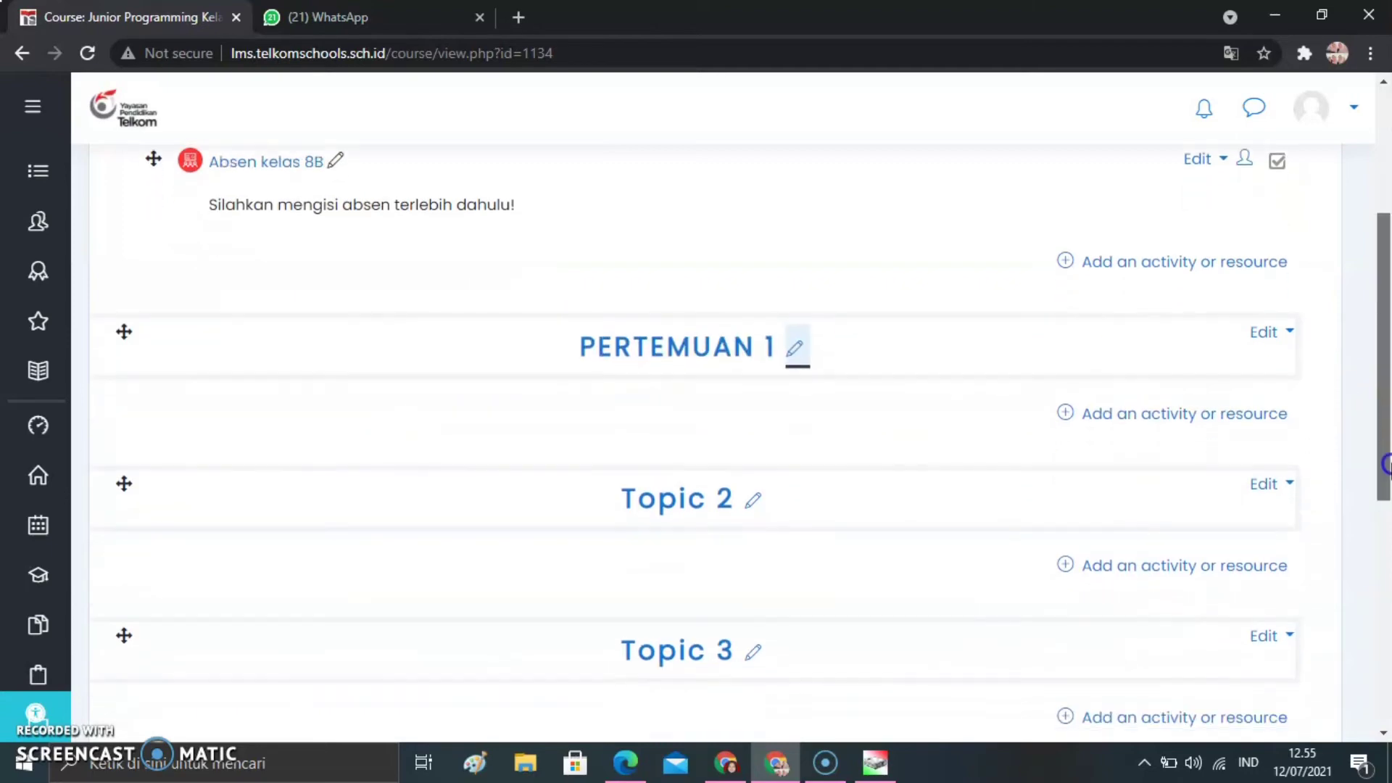
pyautogui.click(1157, 413)
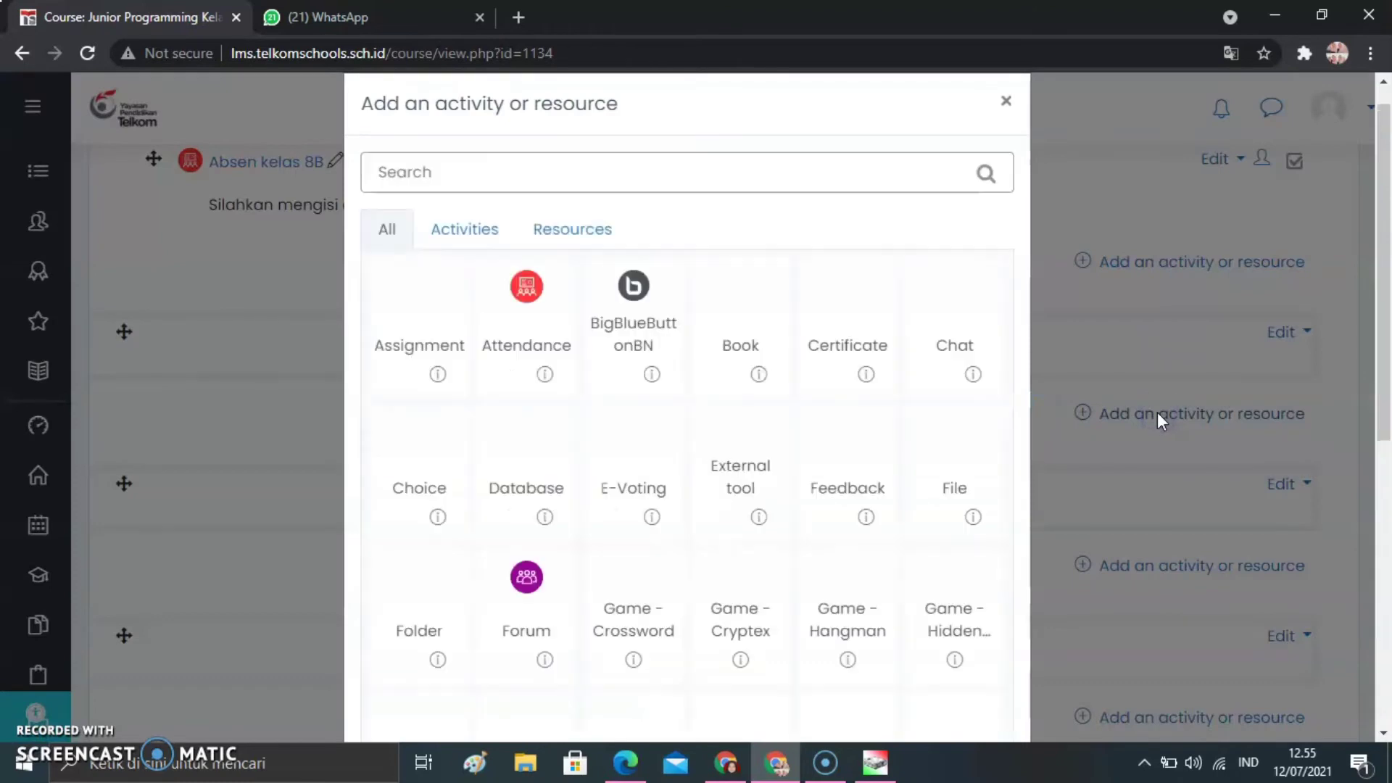
pyautogui.click(517, 321)
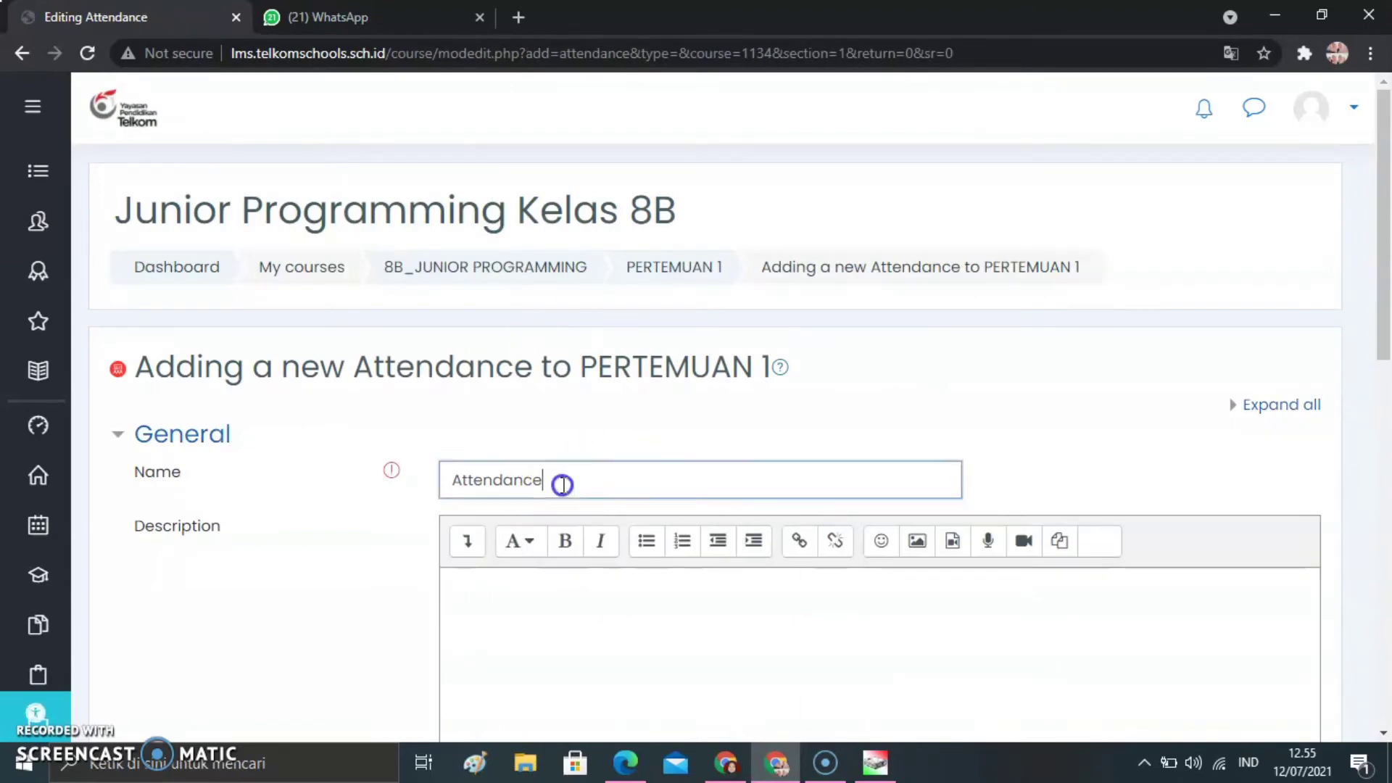
pyautogui.doubleClick(559, 480)
pyautogui.write('Absen')
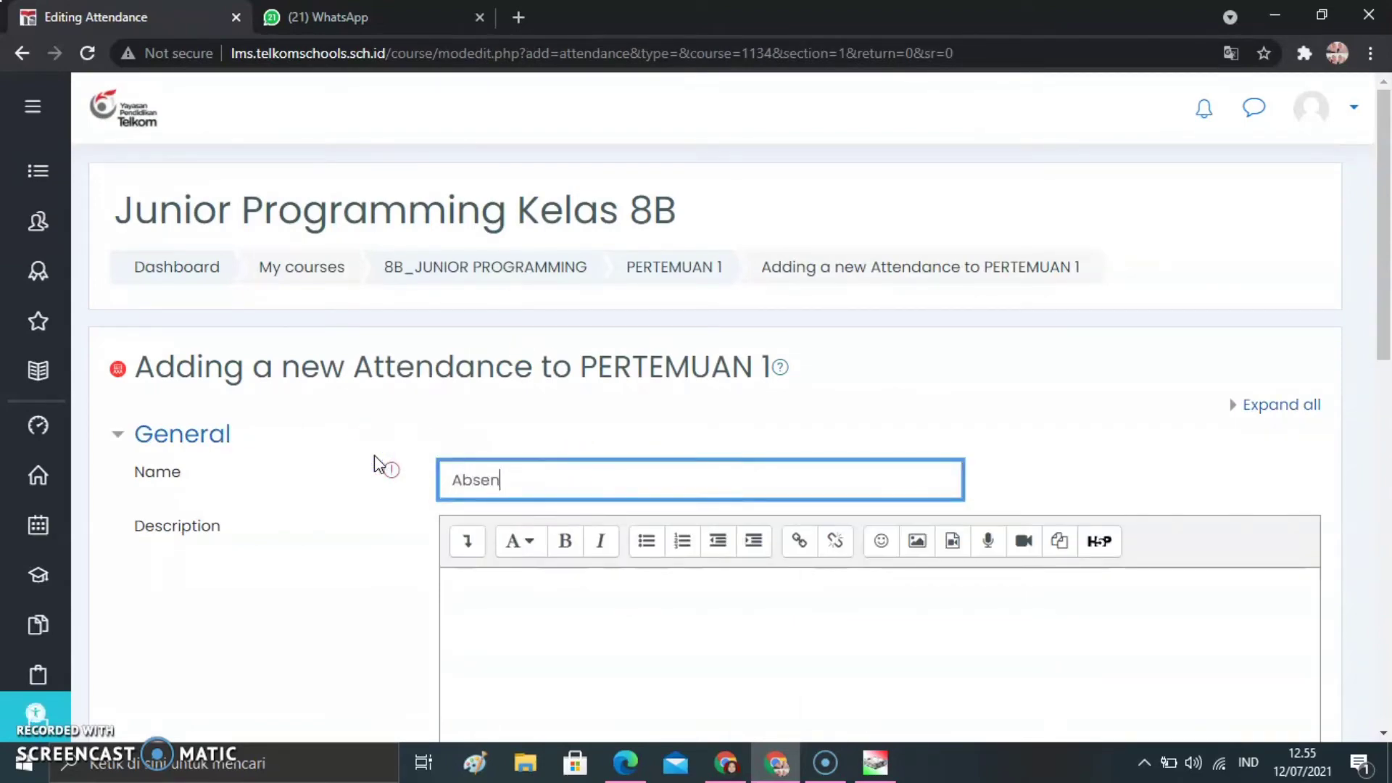
pyautogui.write(' kelas 8B')
# Enter "Silahkan mengisi absen terlebih dahulu!" as the attendance activity's description
pyautogui.moveTo(1386, 353); pyautogui.dragTo(1388, 382)
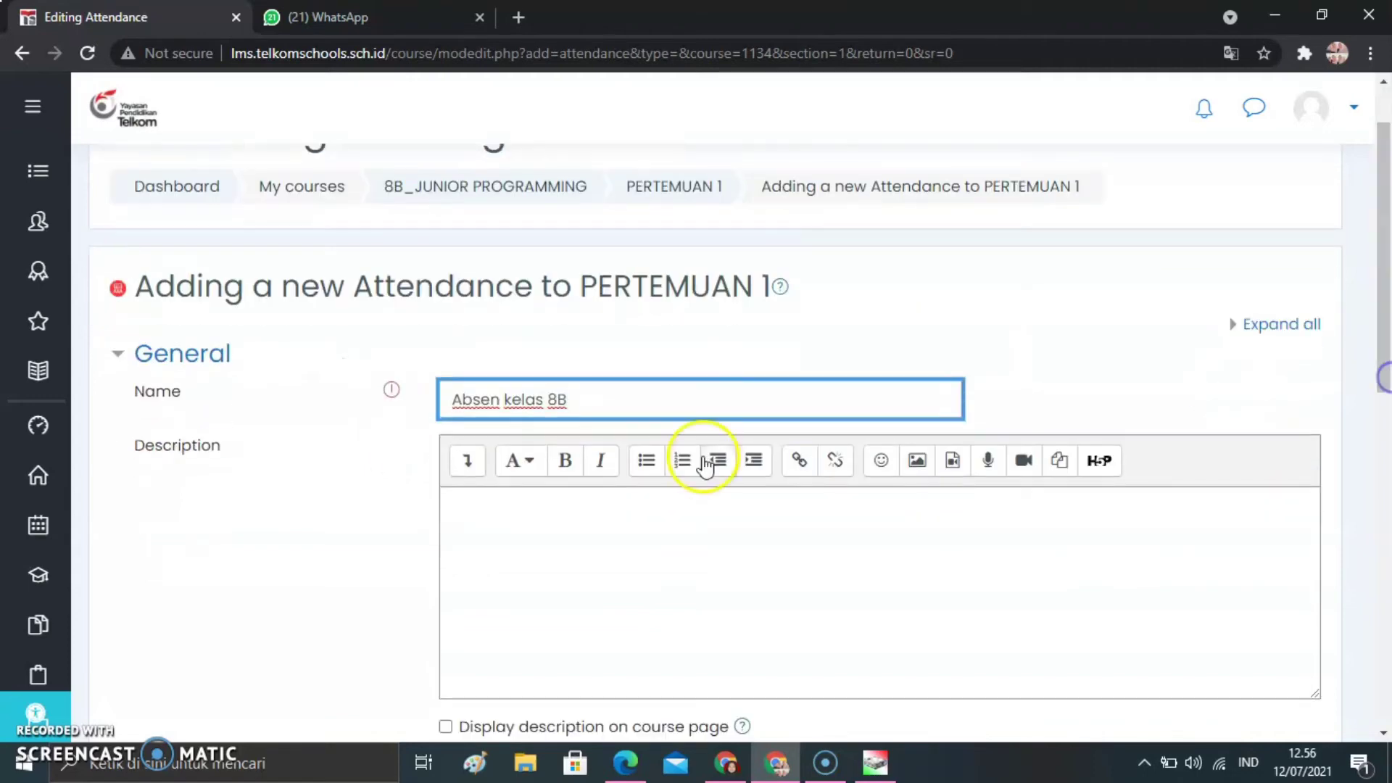
pyautogui.click(677, 490)
pyautogui.write('Sila')
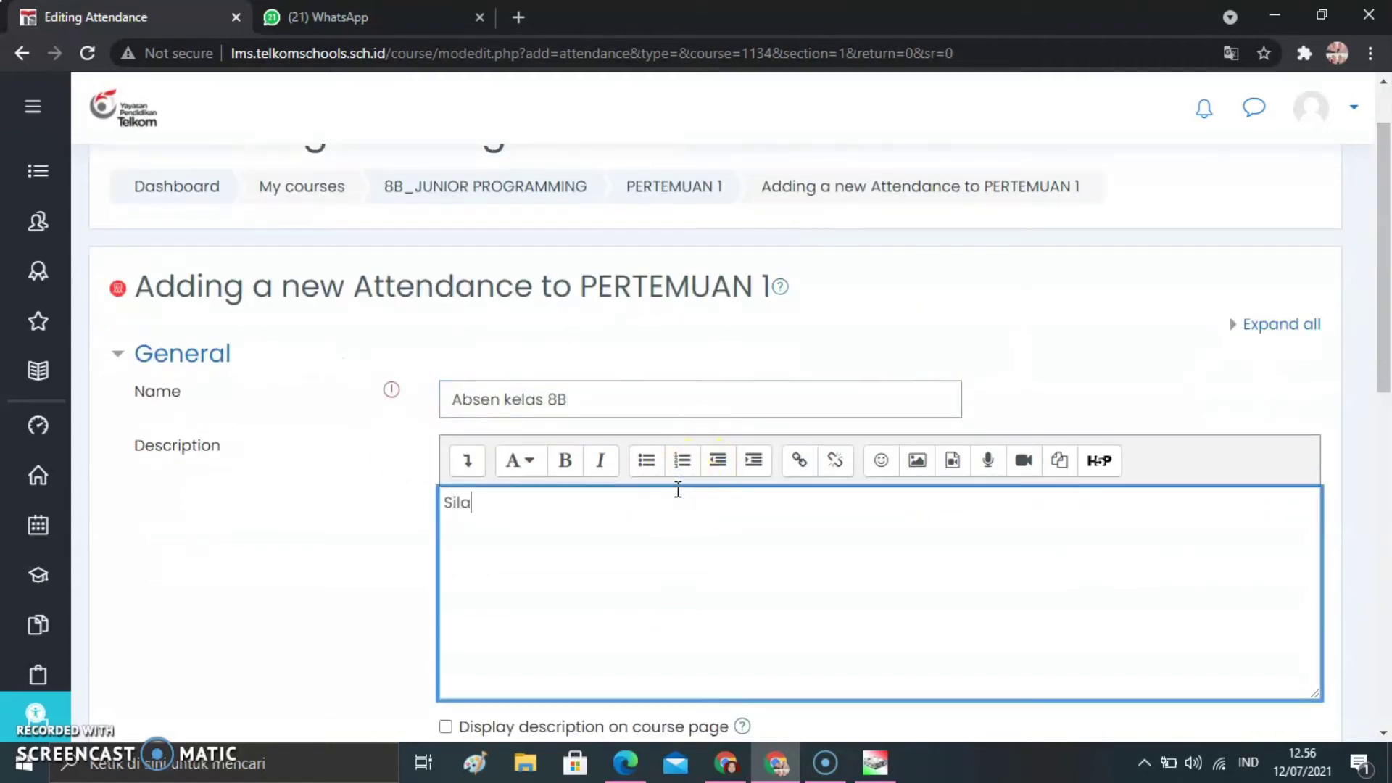
pyautogui.write('hkan mengisi')
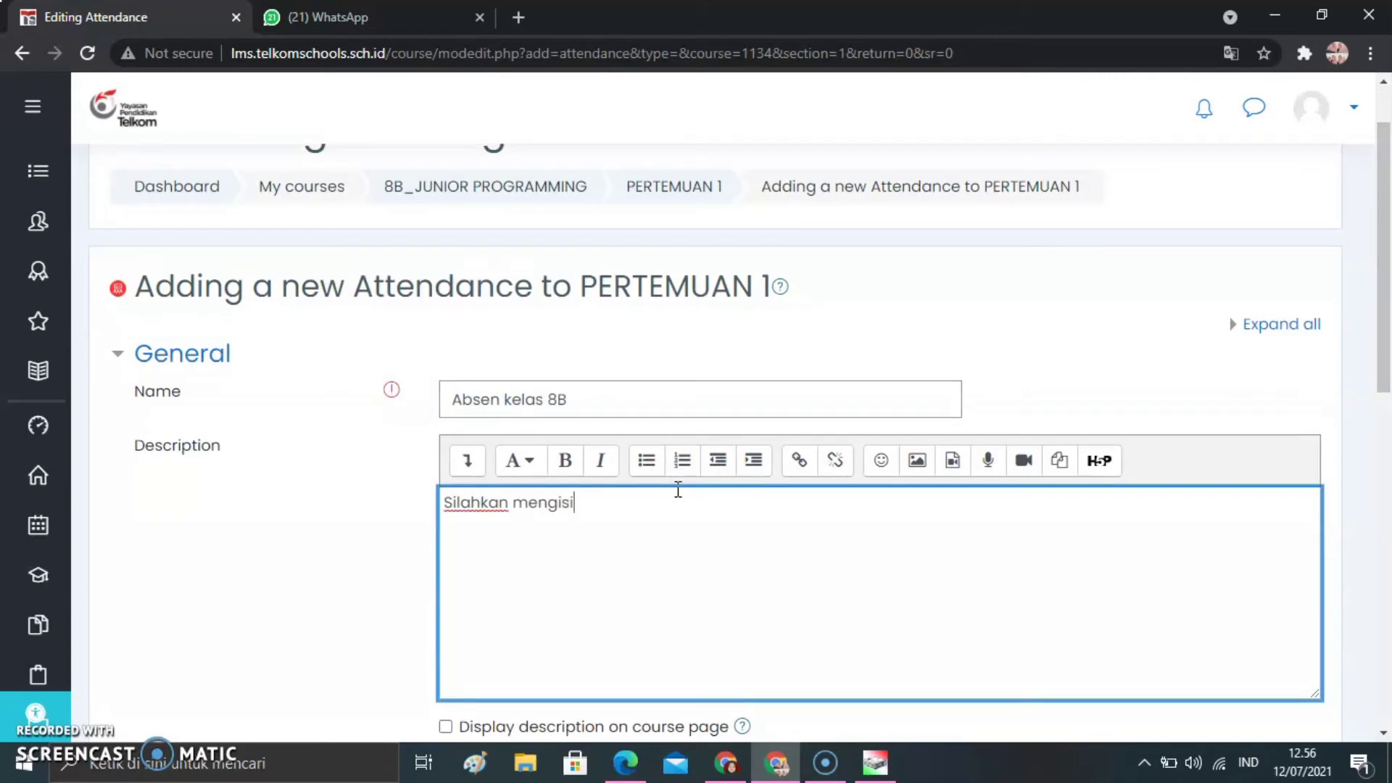
pyautogui.write(' absen tera')
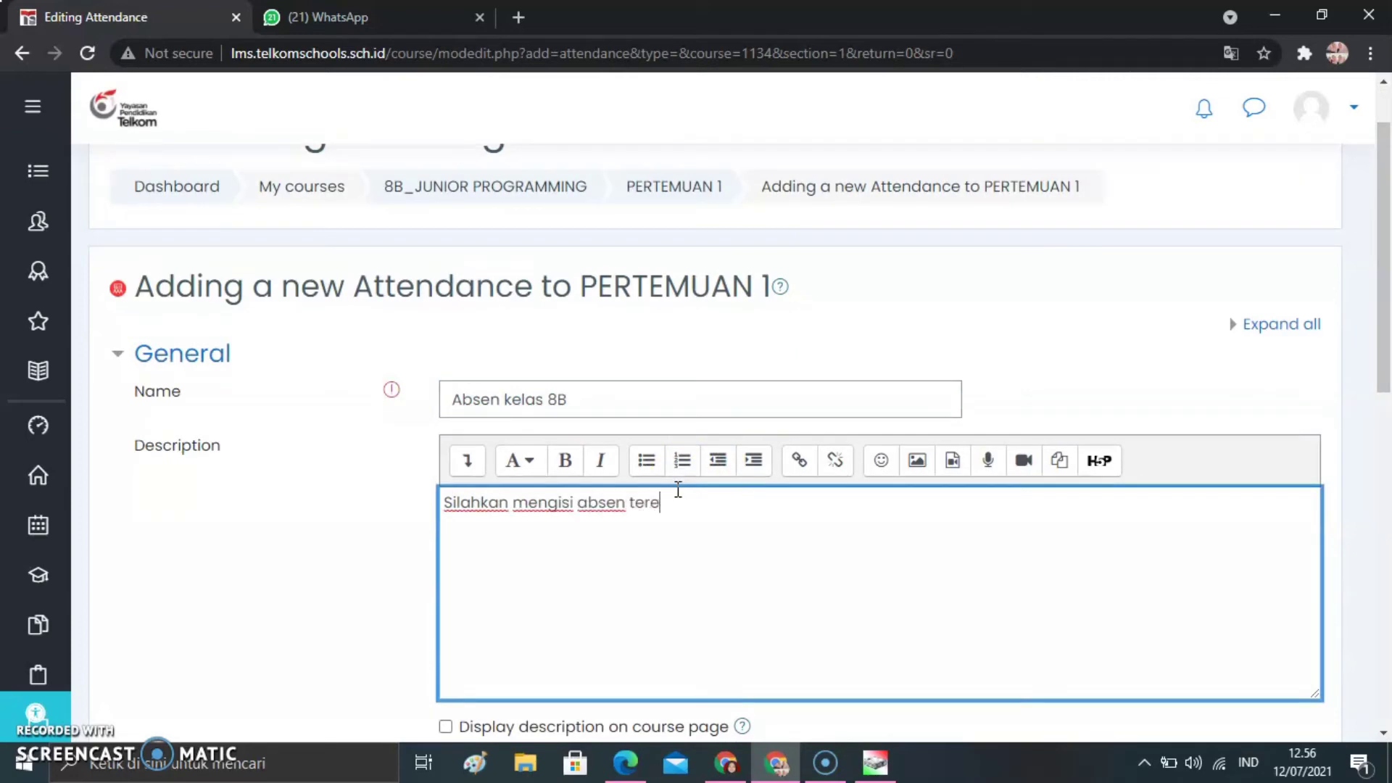
pyautogui.press('BackSpace')
pyautogui.write('lebih dahulu!')
# Show the description on the course page, and save and display the new attendance activity
pyautogui.scroll(-2, 1242, 406)
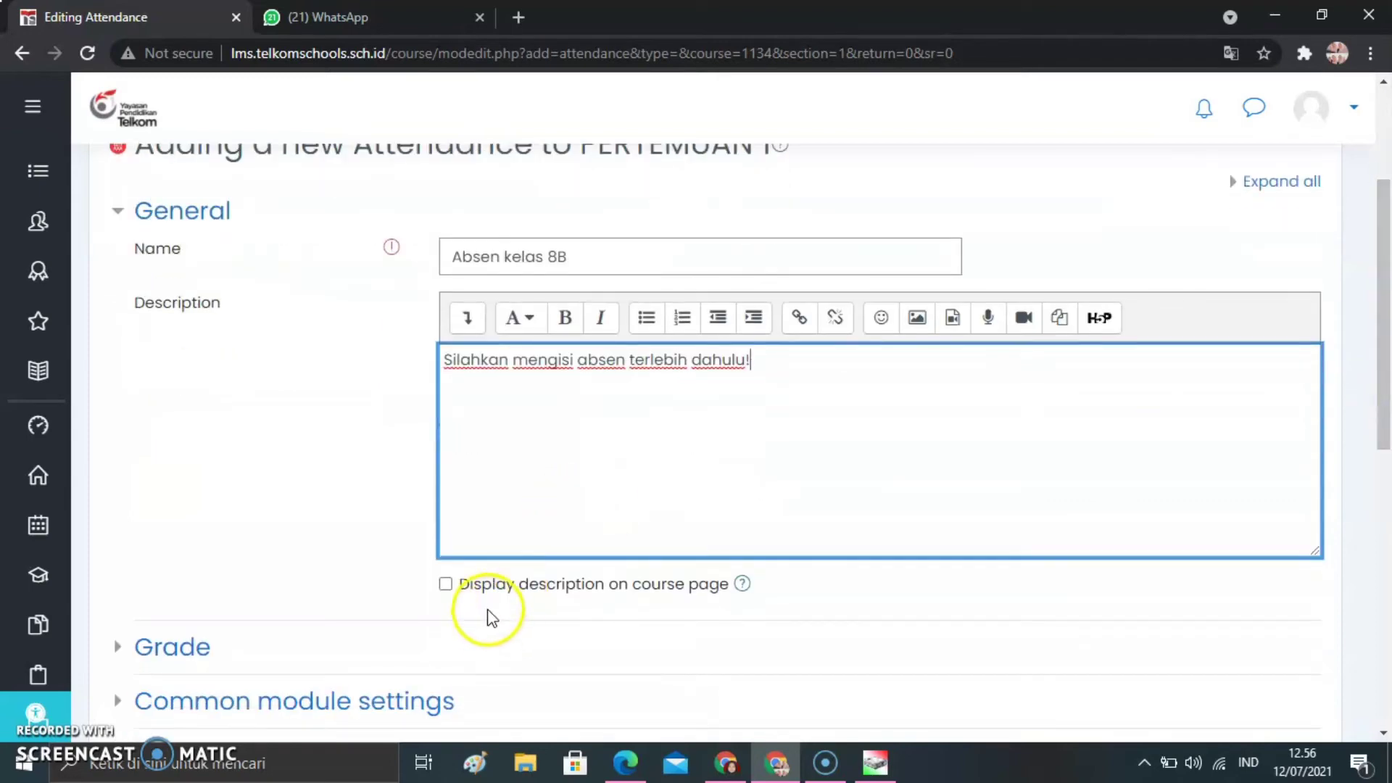
pyautogui.click(486, 595)
pyautogui.moveTo(1386, 350); pyautogui.dragTo(1386, 483)
pyautogui.click(745, 683)
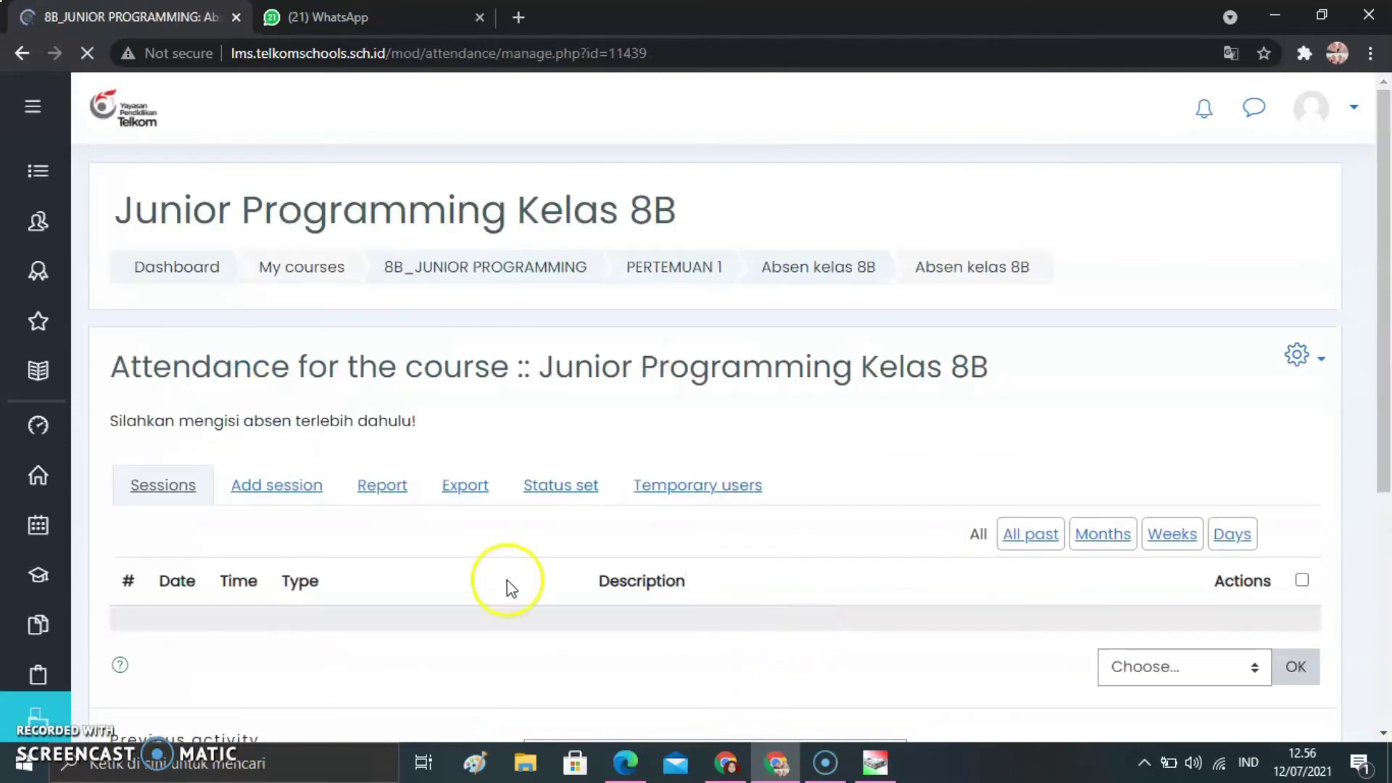
# Start adding a session to the PERTEMUAN 1 attendance and set its start time to 06:30
pyautogui.click(283, 497)
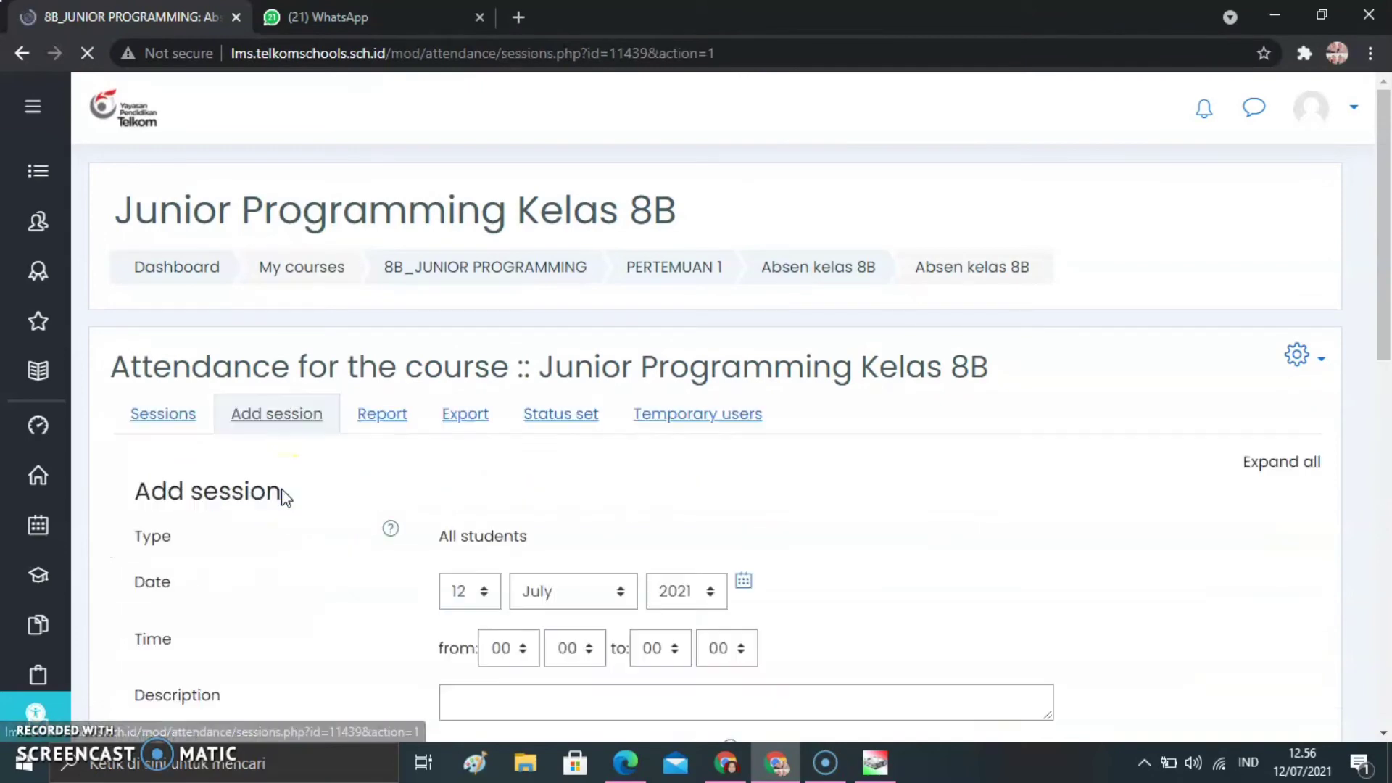
pyautogui.scroll(-3, 876, 377)
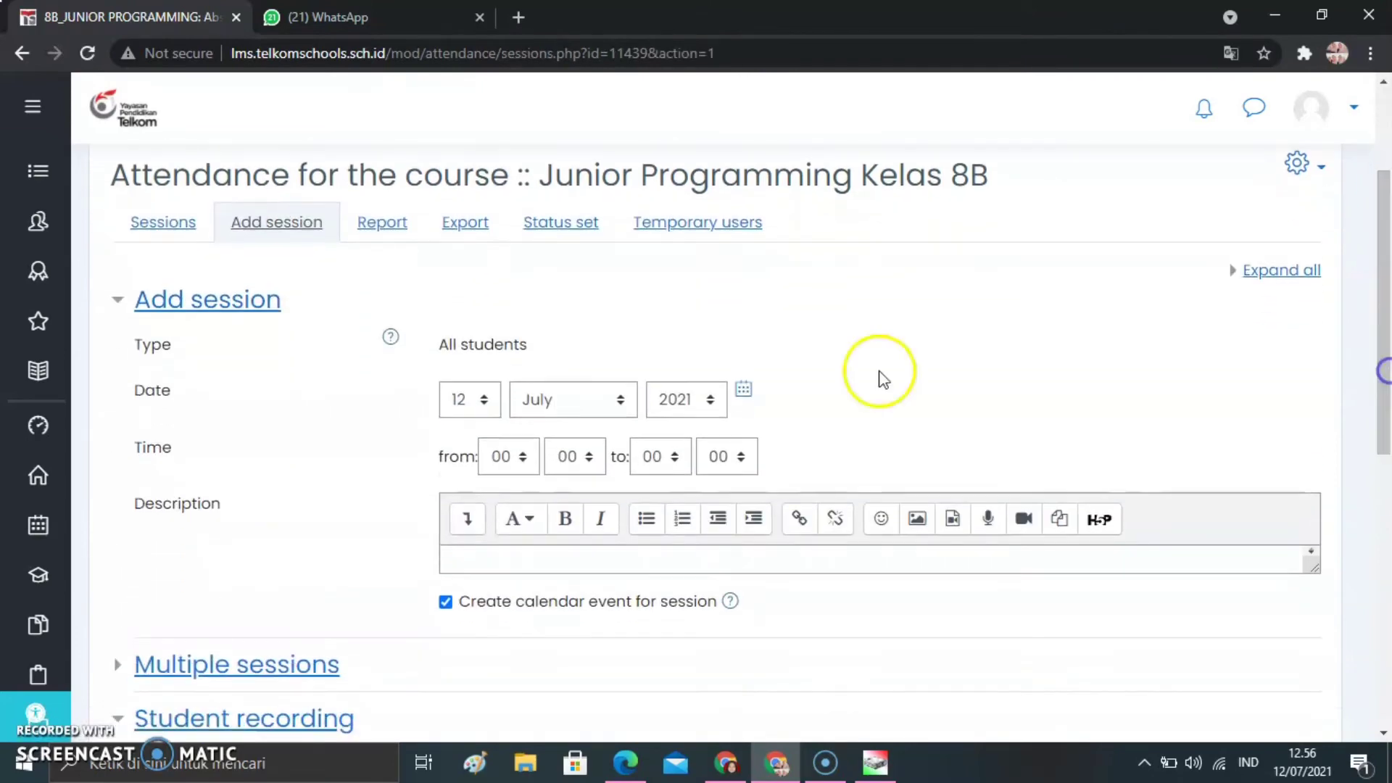
pyautogui.click(523, 457)
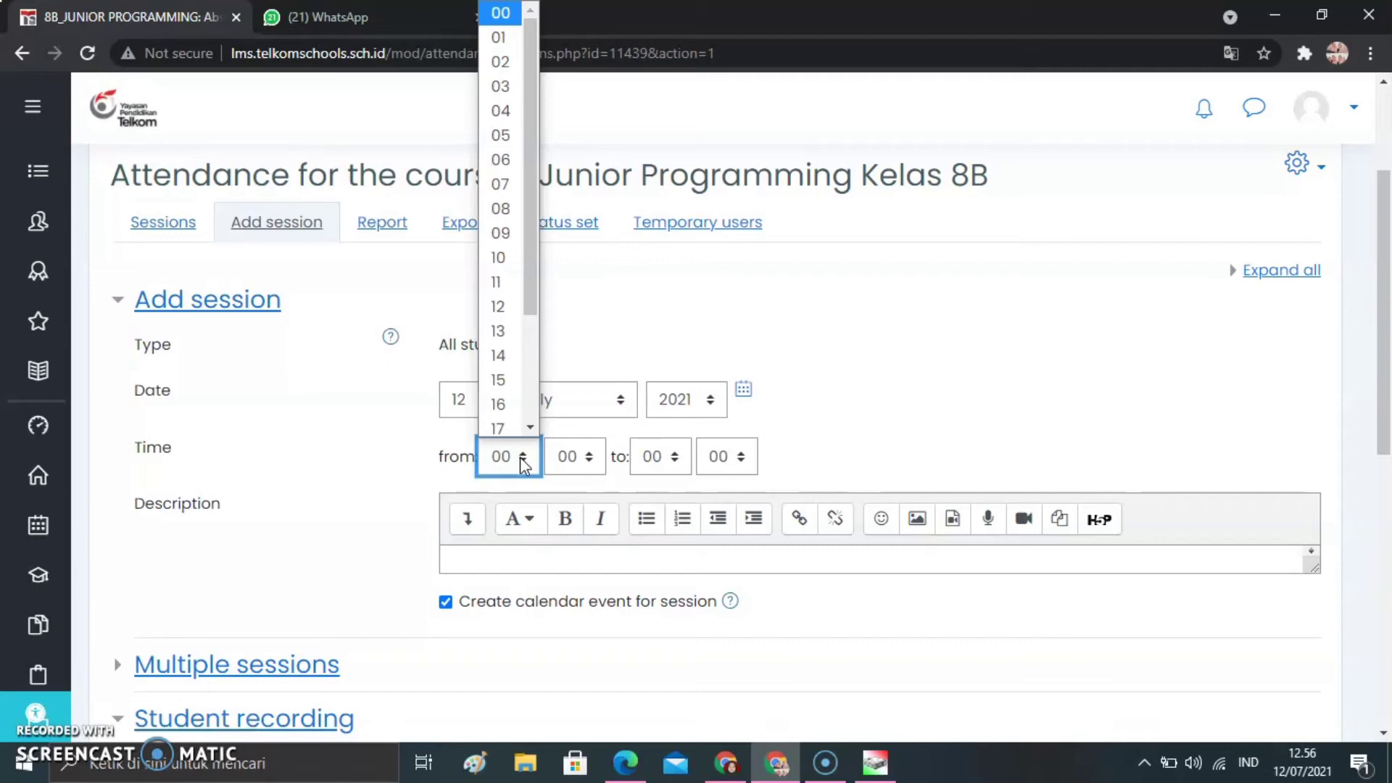
pyautogui.click(500, 184)
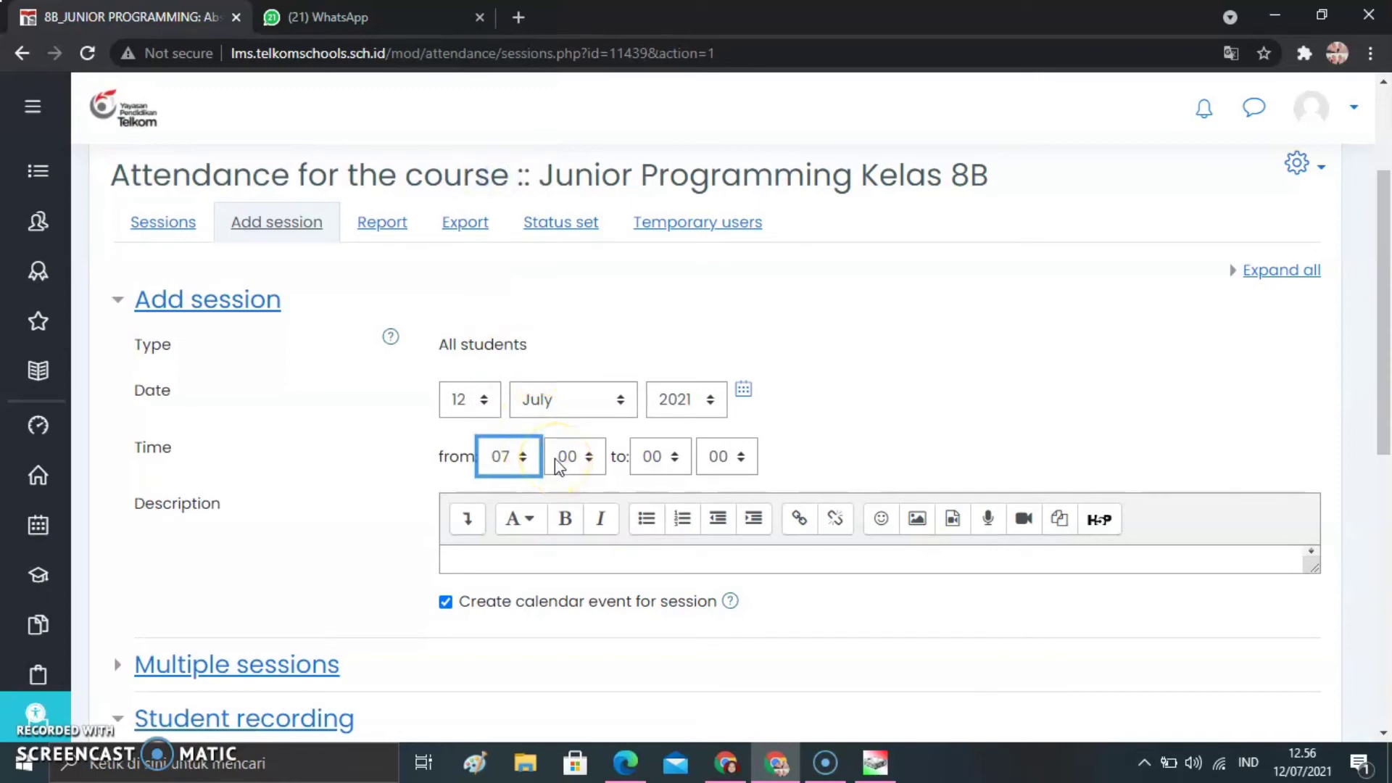
pyautogui.click(512, 455)
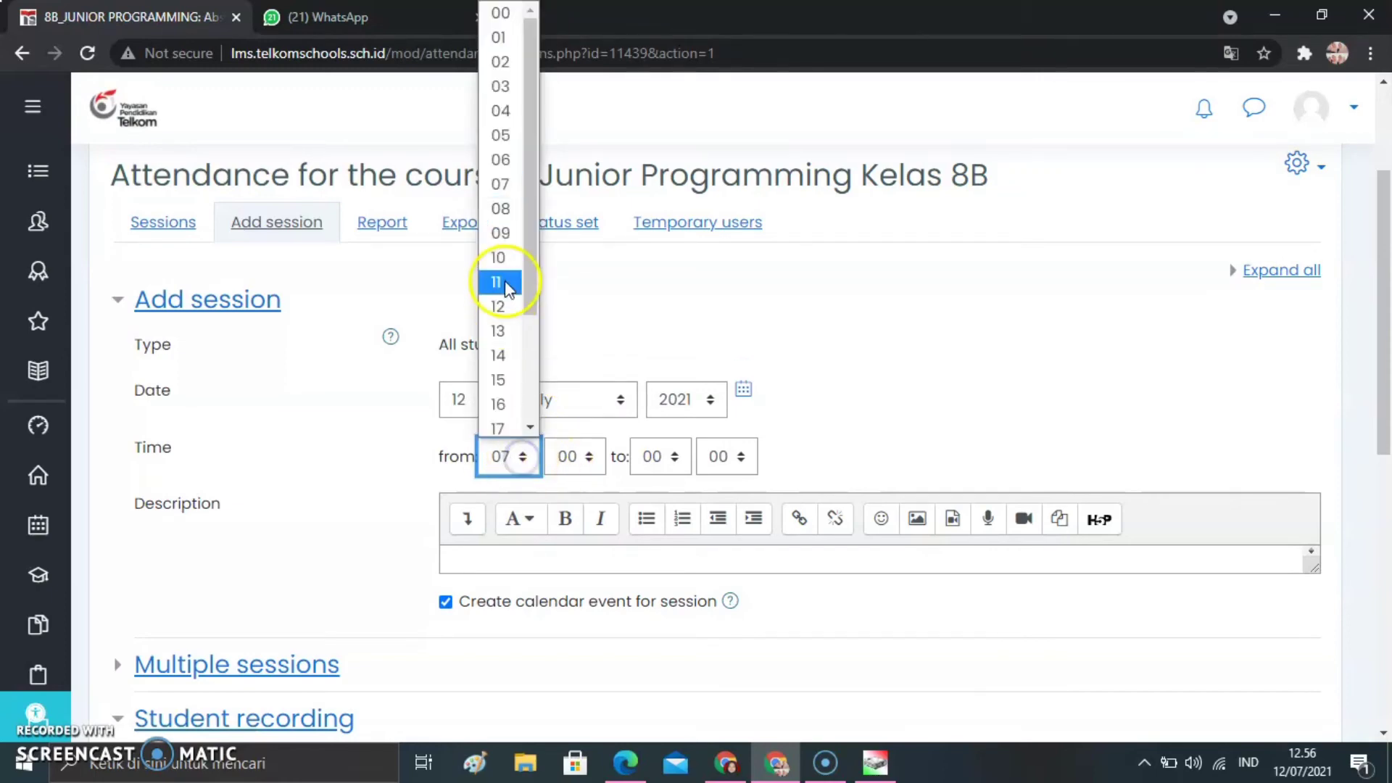
pyautogui.click(511, 161)
pyautogui.click(578, 452)
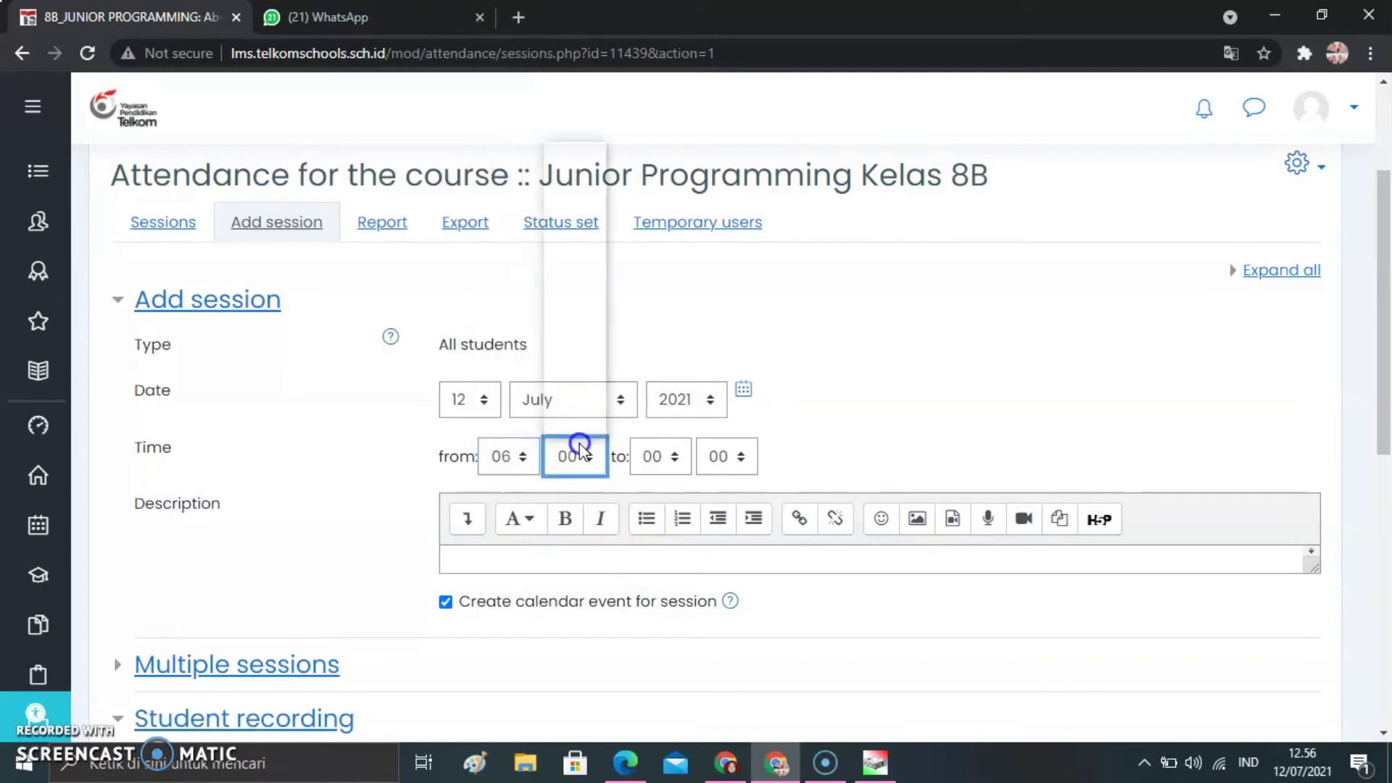
pyautogui.click(568, 300)
# Set the session's end time to 07:30
pyautogui.click(659, 455)
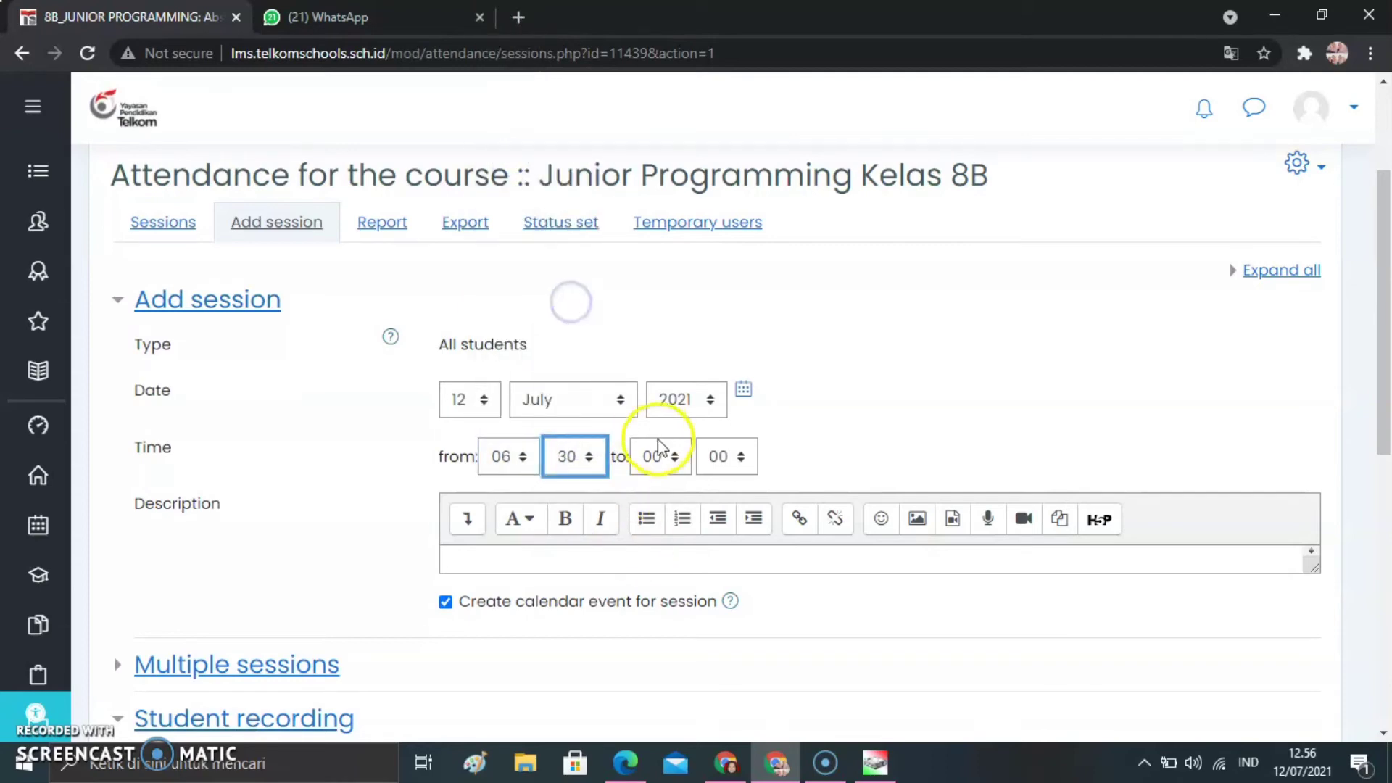
pyautogui.click(661, 205)
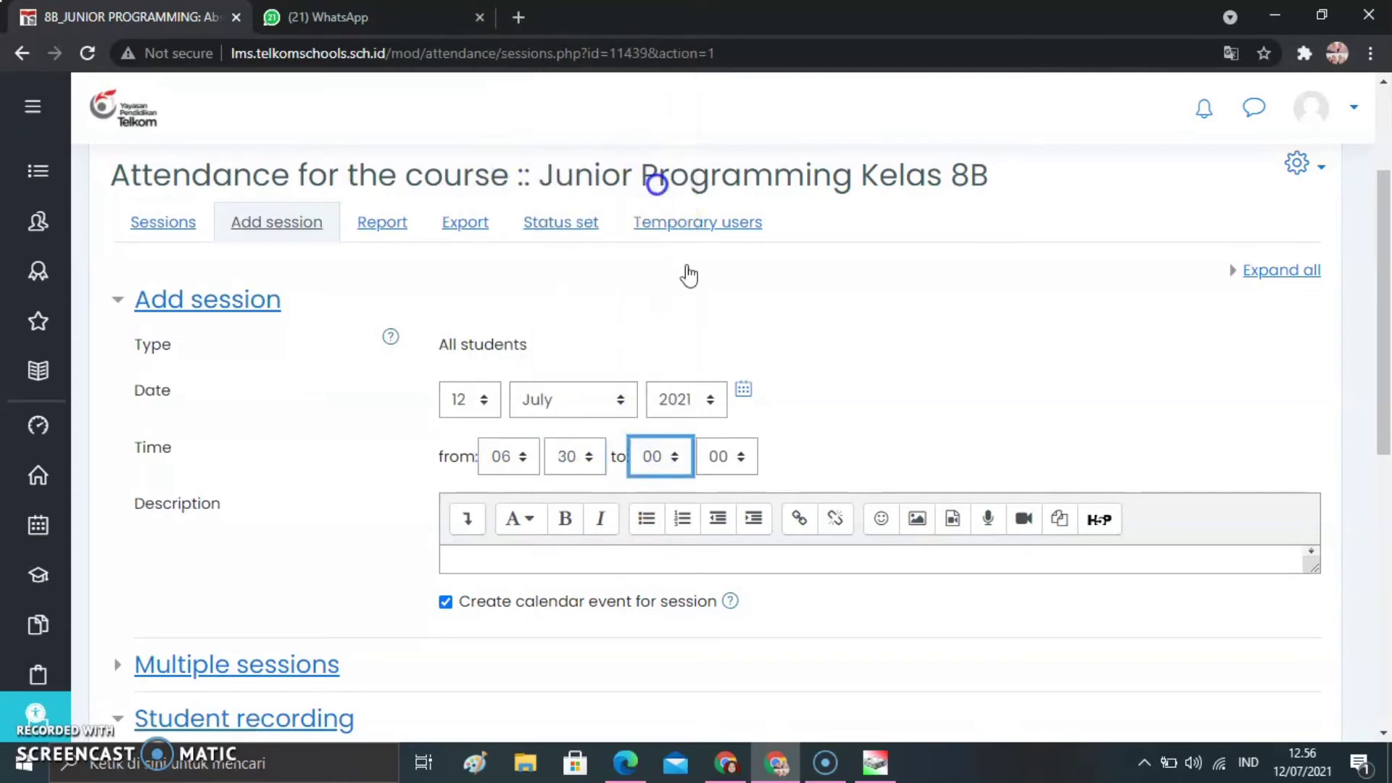
pyautogui.click(738, 457)
pyautogui.click(719, 301)
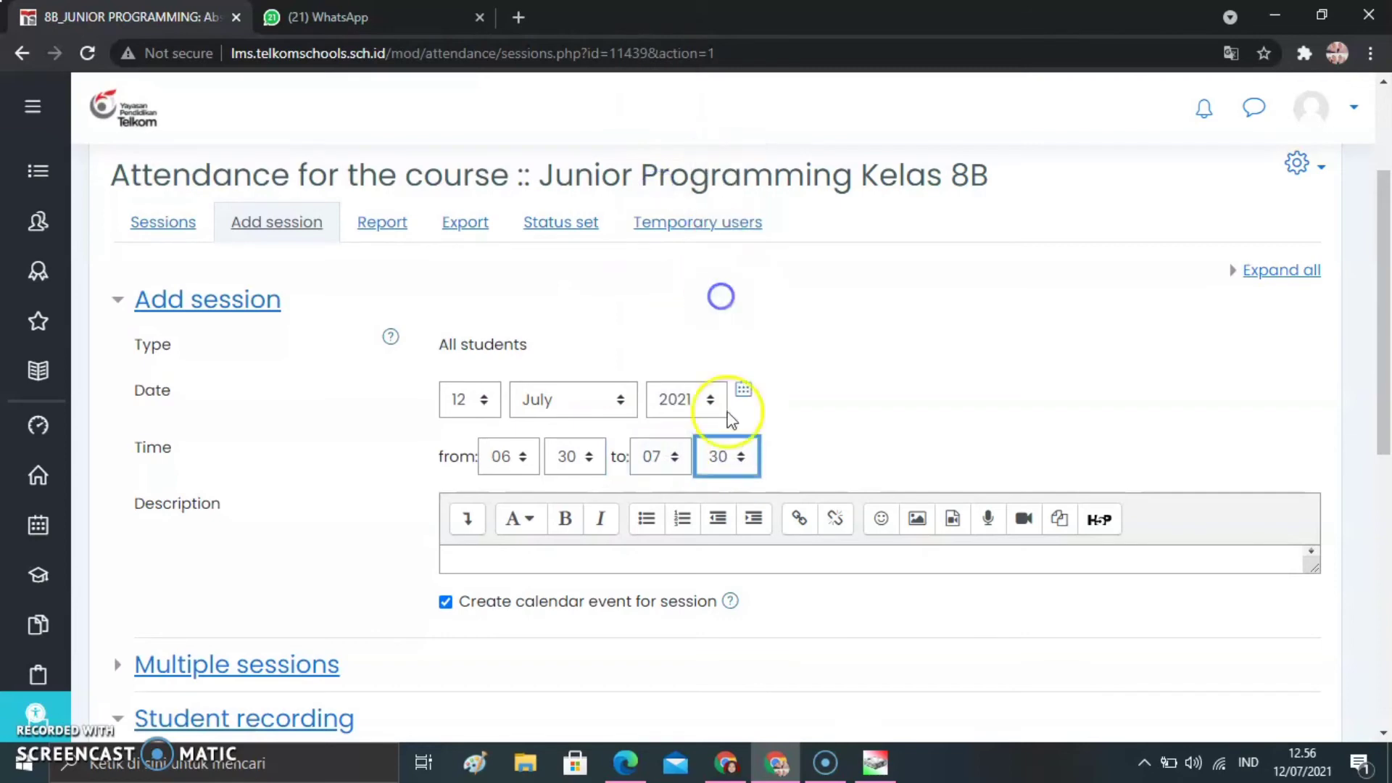
# Review the repeat options for multiple sessions, leaving session repetition switched off
pyautogui.scroll(-1, 725, 403)
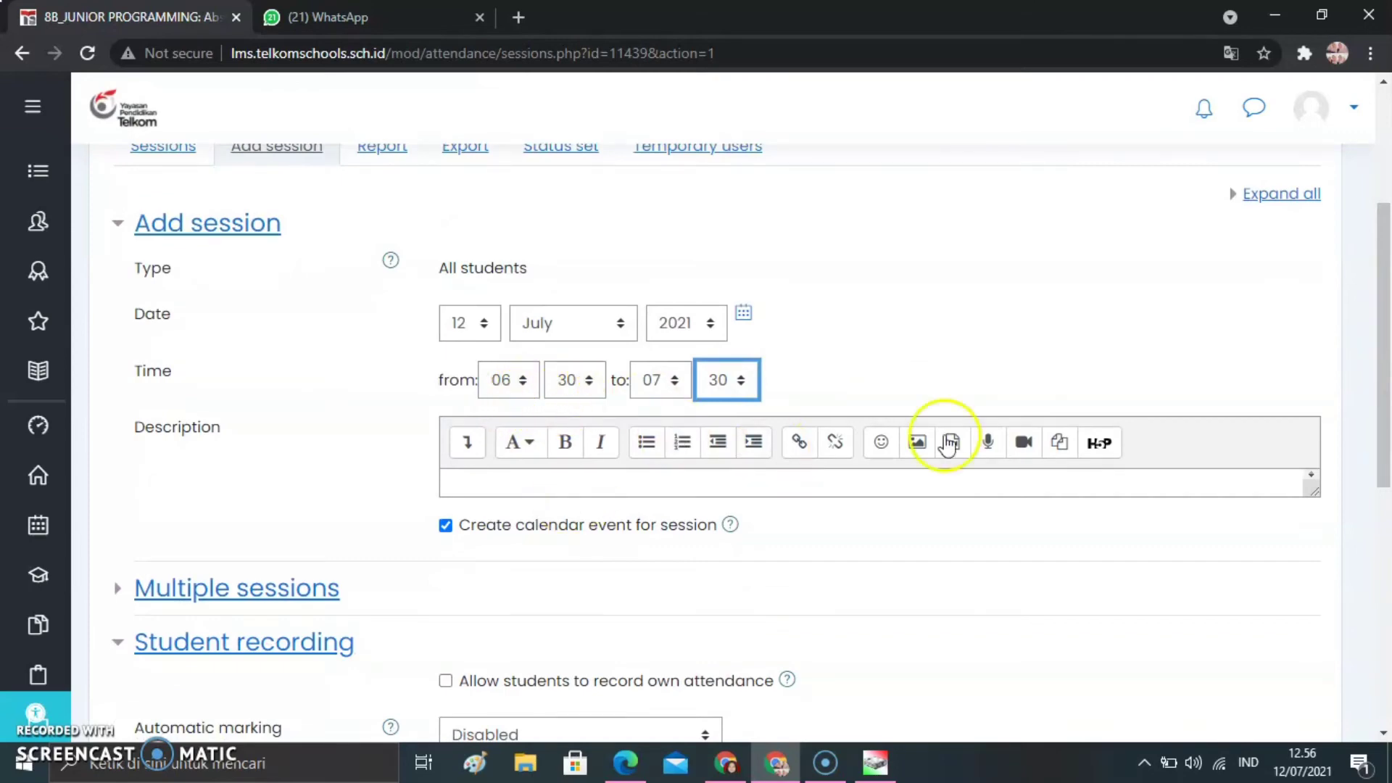
pyautogui.scroll(-2, 1386, 406)
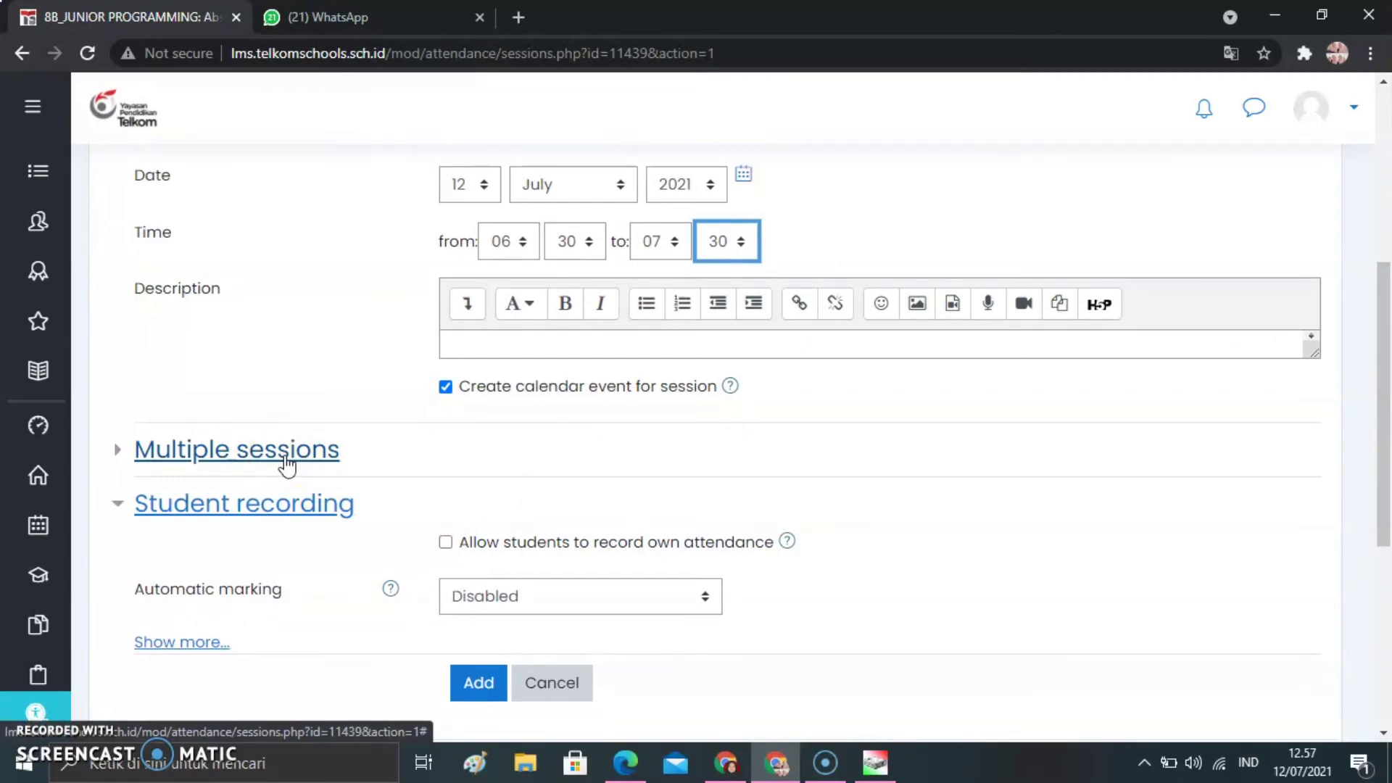
pyautogui.click(288, 464)
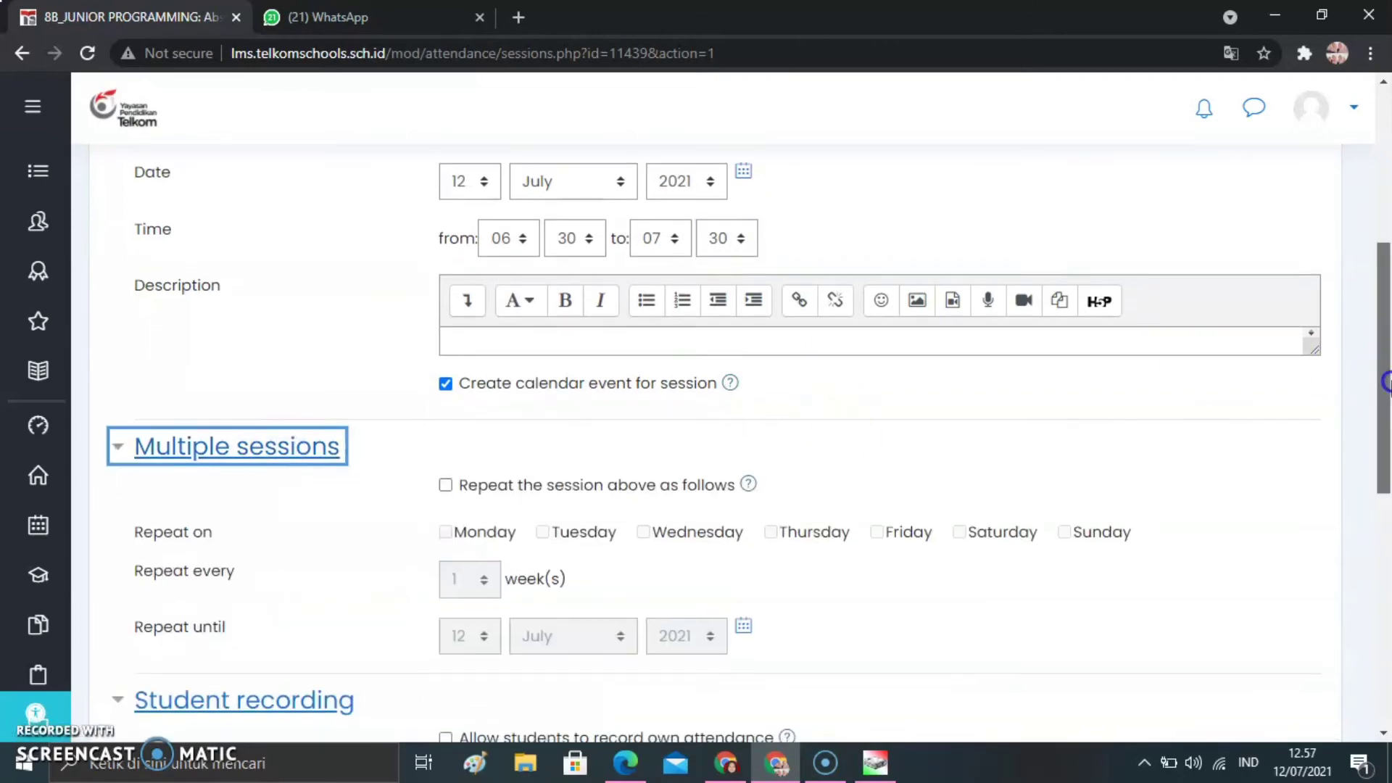
pyautogui.moveTo(1387, 380); pyautogui.dragTo(1384, 447)
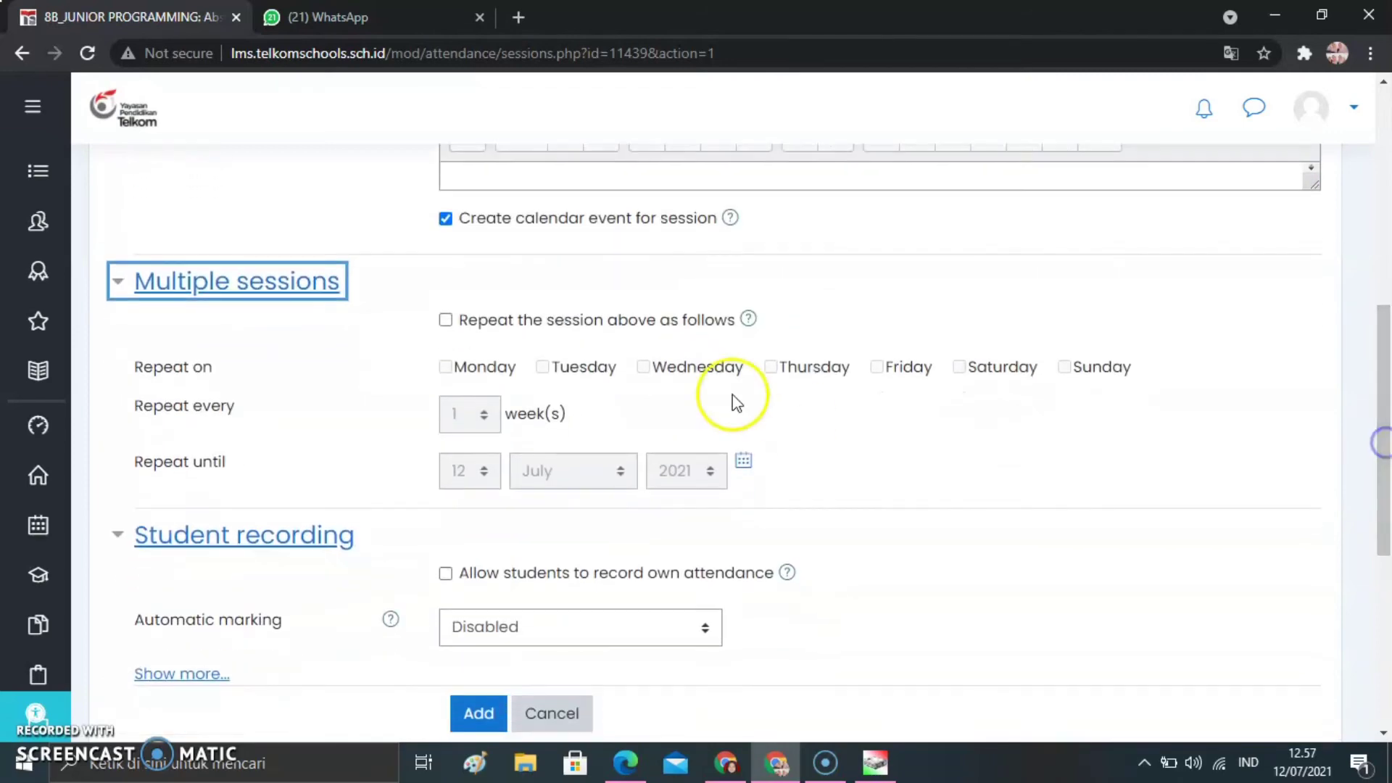
pyautogui.click(484, 332)
pyautogui.click(485, 332)
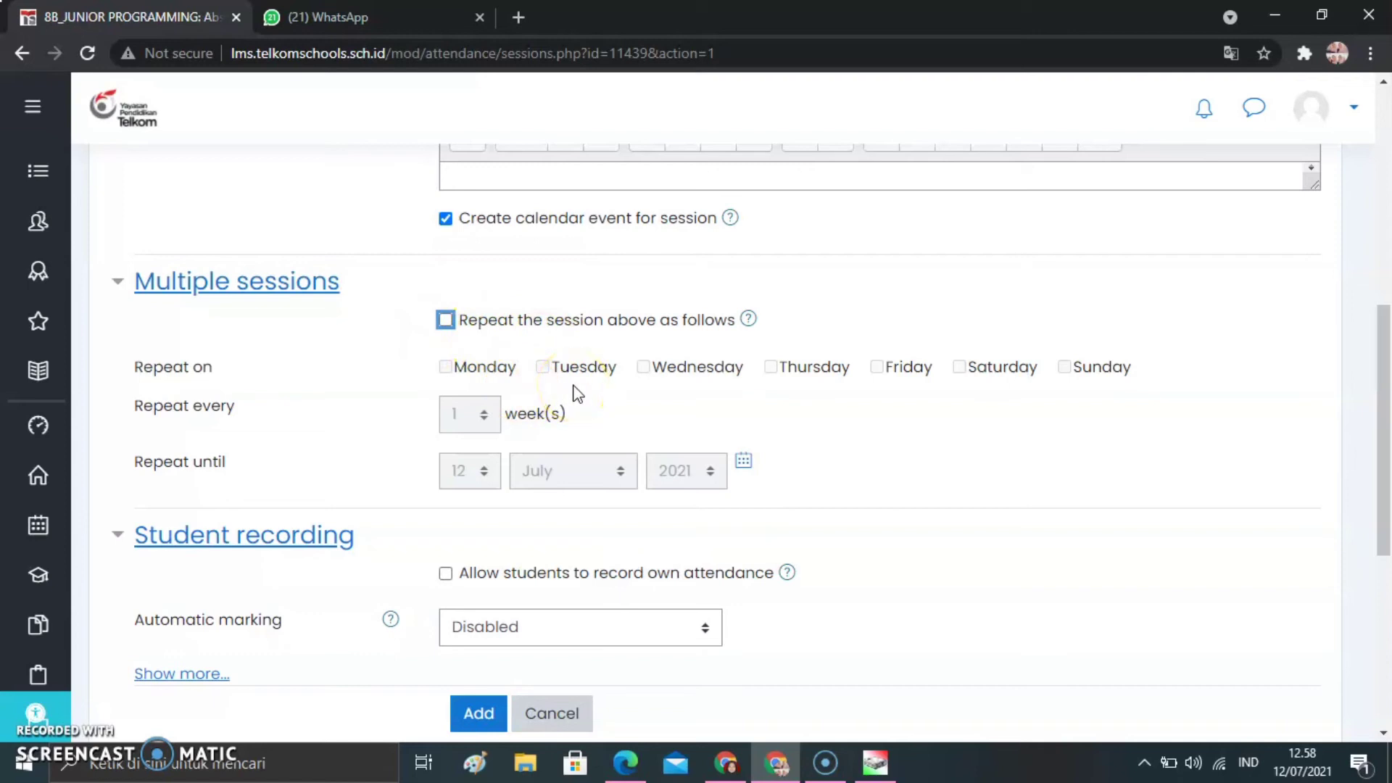
# Allow students to record their own attendance and add the session to the PERTEMUAN 1 attendance
pyautogui.scroll(-1, 1368, 559)
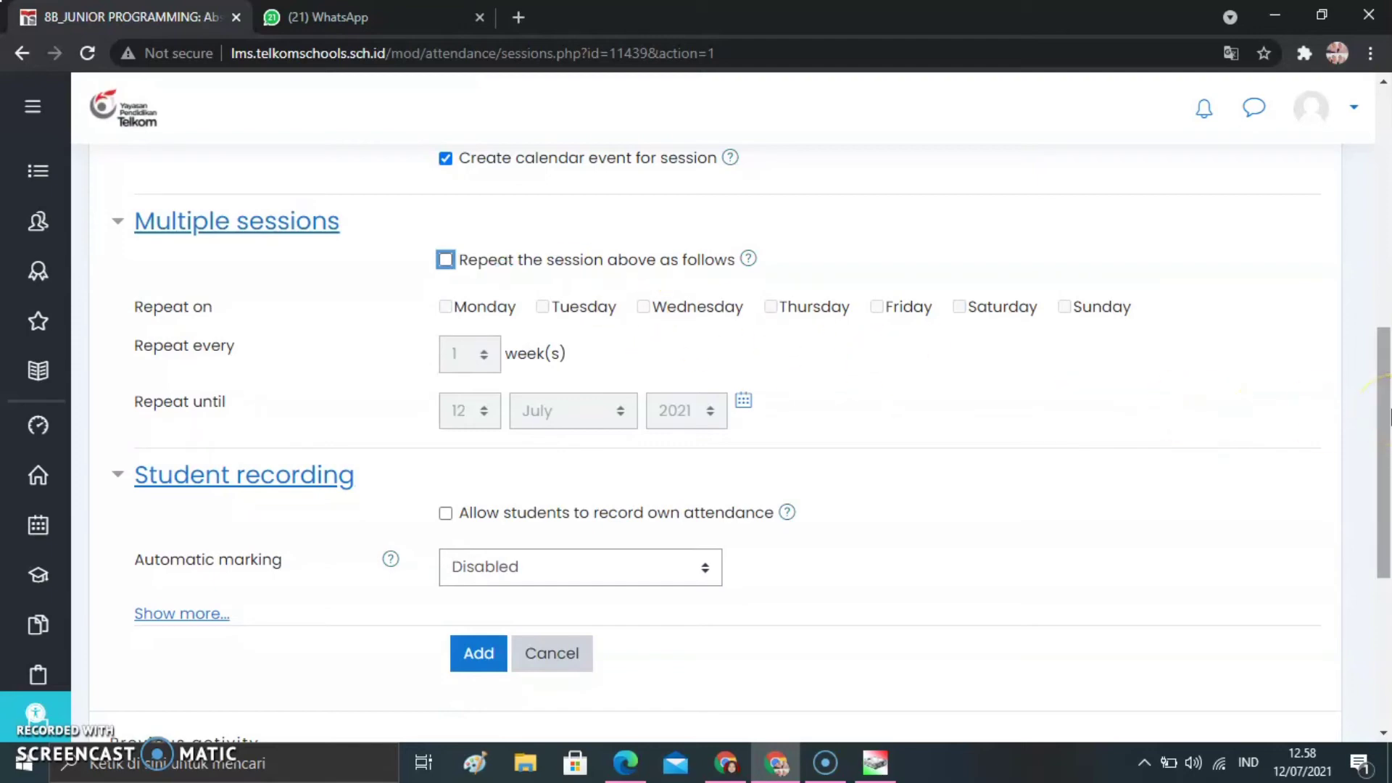
pyautogui.click(446, 514)
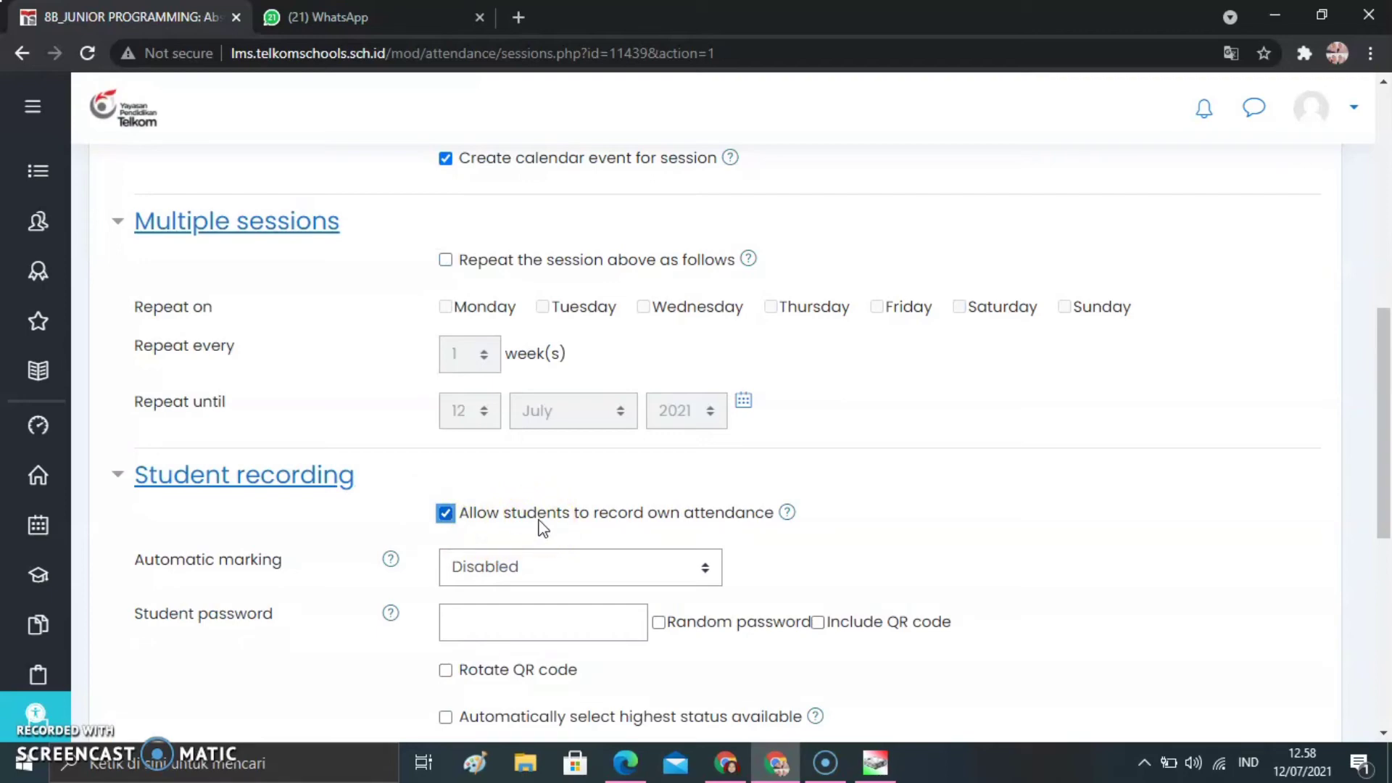
pyautogui.moveTo(1383, 457); pyautogui.dragTo(1385, 535)
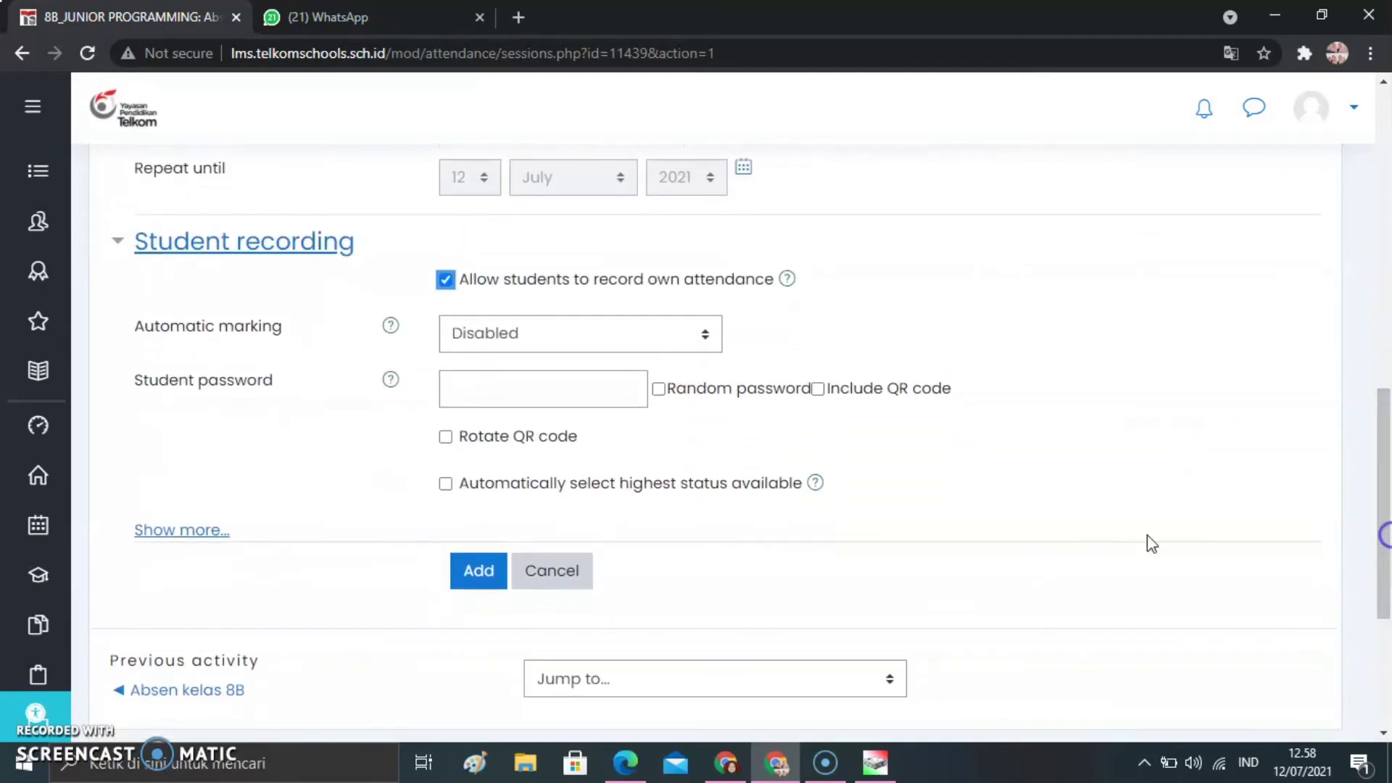
pyautogui.click(479, 571)
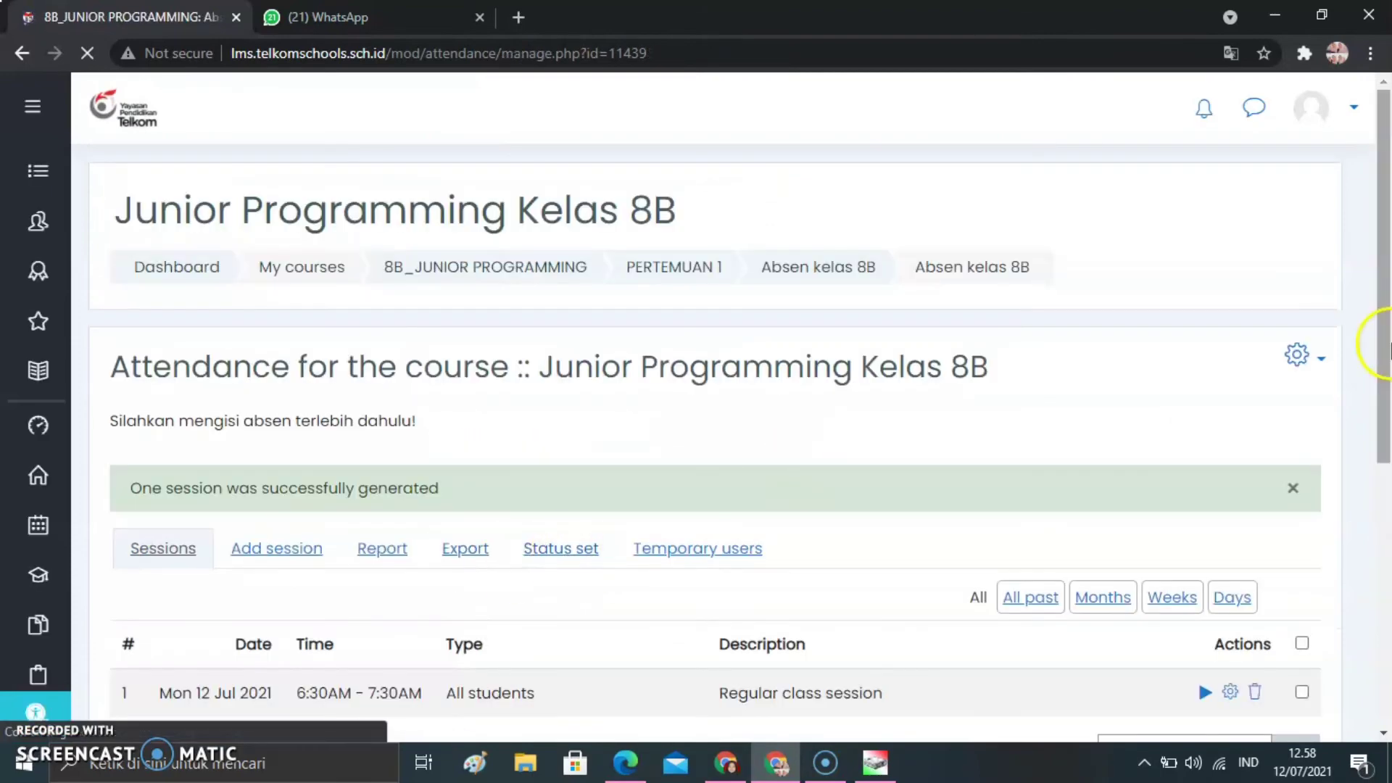
# Open the attendance's status set and change the acronym of the Present status to H
pyautogui.moveTo(1385, 348); pyautogui.dragTo(1385, 381)
pyautogui.click(573, 491)
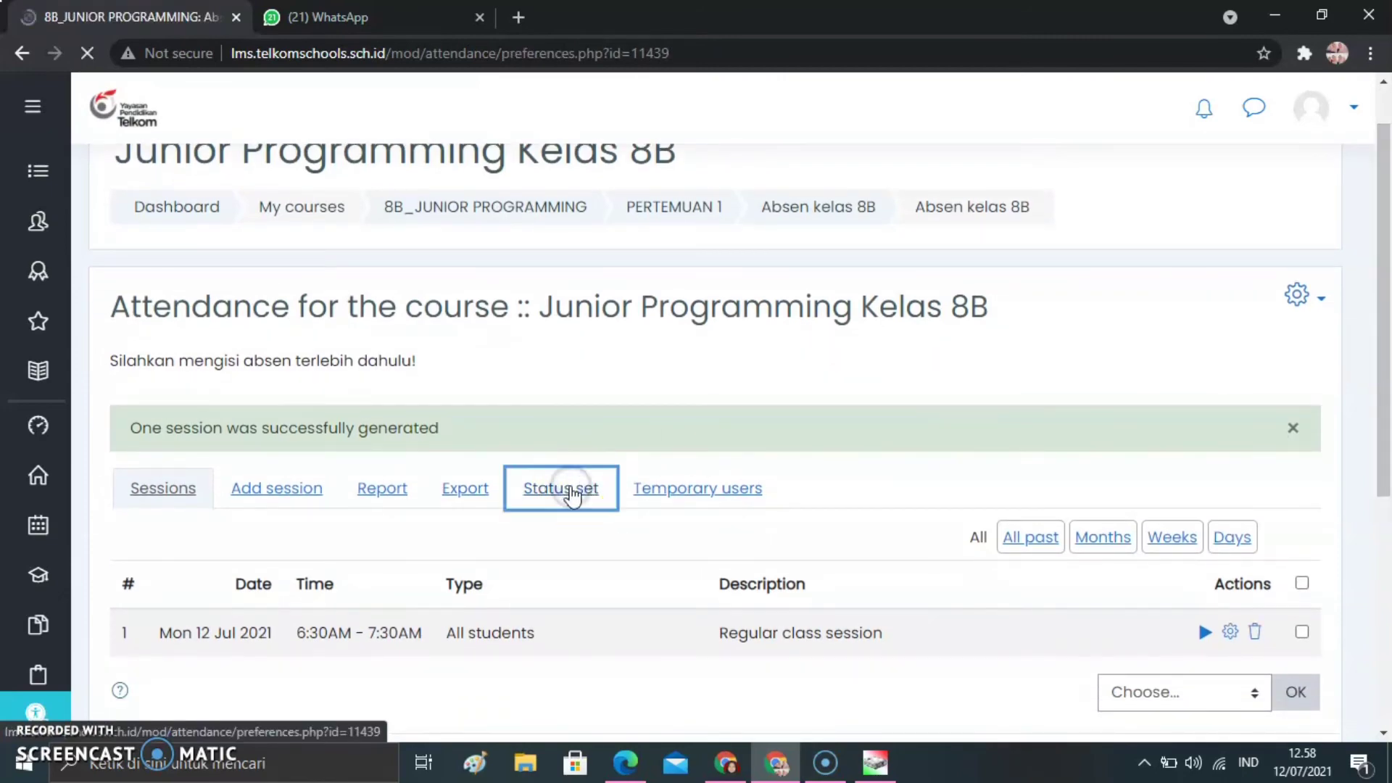
pyautogui.moveTo(1385, 337); pyautogui.dragTo(1386, 473)
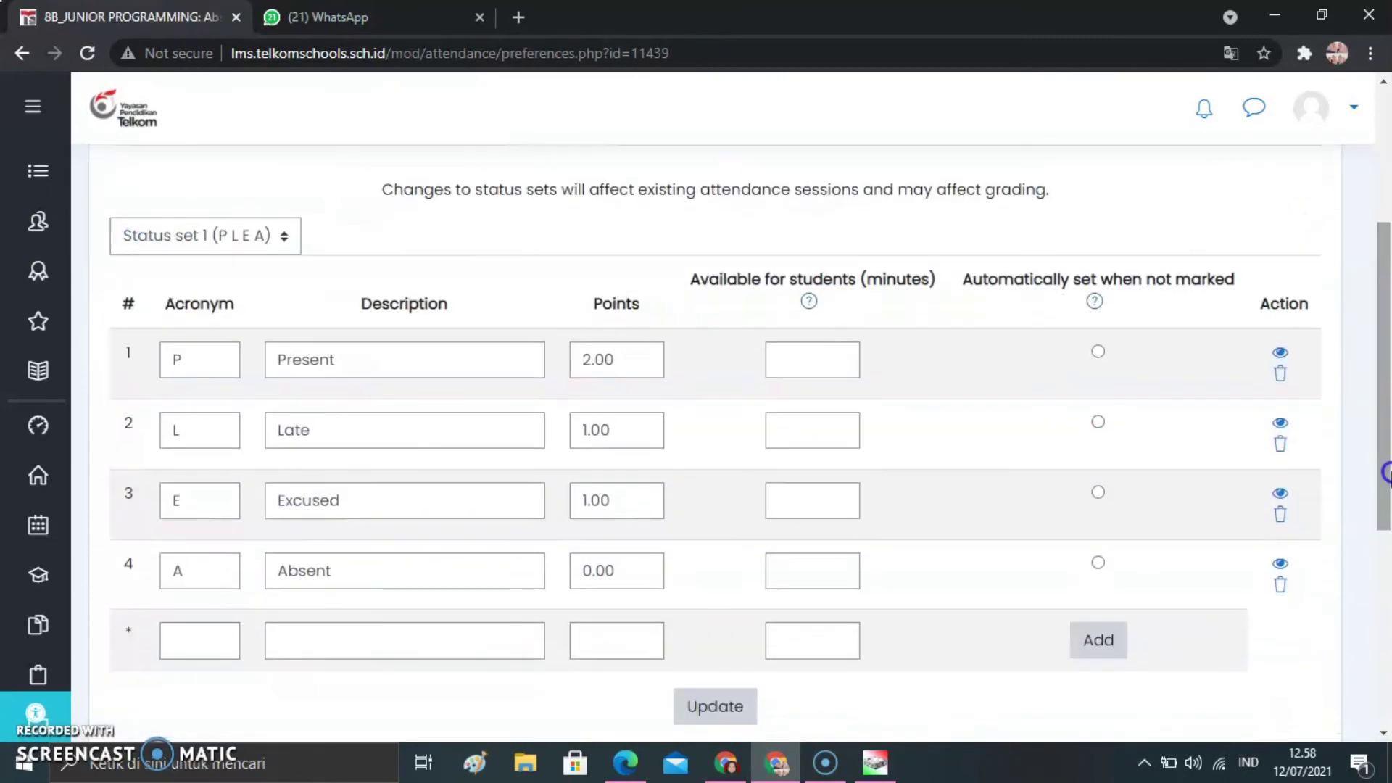
pyautogui.doubleClick(199, 361)
pyautogui.press('BackSpace')
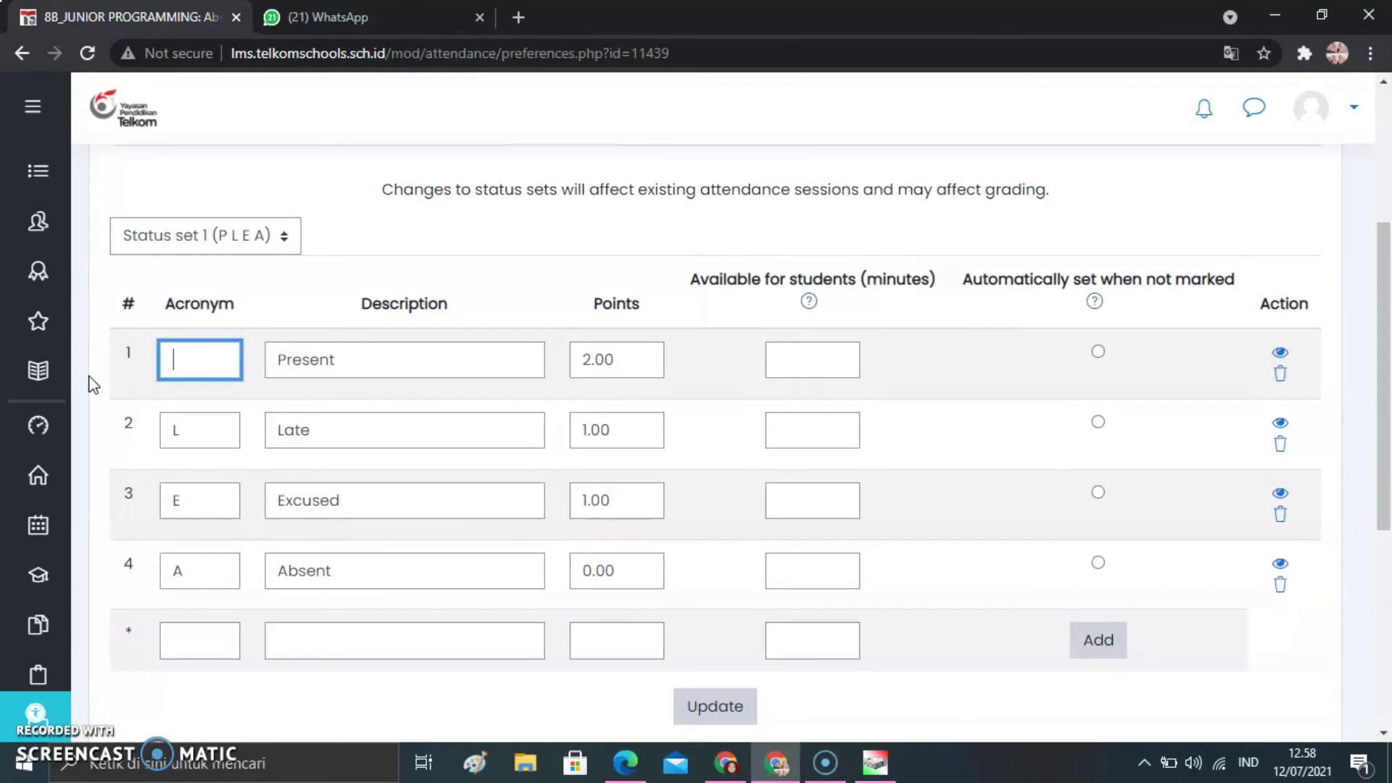
pyautogui.write('H')
# Change the acronyms of the Late and Excused statuses to I and S
pyautogui.doubleClick(196, 427)
pyautogui.press('BackSpace')
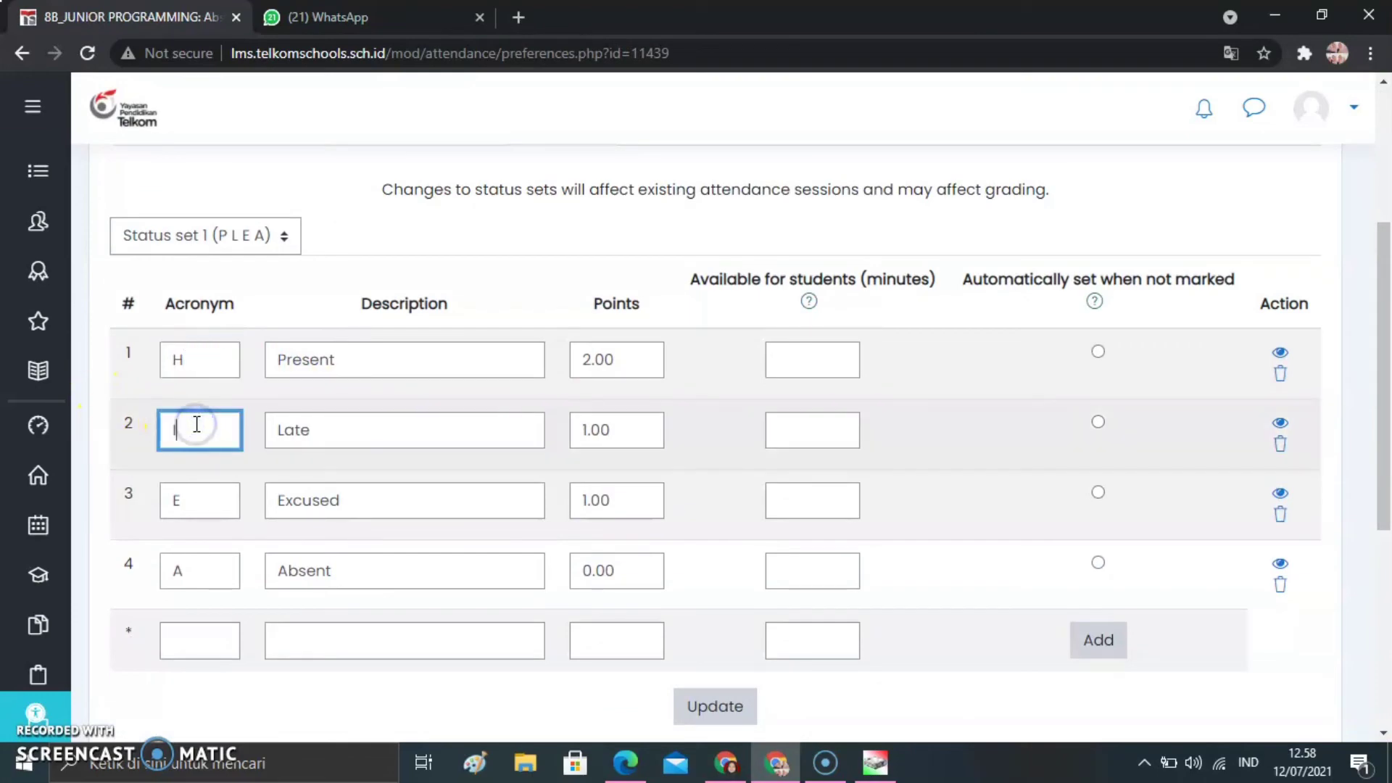
pyautogui.write('S')
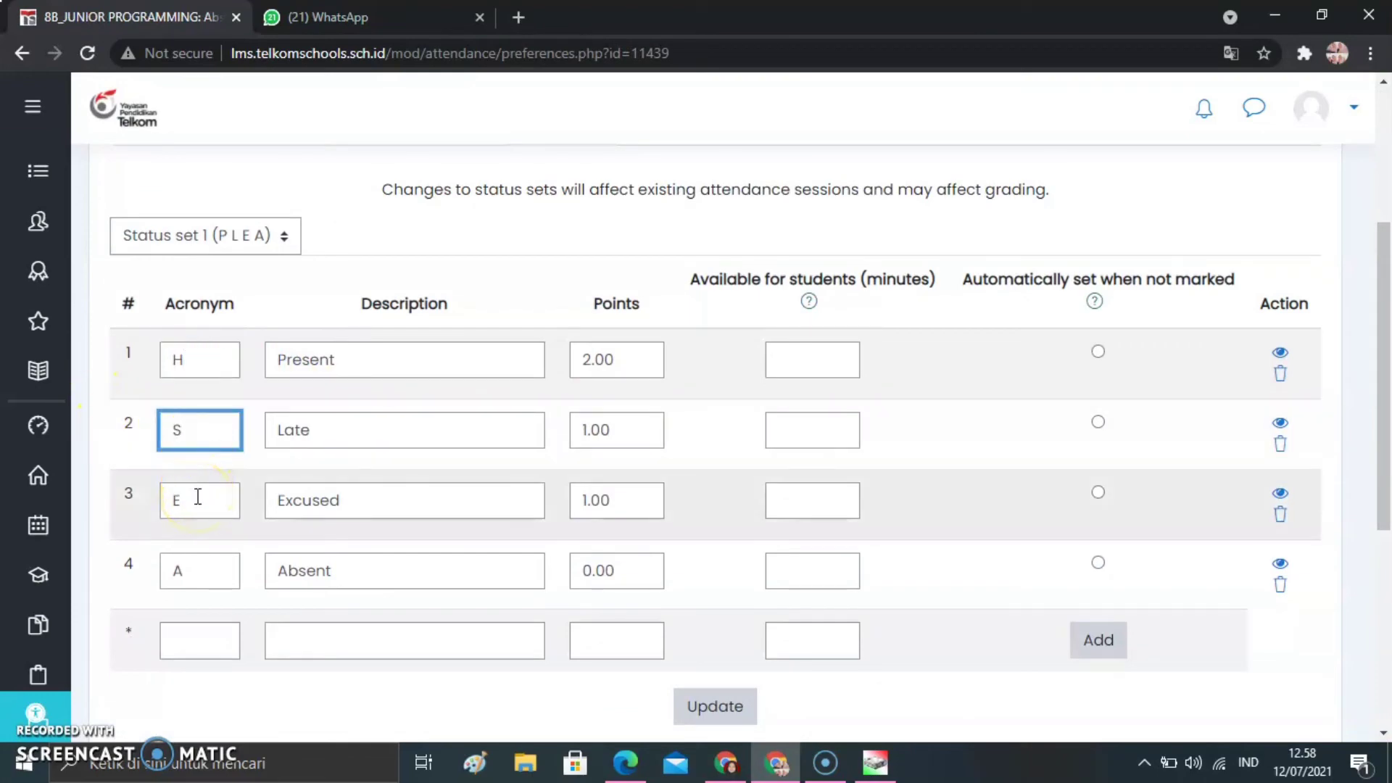
pyautogui.press('BackSpace')
pyautogui.write('I')
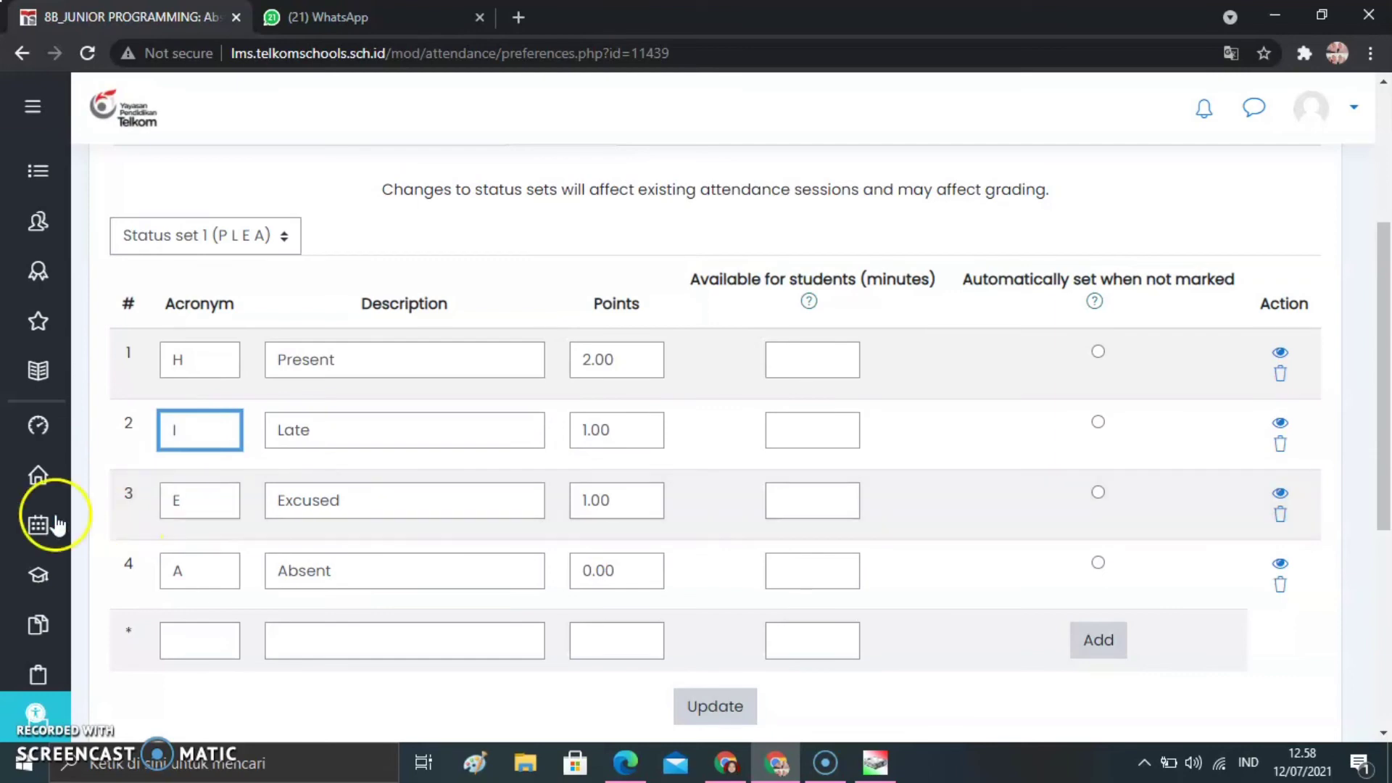
pyautogui.doubleClick(230, 495)
pyautogui.write('S')
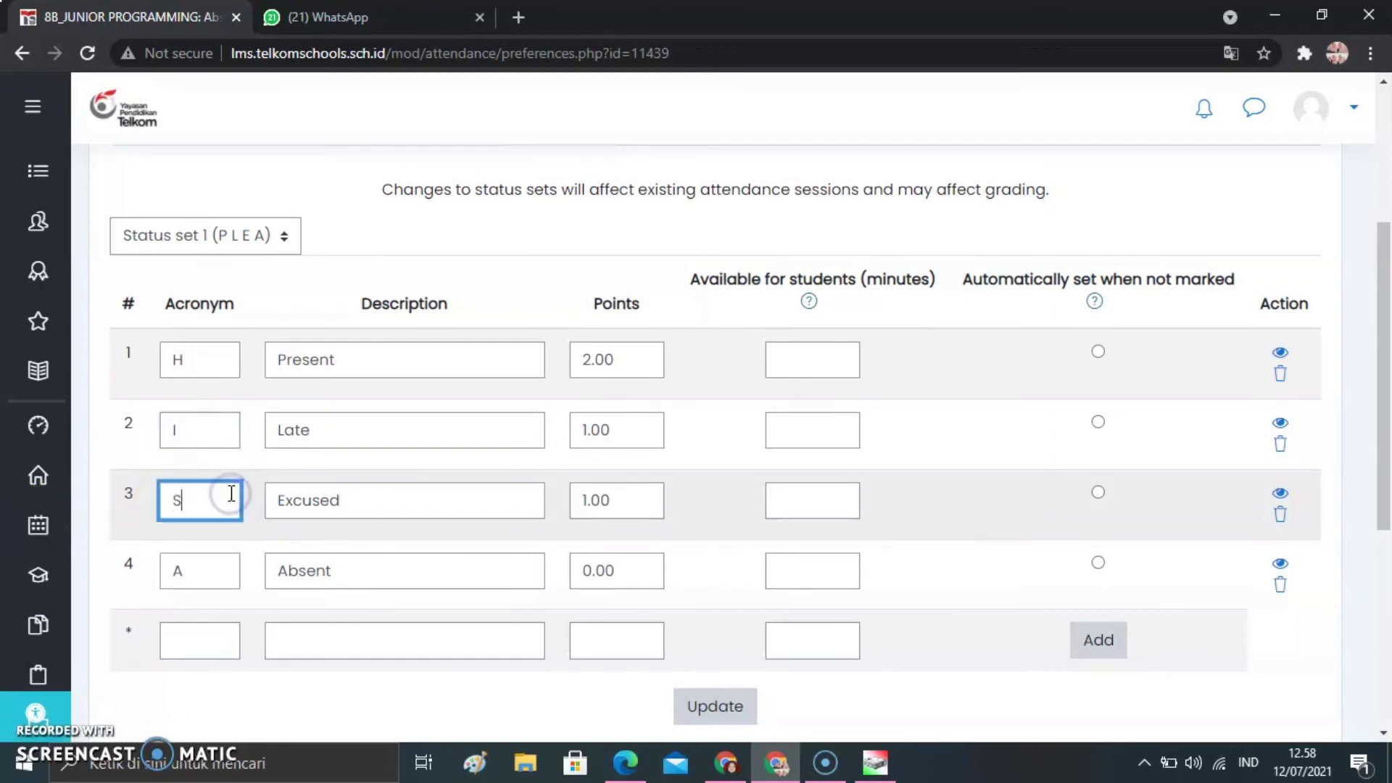
# Replace the descriptions of the H and I statuses with Hadir and Izin
pyautogui.doubleClick(358, 358)
pyautogui.write('H')
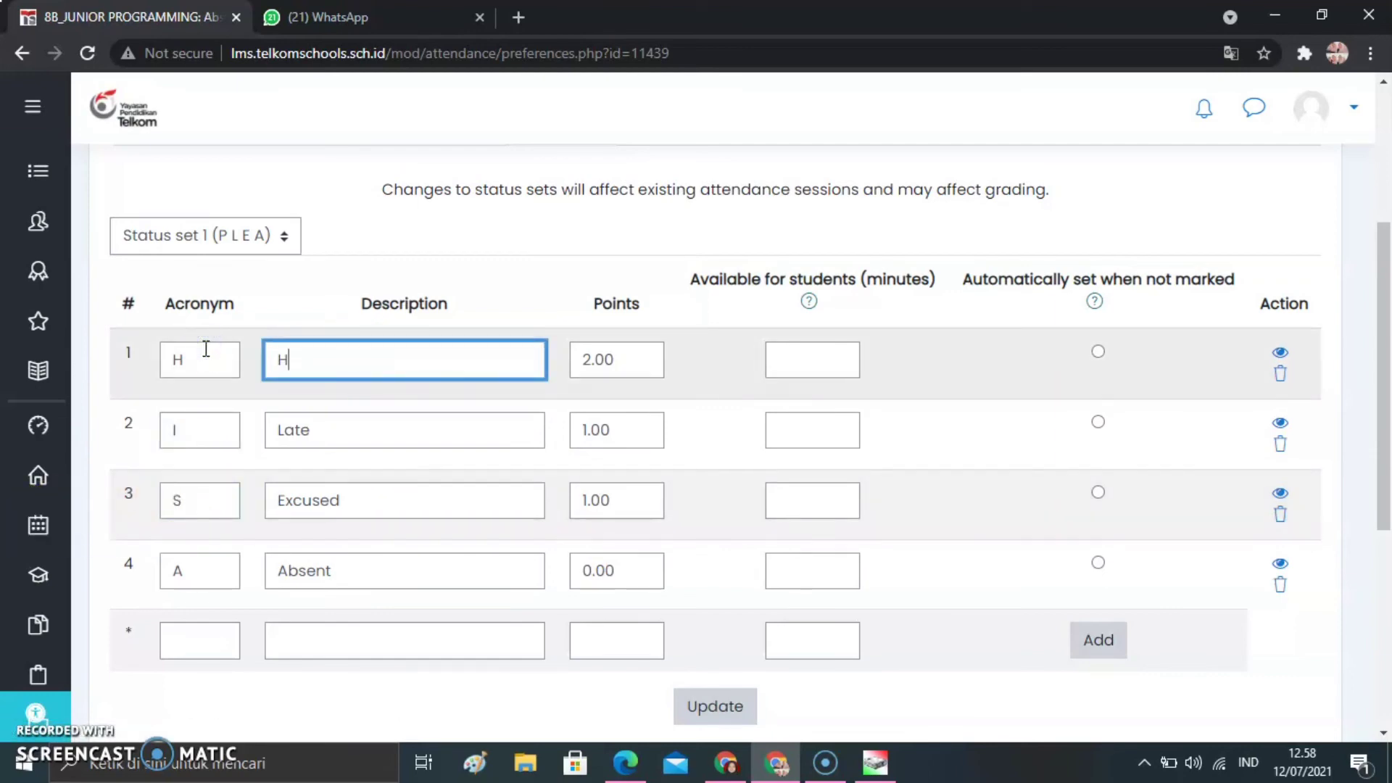
pyautogui.write('adir')
pyautogui.click(373, 442)
pyautogui.click(196, 419)
pyautogui.moveTo(196, 419); pyautogui.dragTo(176, 417)
pyautogui.write('izin')
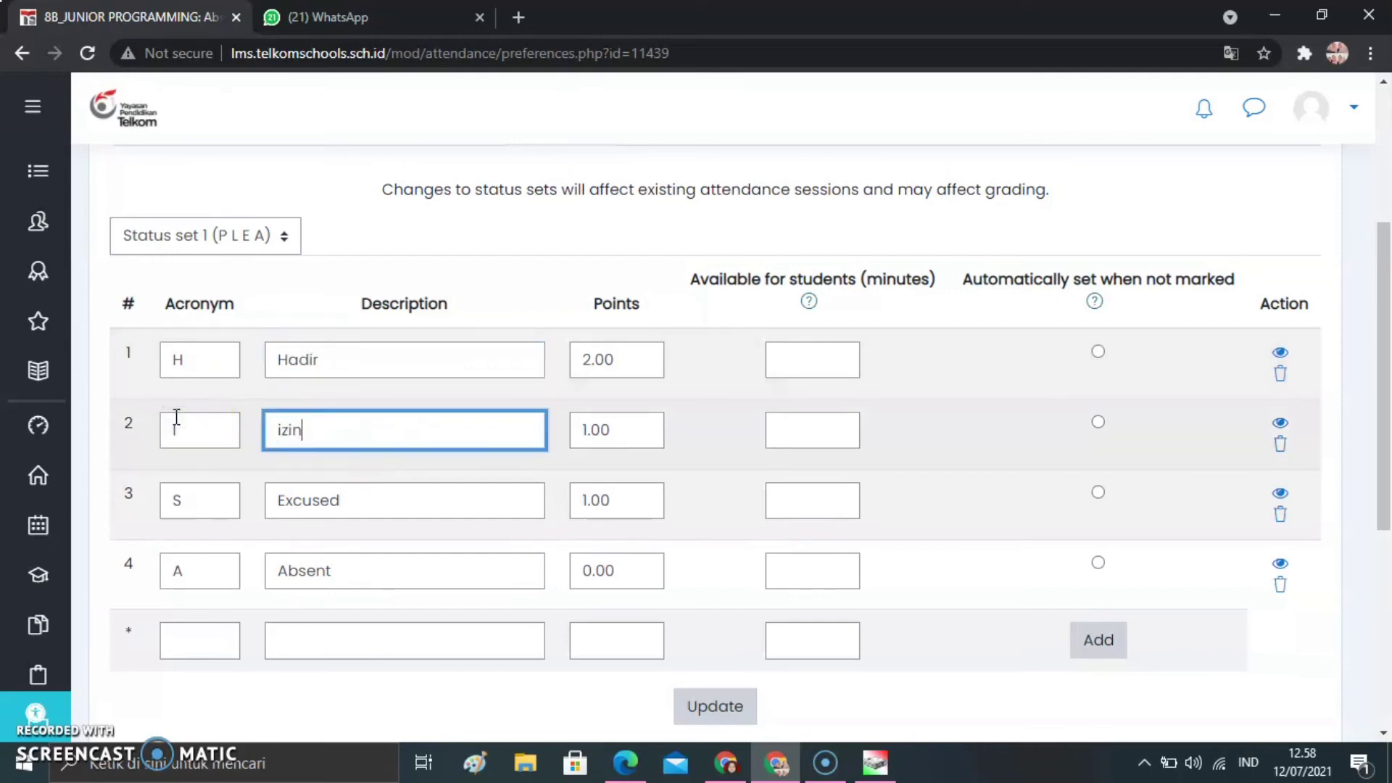
pyautogui.press('BackSpace')
pyautogui.press('BackSpace')
pyautogui.press('BackSpace')
pyautogui.press('BackSpace')
pyautogui.write('Izin')
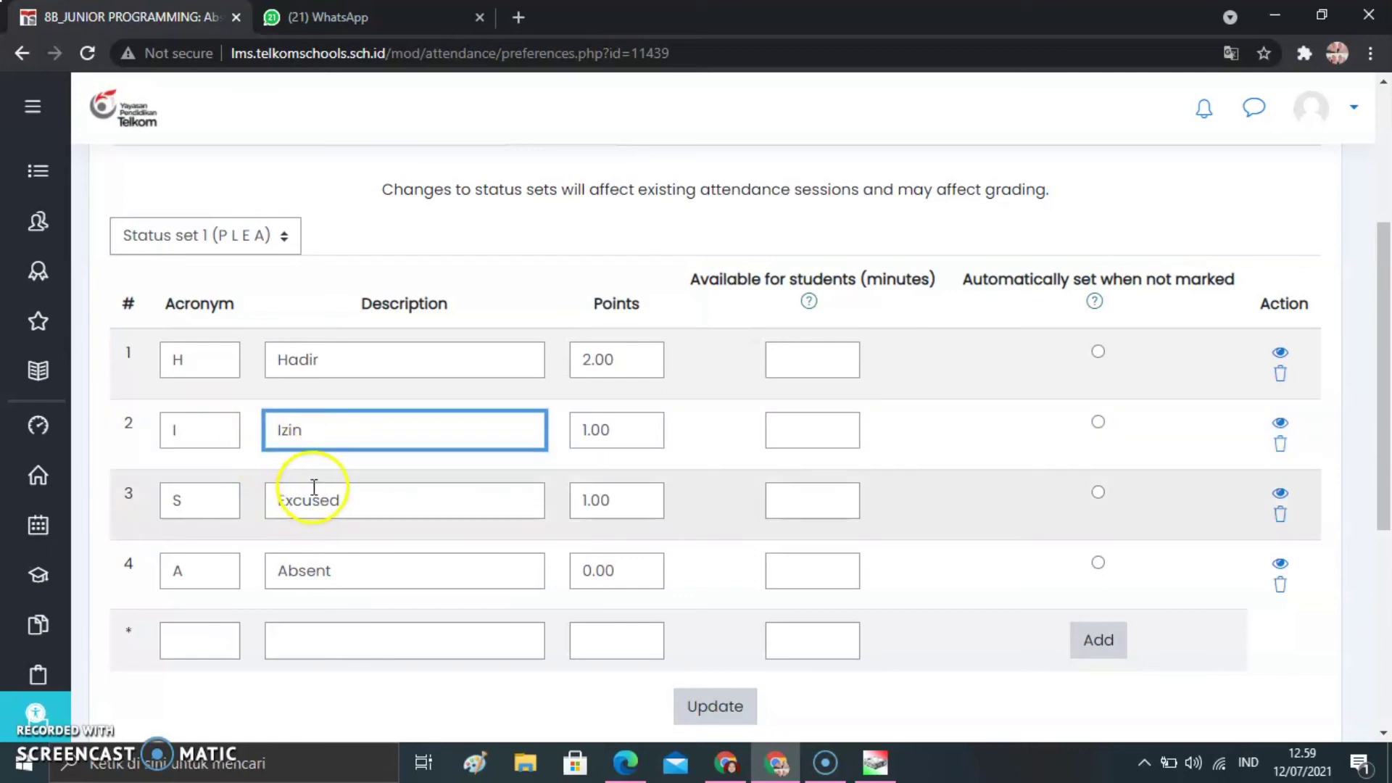
# Replace the descriptions of the S and A statuses with Sakit and Alpa, and update the status set
pyautogui.doubleClick(314, 494)
pyautogui.write('Sakit')
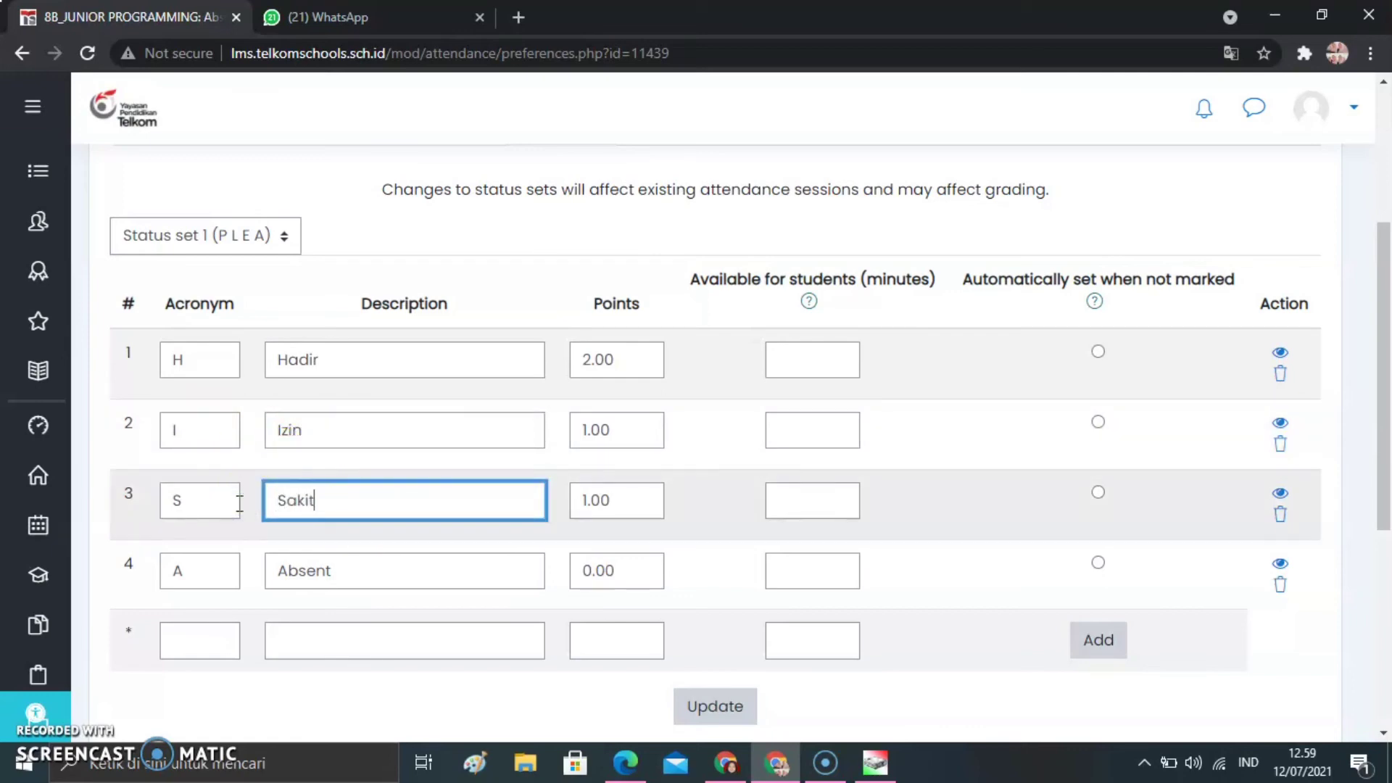
pyautogui.doubleClick(336, 572)
pyautogui.write('A')
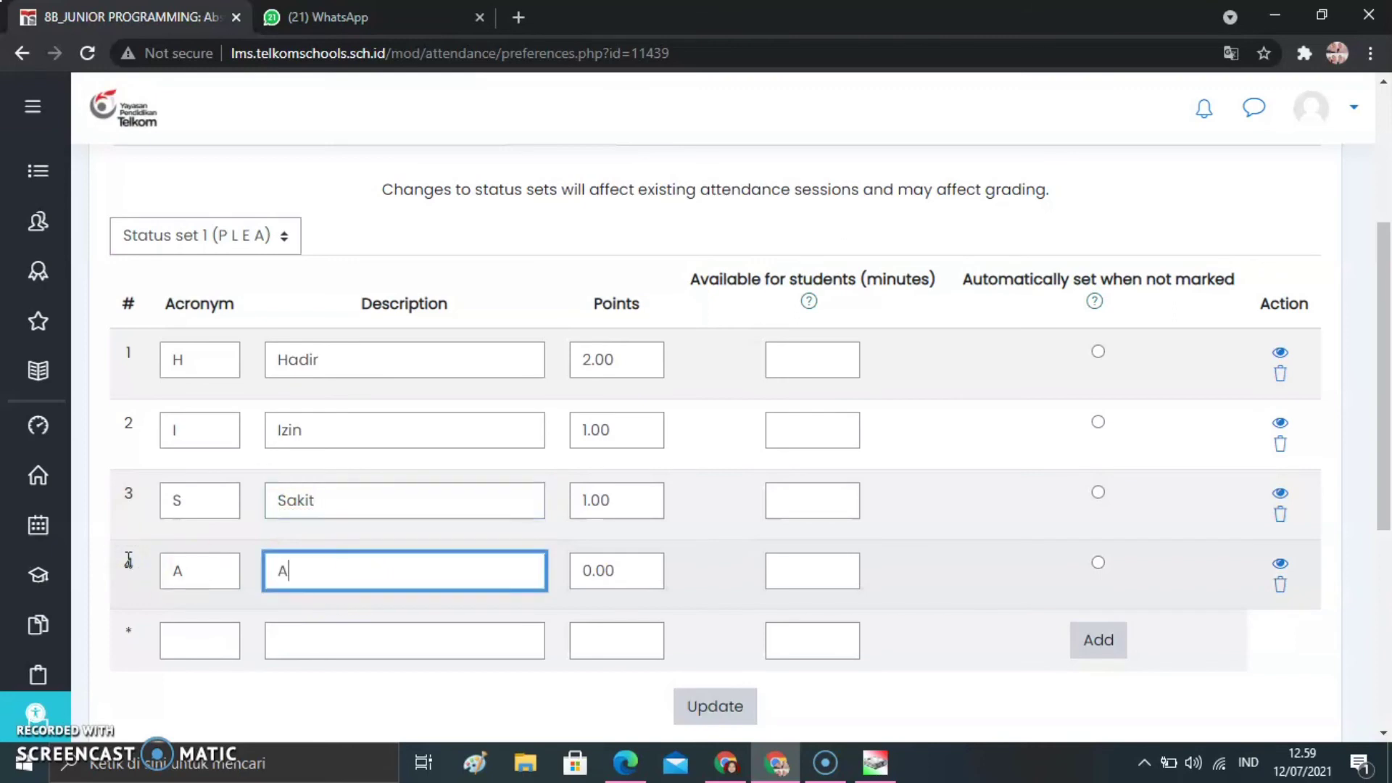
pyautogui.write('lpa')
pyautogui.click(722, 713)
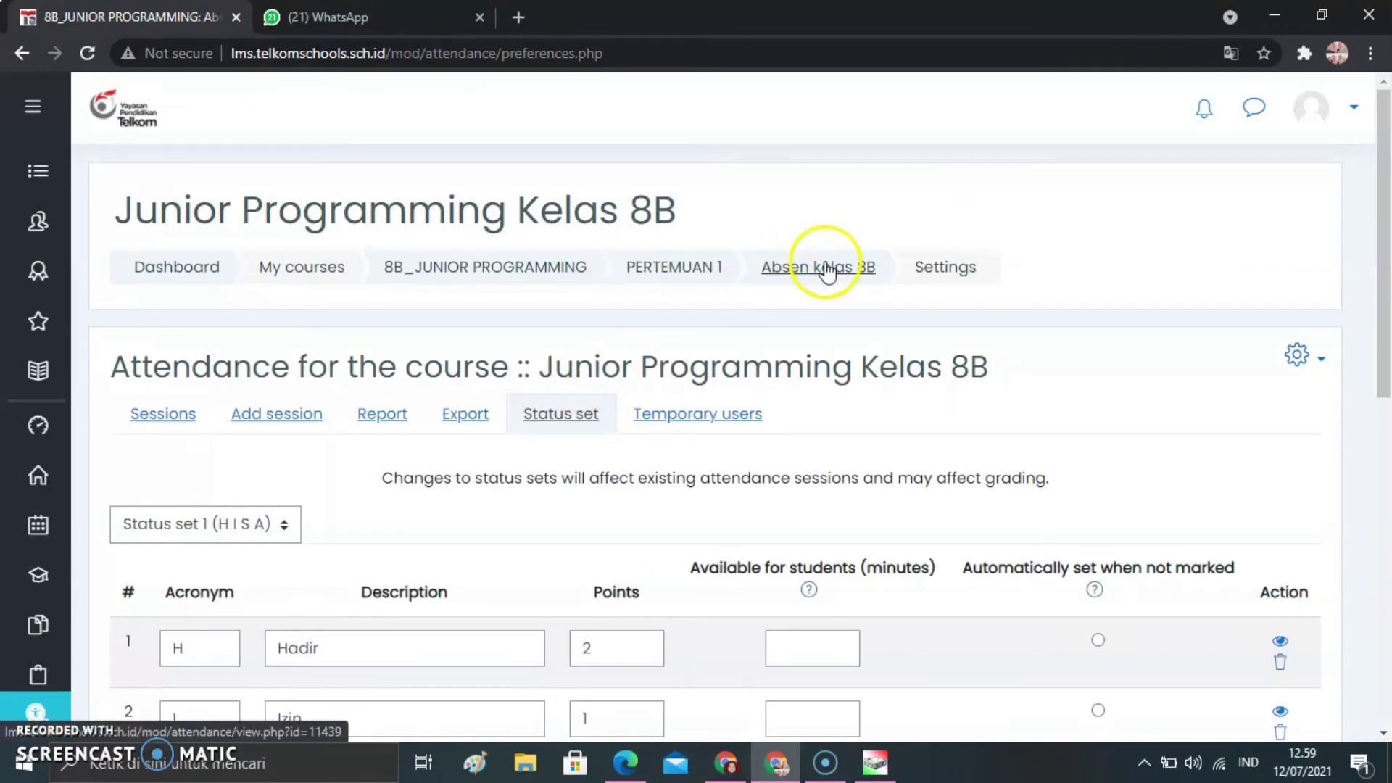
# Return to the PERTEMUAN 1 Absen kelas 8B attendance and review its session list
pyautogui.click(827, 272)
pyautogui.moveTo(1383, 290); pyautogui.dragTo(1385, 392)
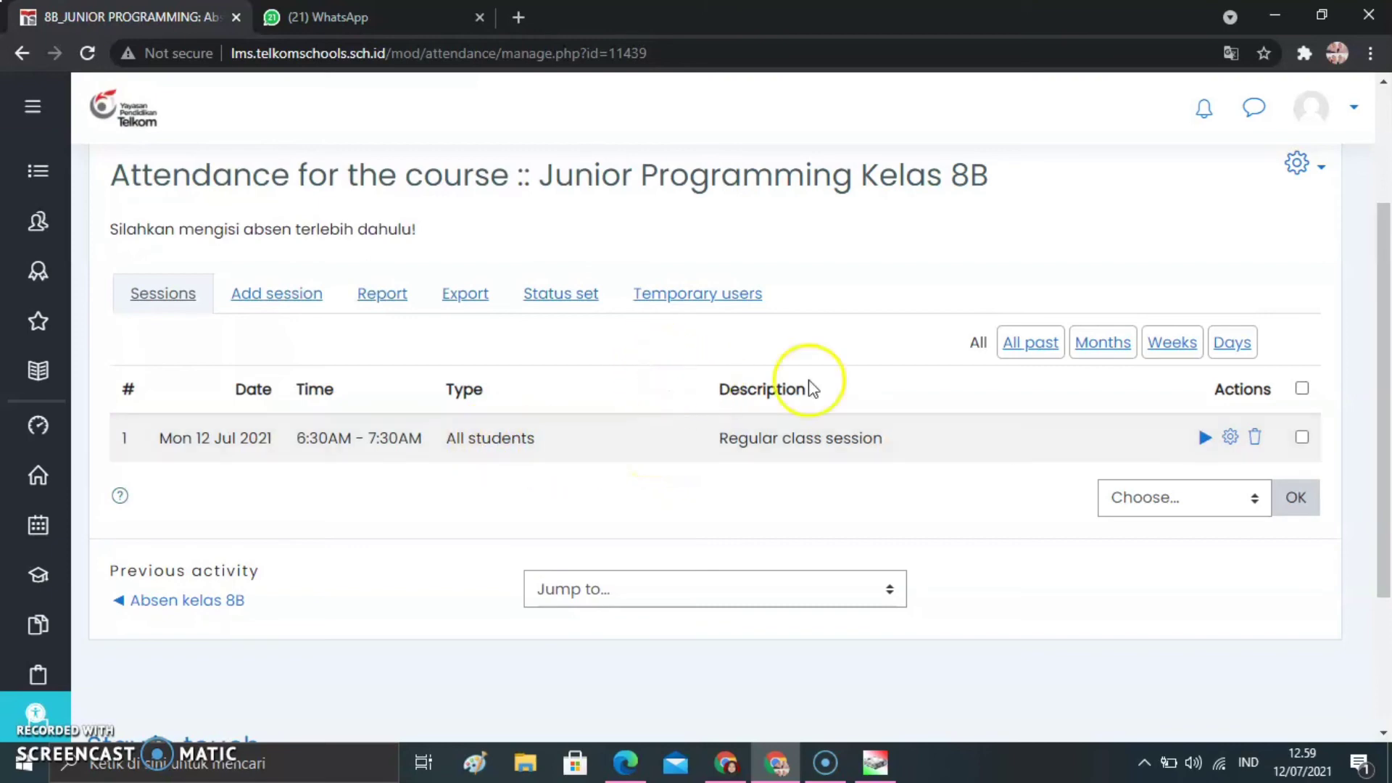
pyautogui.moveTo(1384, 368); pyautogui.dragTo(1386, 290)
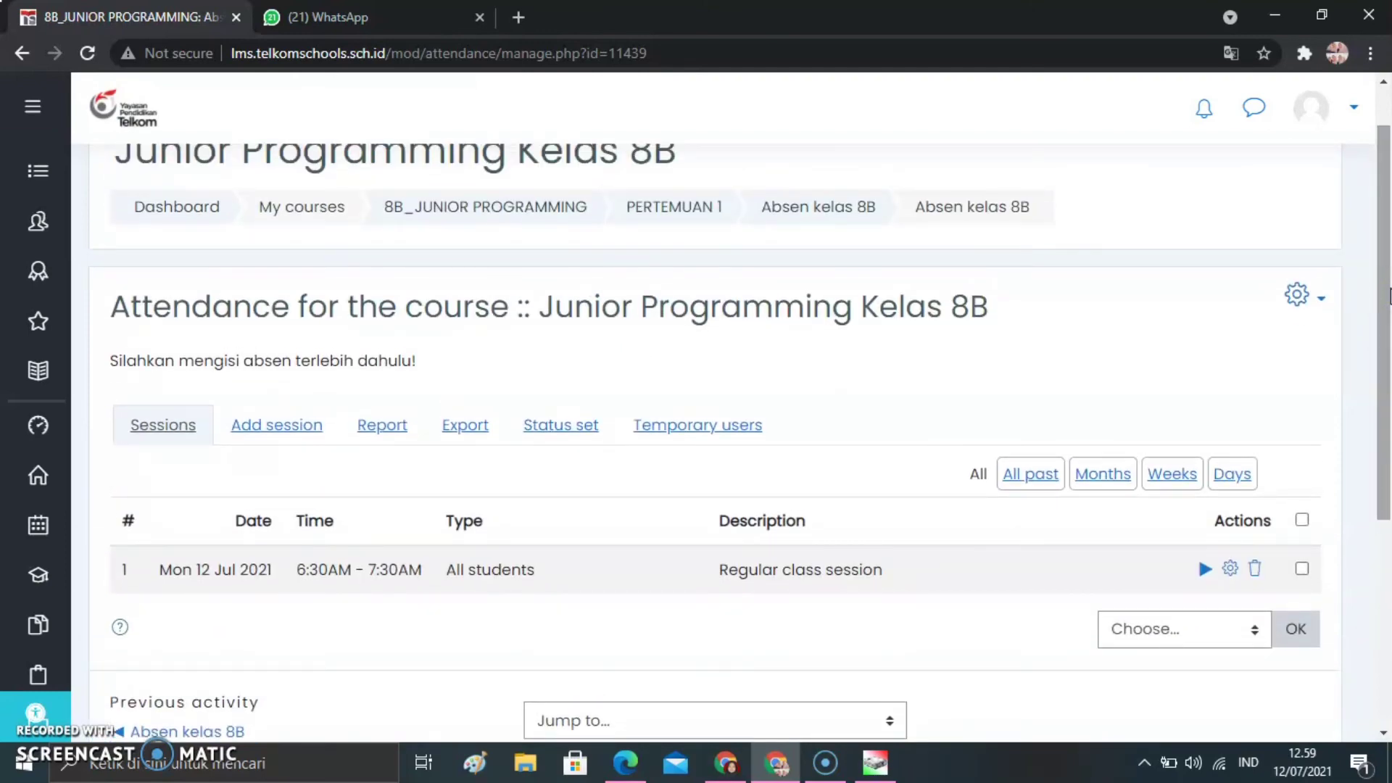
pyautogui.moveTo(1387, 296); pyautogui.dragTo(1386, 319)
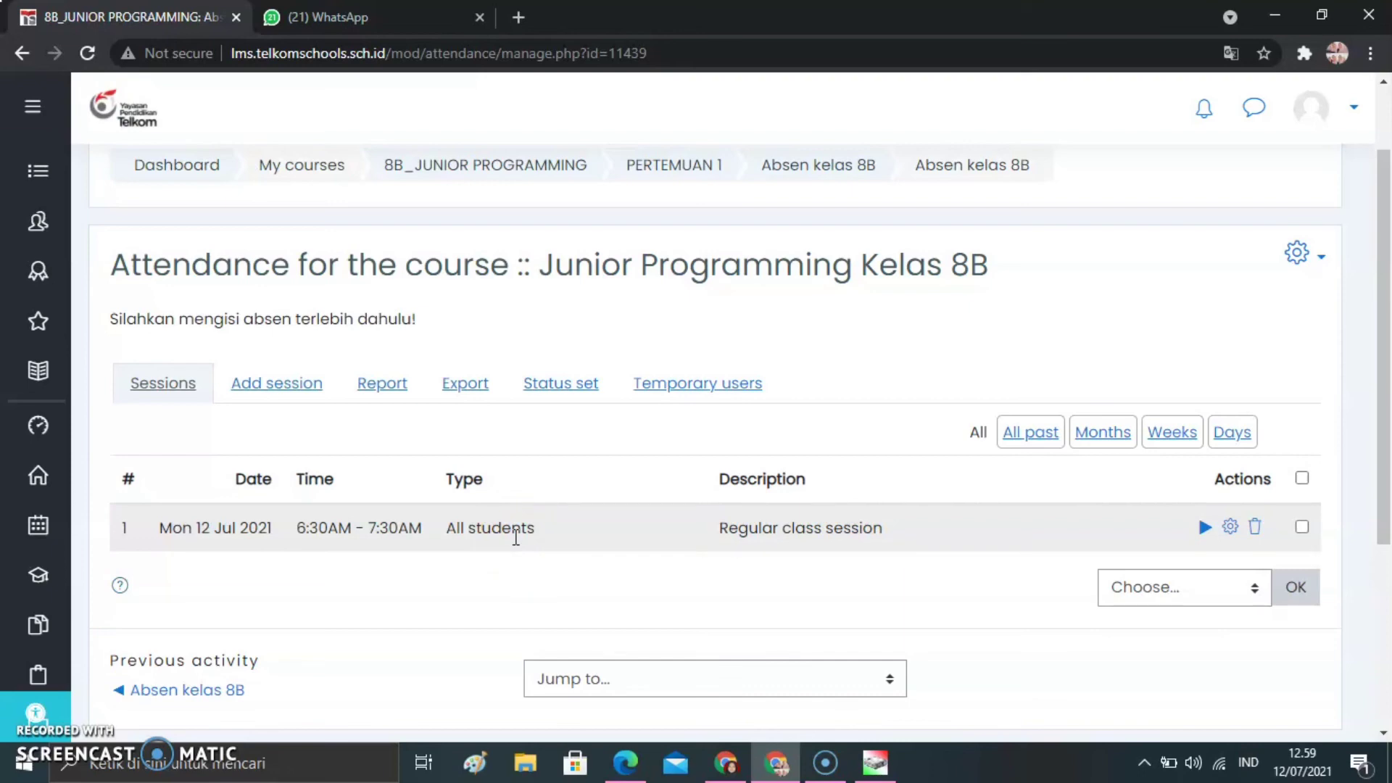
pyautogui.click(629, 541)
# Go back to the PERTEMUAN 1 section of the course page and review the general and PERTEMUAN 1 attendance activities
pyautogui.click(685, 164)
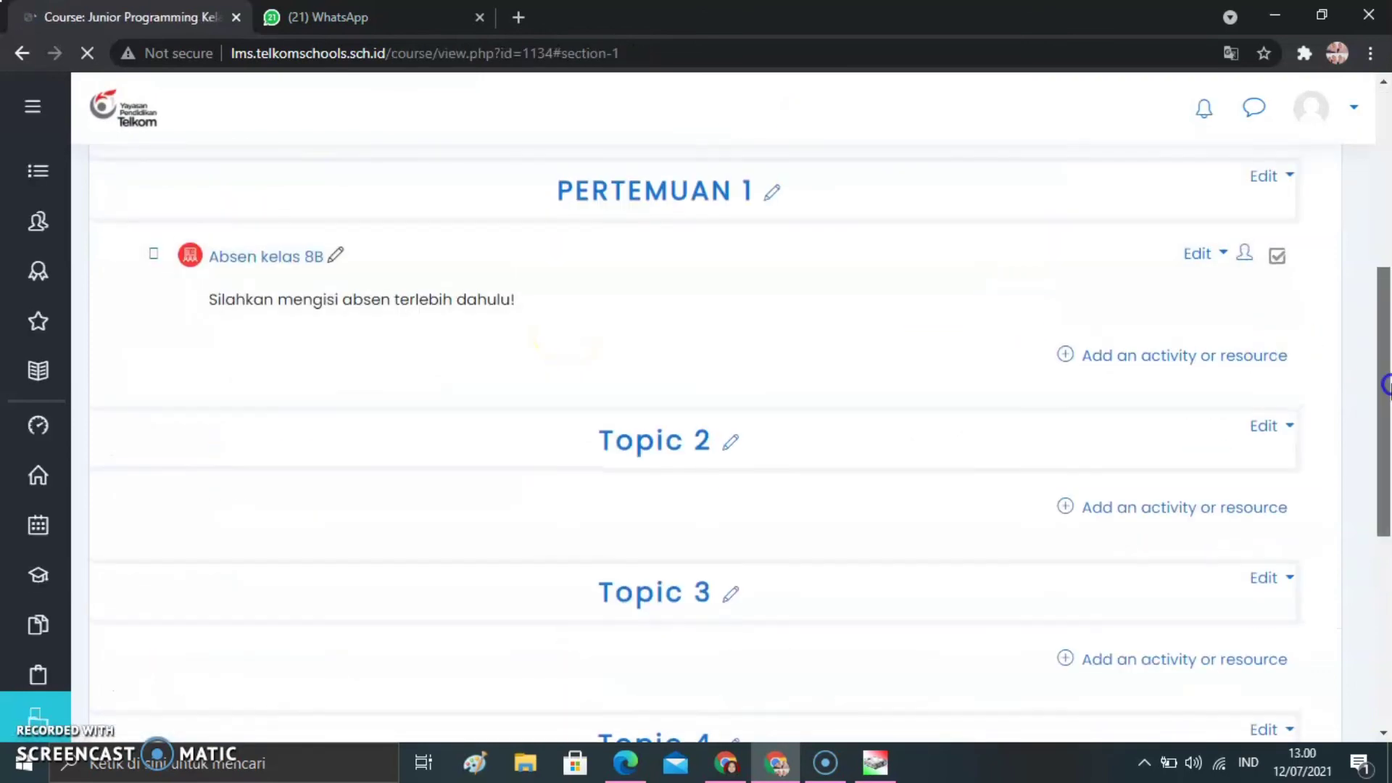
pyautogui.moveTo(1387, 385); pyautogui.dragTo(1387, 272)
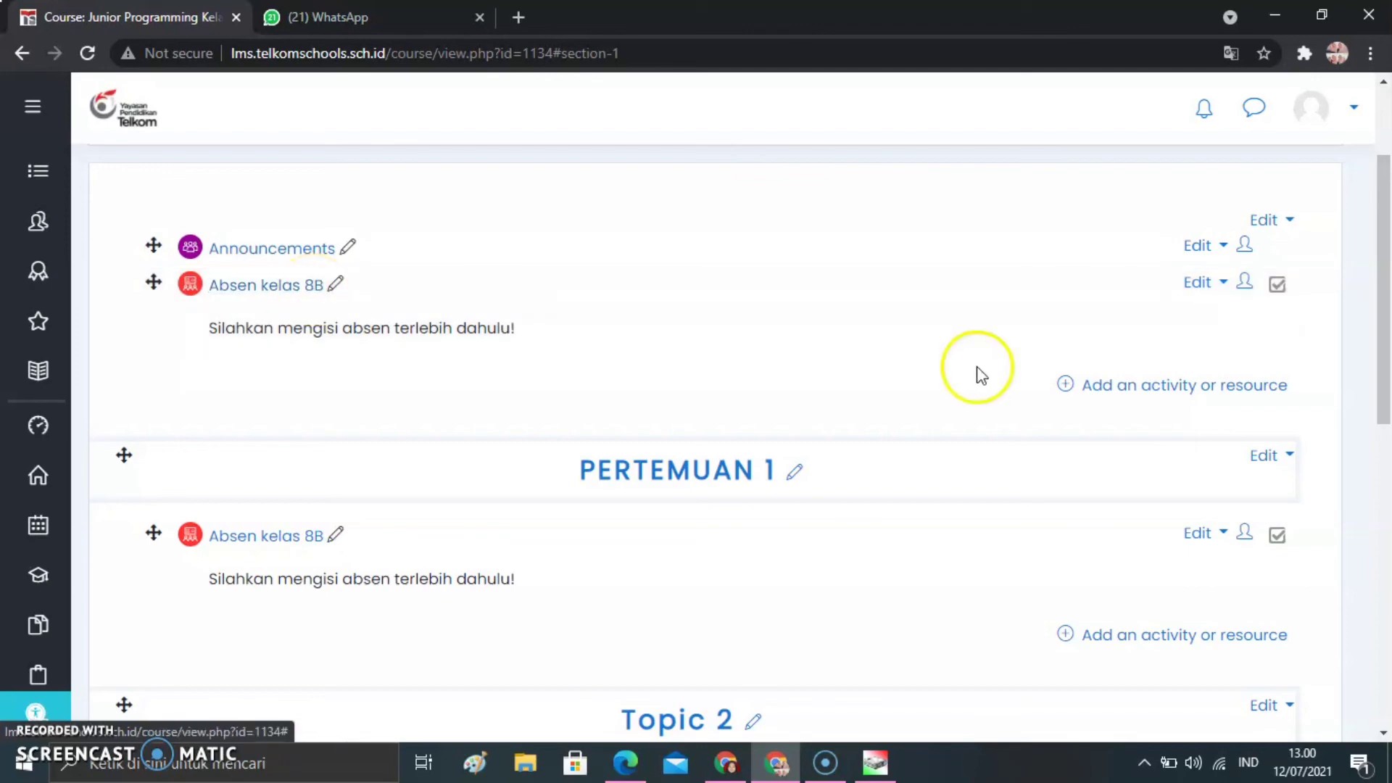
pyautogui.moveTo(1382, 323); pyautogui.dragTo(1382, 359)
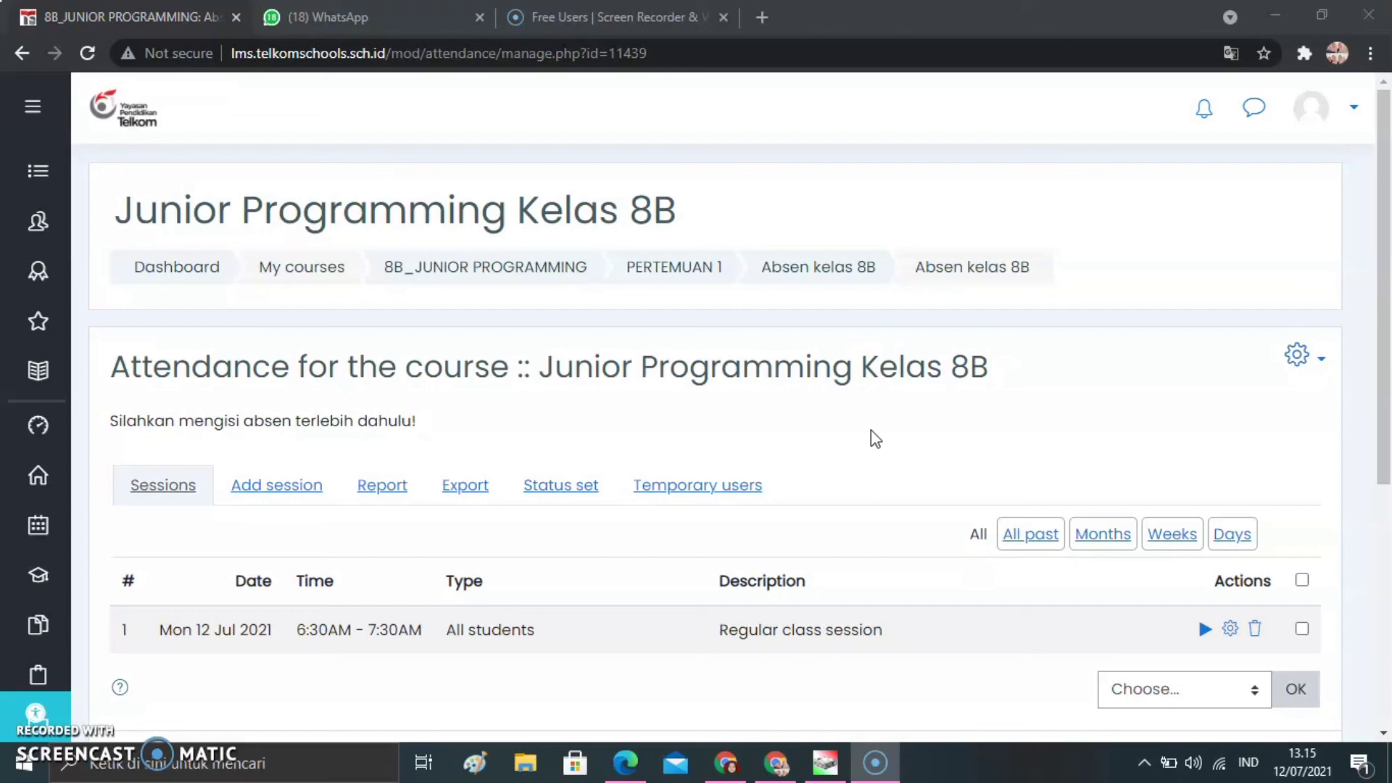
# Switch to the 8C_JUNIOR PROGRAMMING course and open the student list of the 12 July session in its Absensi kelas attendance
pyautogui.click(855, 436)
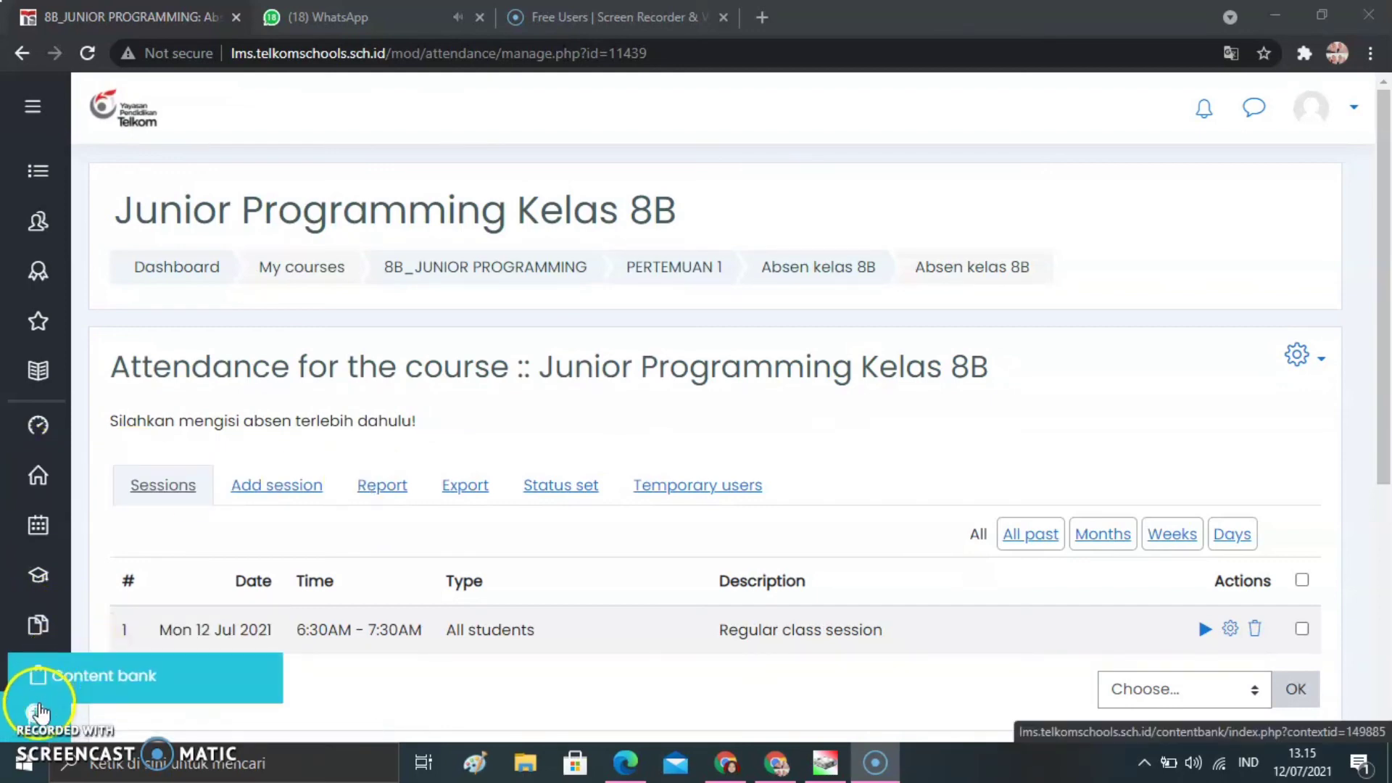
pyautogui.moveTo(65, 565)
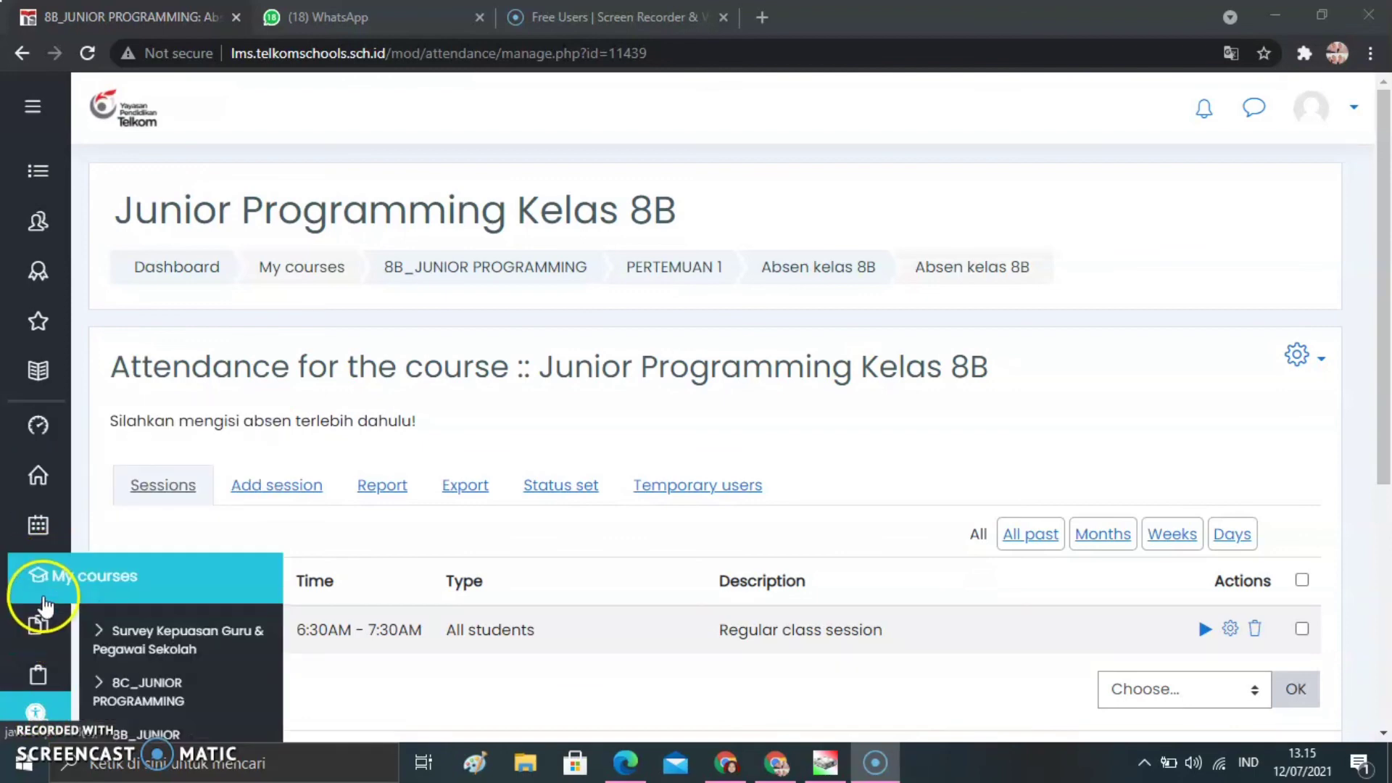
pyautogui.click(112, 693)
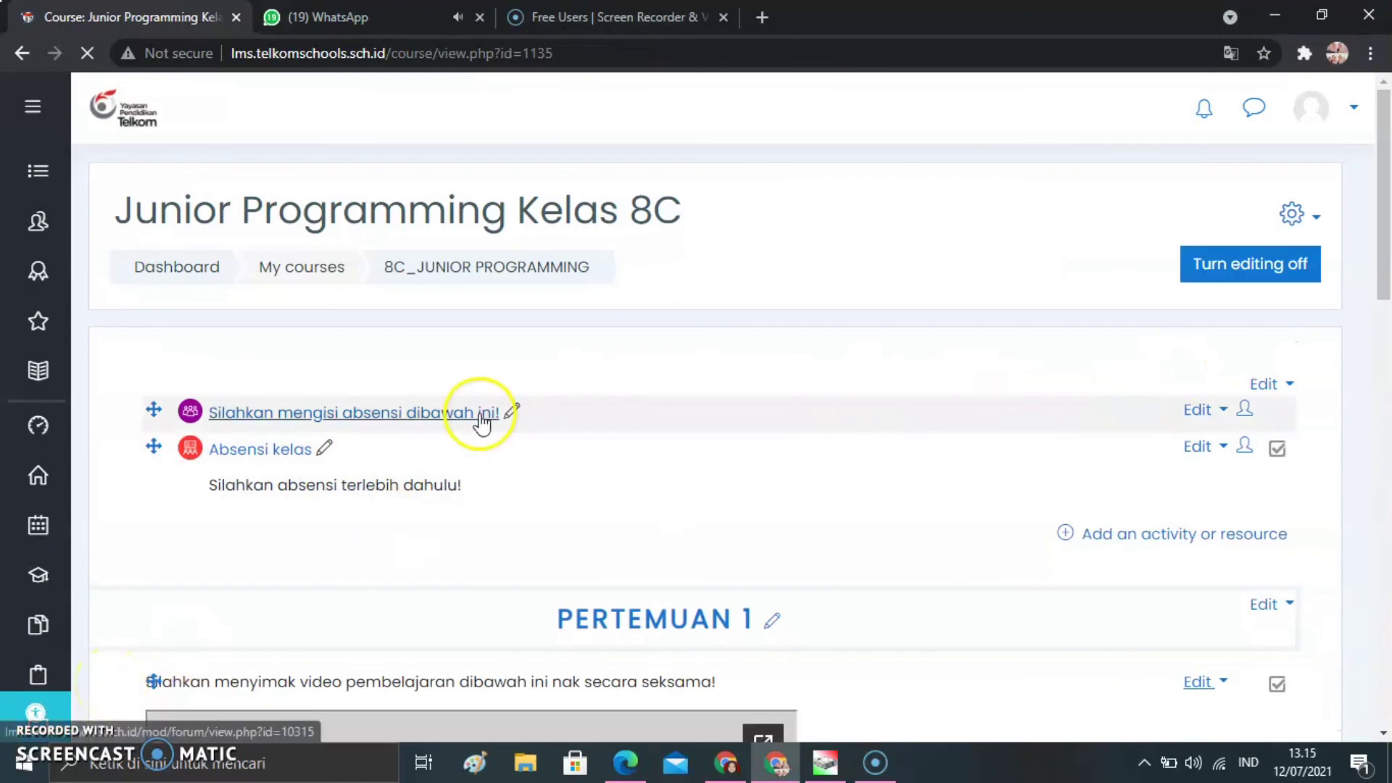
pyautogui.click(255, 459)
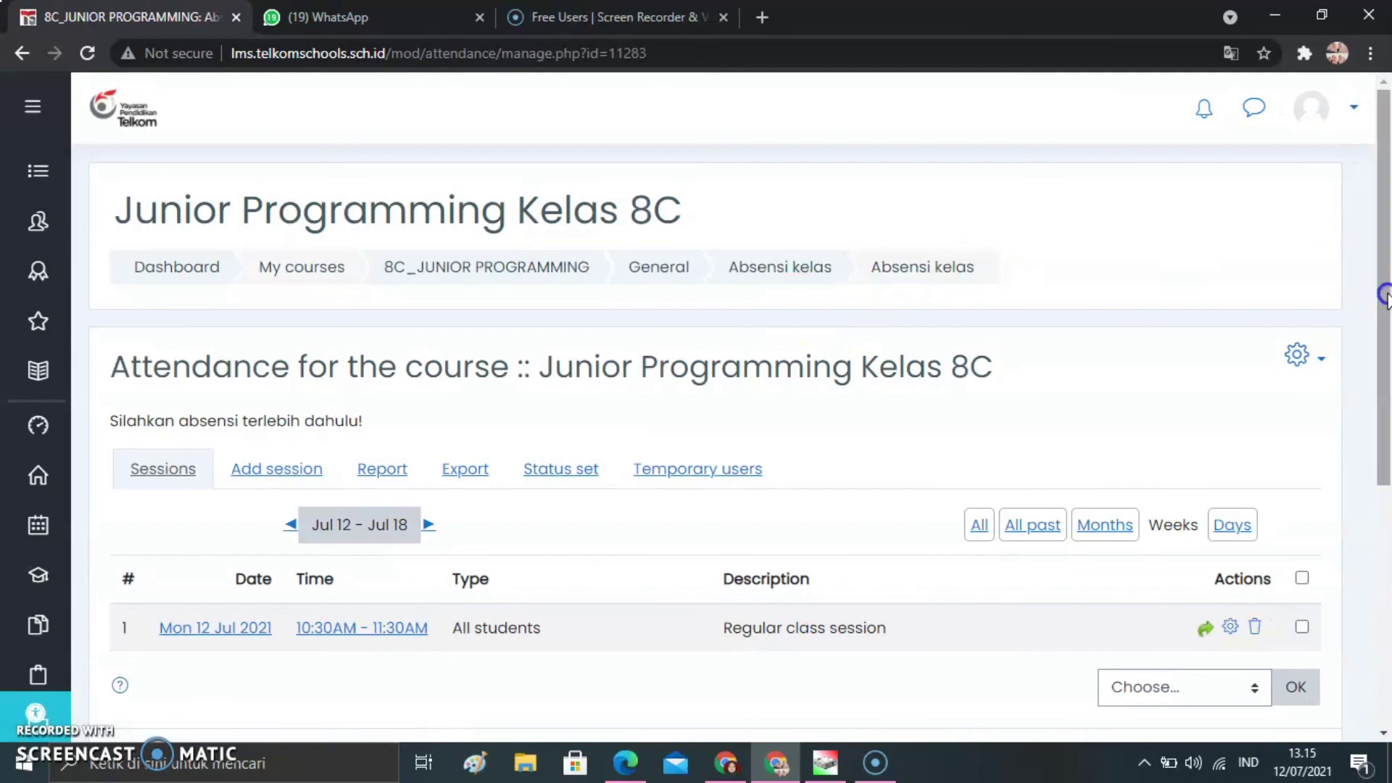
pyautogui.scroll(-1, 1378, 293)
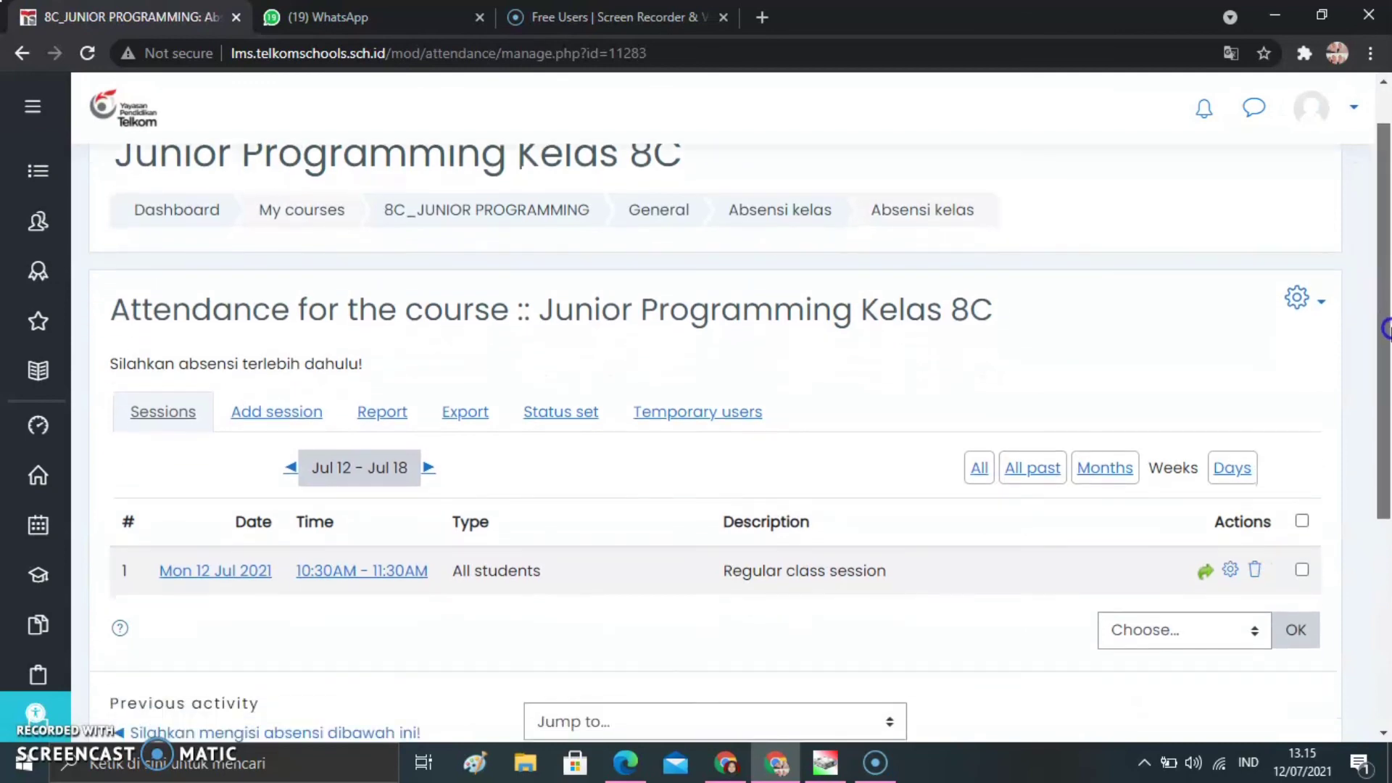
pyautogui.click(1205, 574)
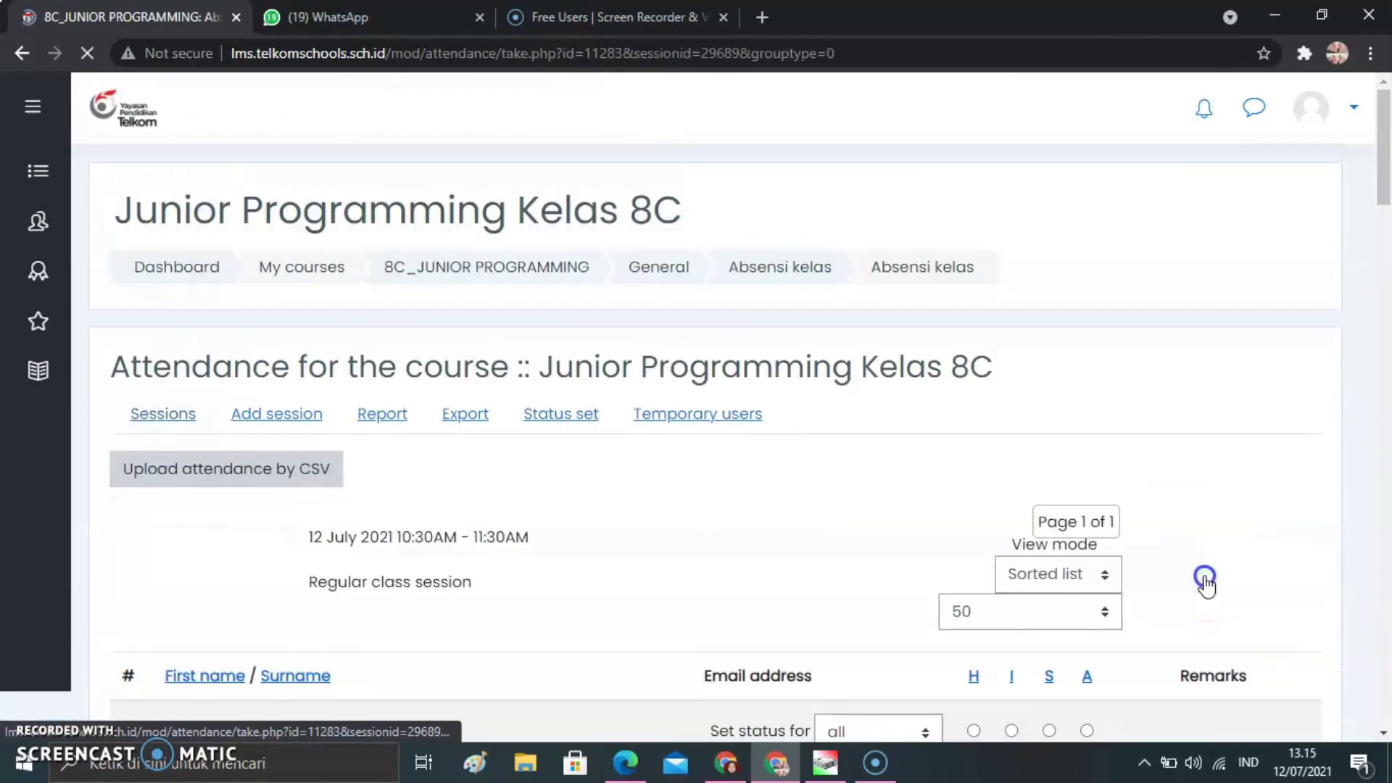
# Examine the students' recorded statuses and remarks, and the Hadir, Izin, Sakit and Alpa totals below the list
pyautogui.moveTo(1386, 143); pyautogui.dragTo(1387, 219)
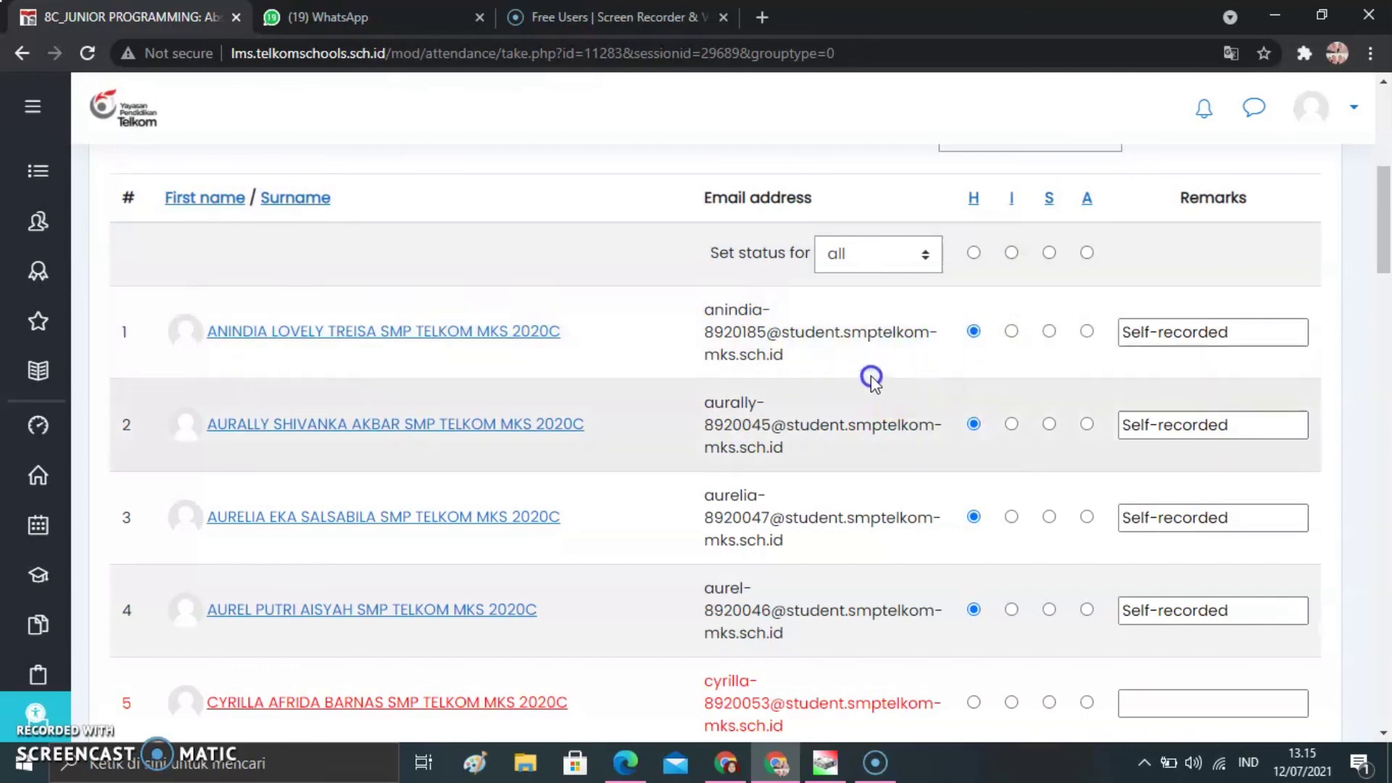
pyautogui.moveTo(1384, 241); pyautogui.dragTo(1386, 686)
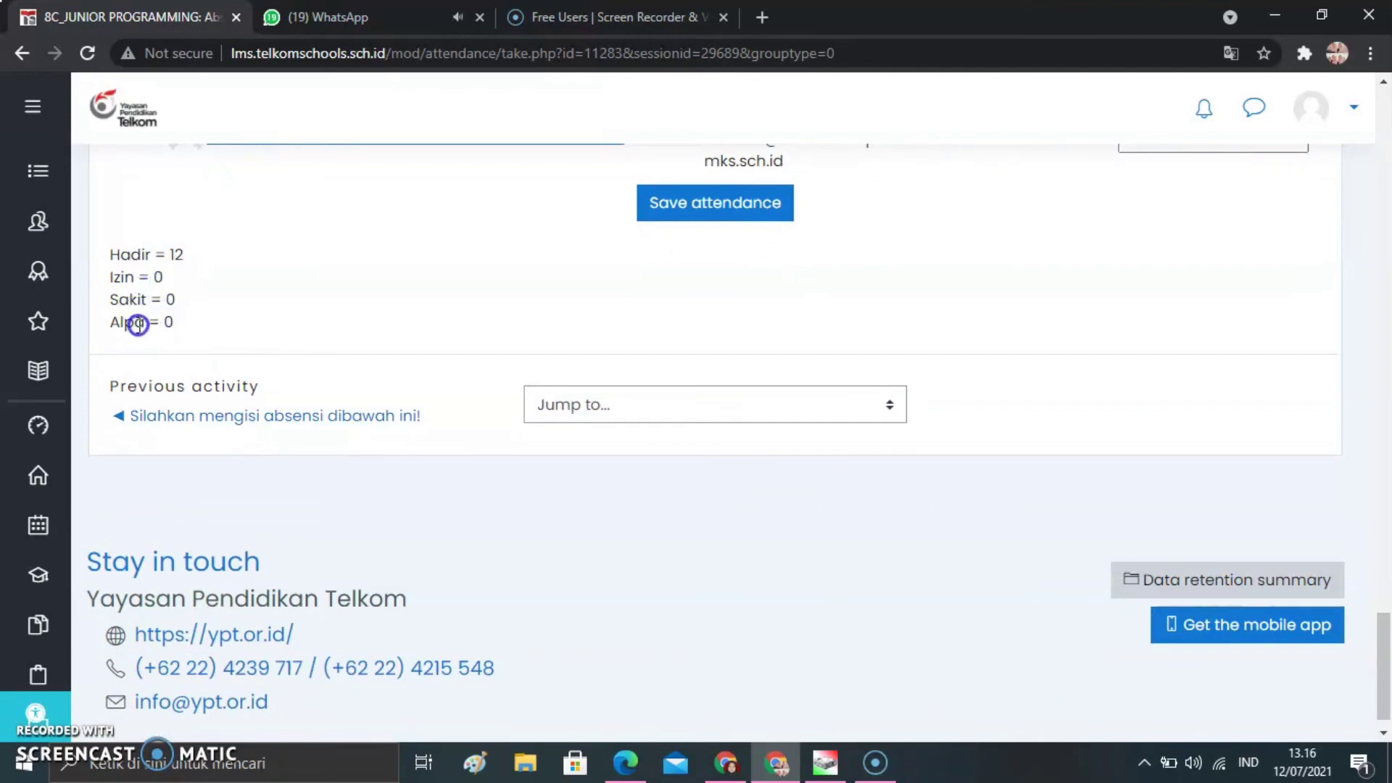
pyautogui.moveTo(1386, 648); pyautogui.dragTo(1374, 142)
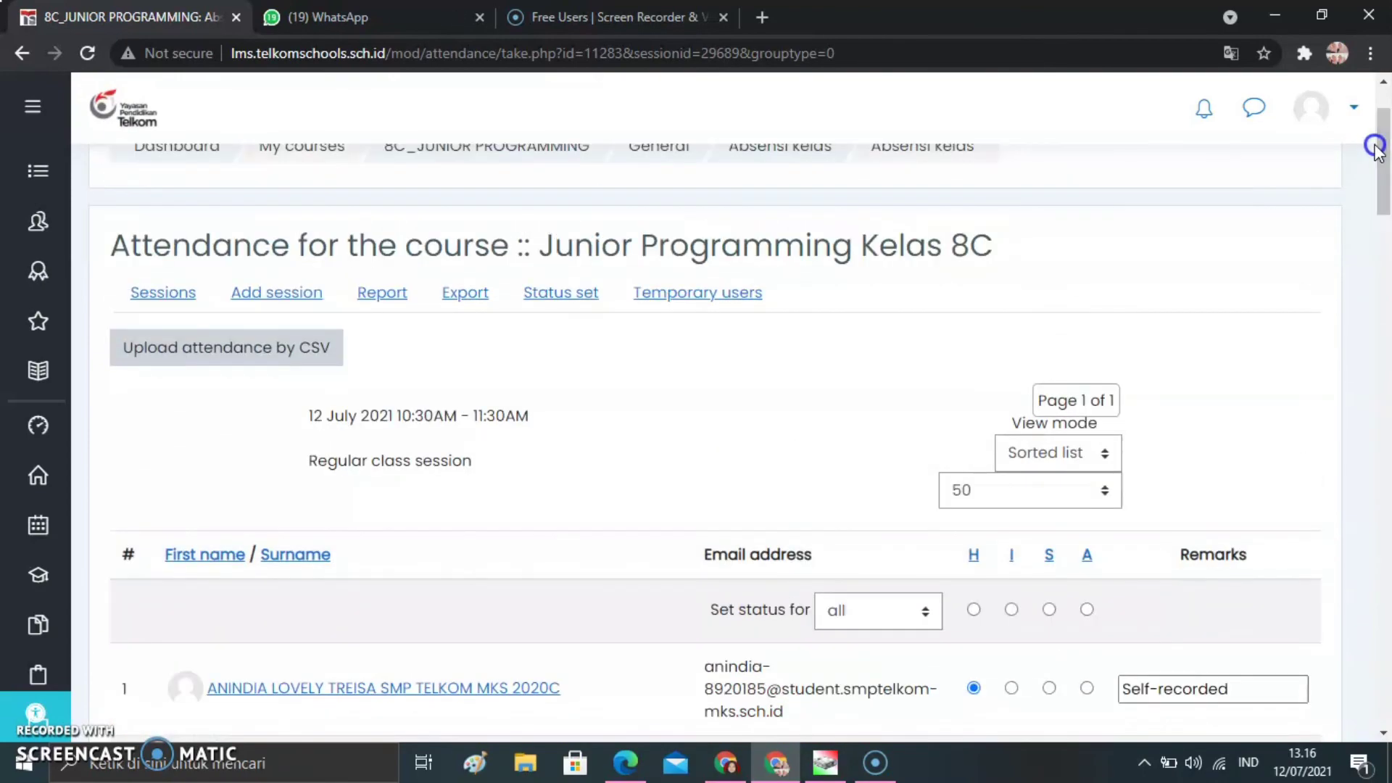